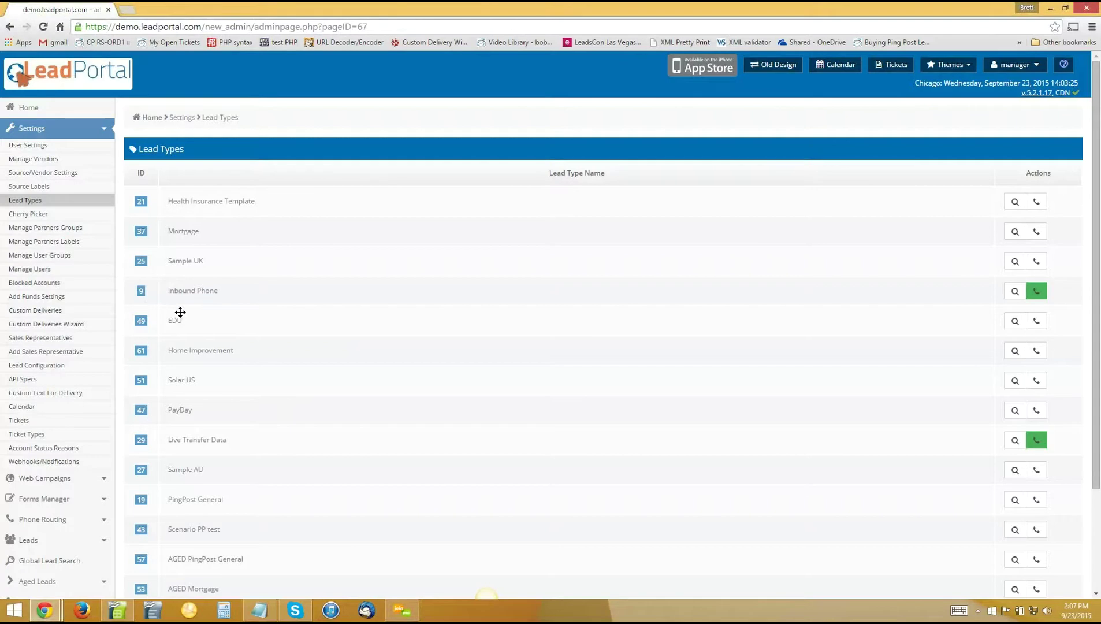
Step: Open the XYZ Co partner's account information and review its status-change setting and the account settings history
scroll(172, 319, "down", 3)
left_click(33, 473)
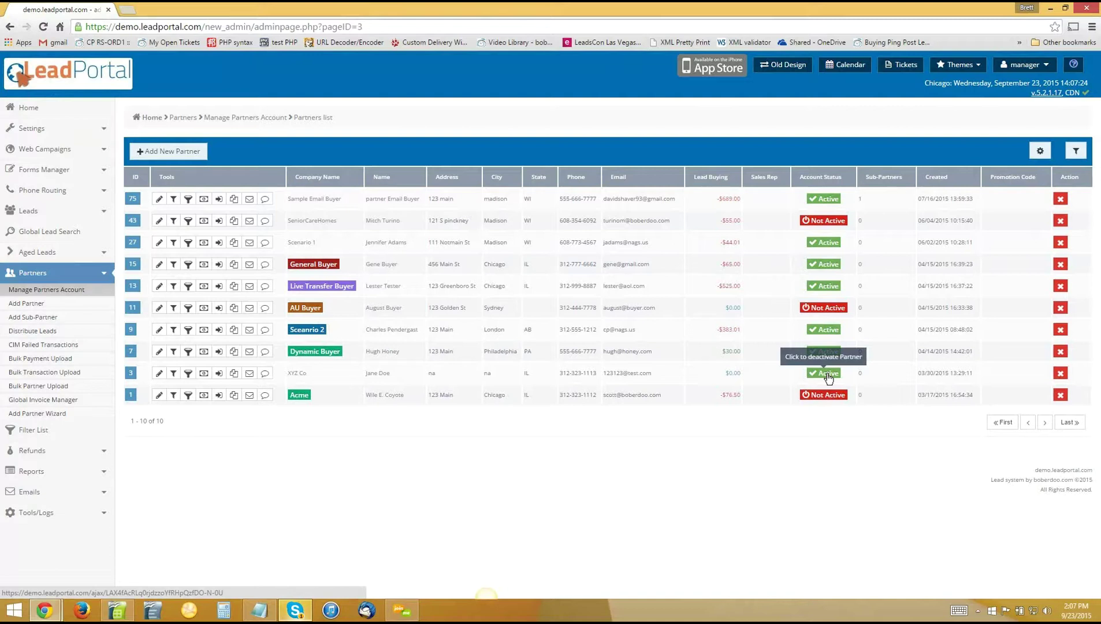
left_click(160, 375)
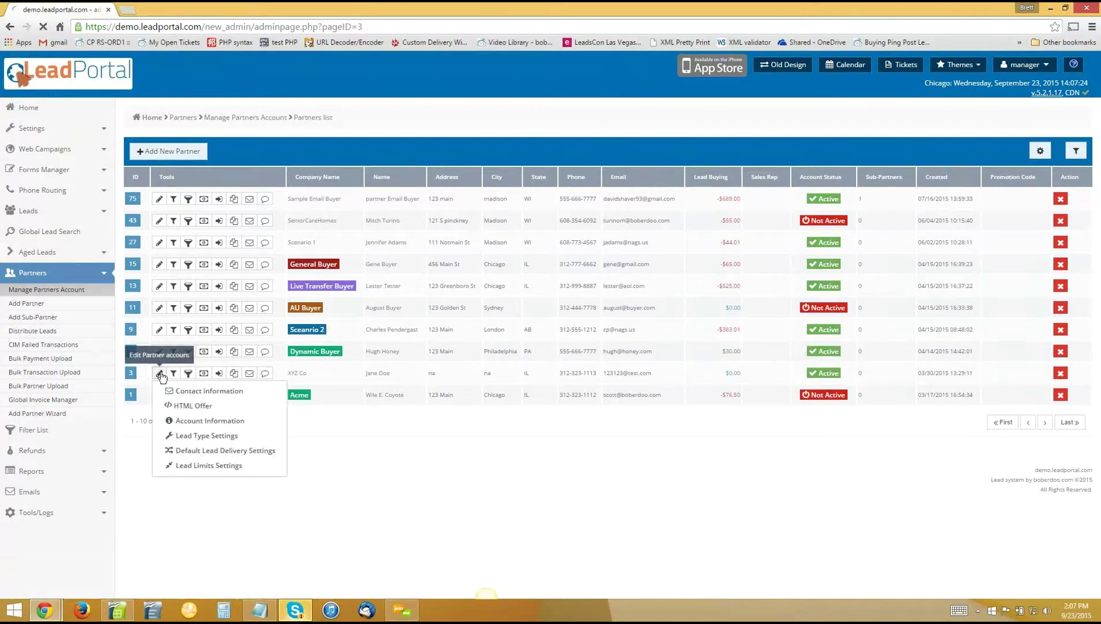
left_click(212, 420)
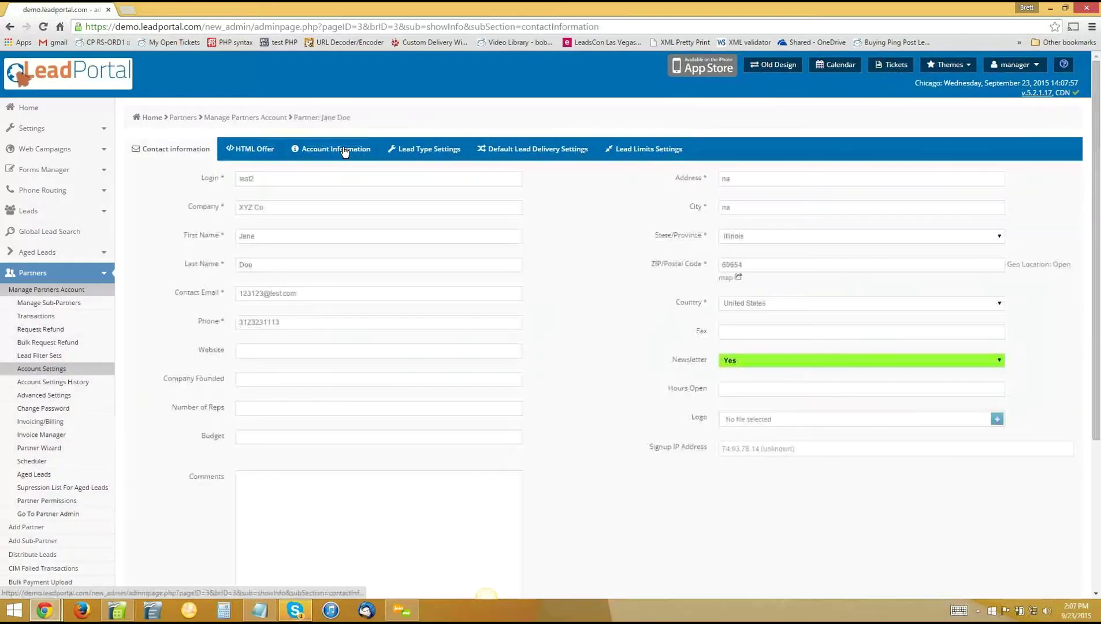
left_click(307, 157)
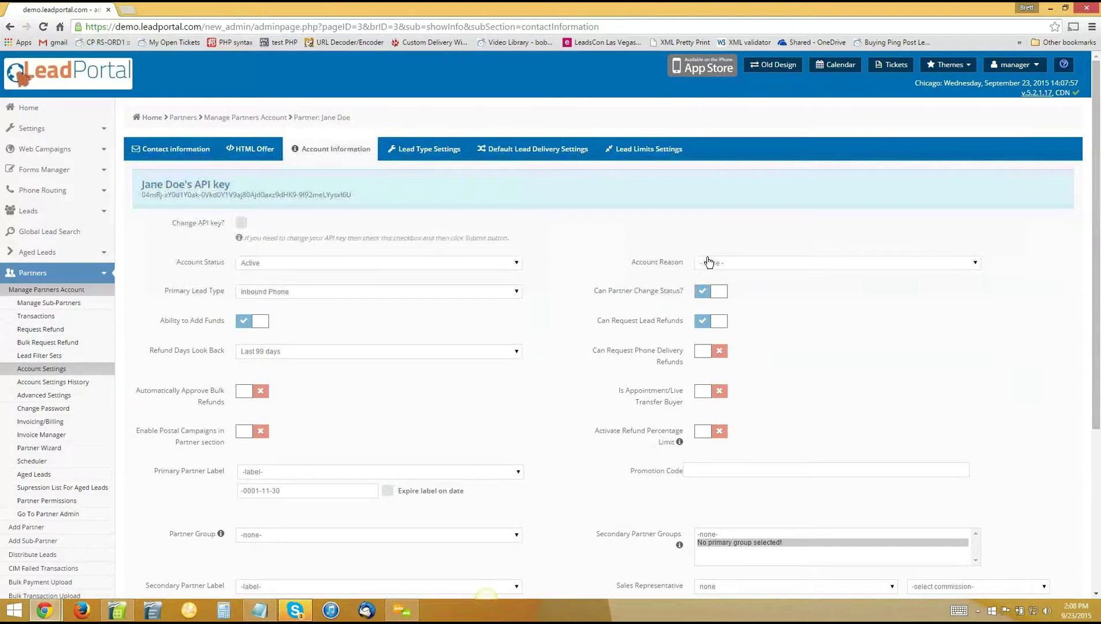
left_click_drag(593, 291, 668, 292)
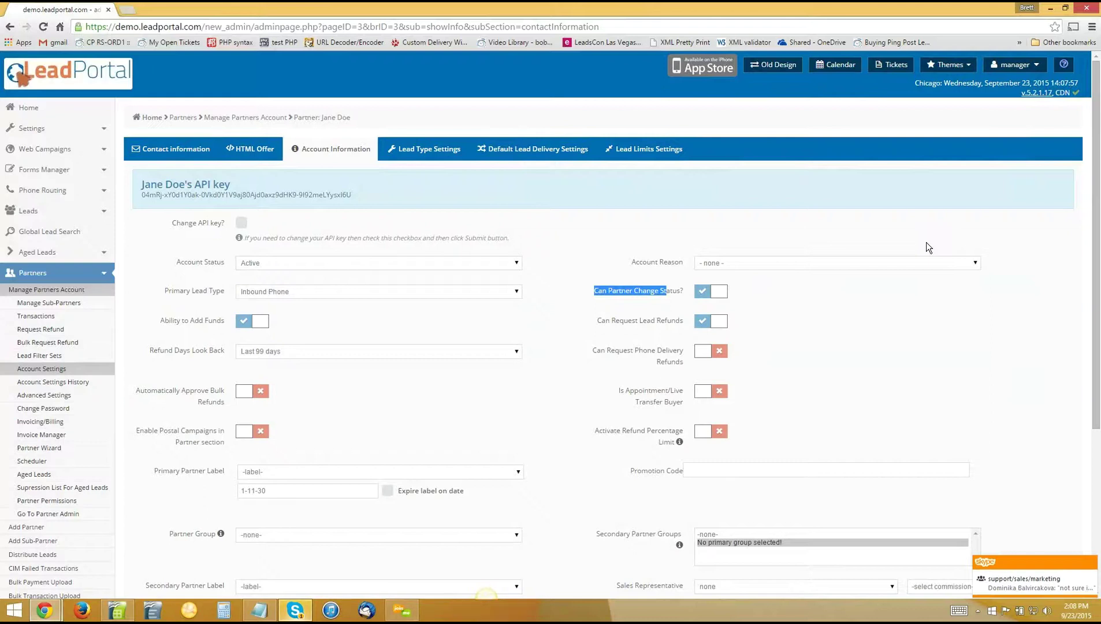
left_click(45, 384)
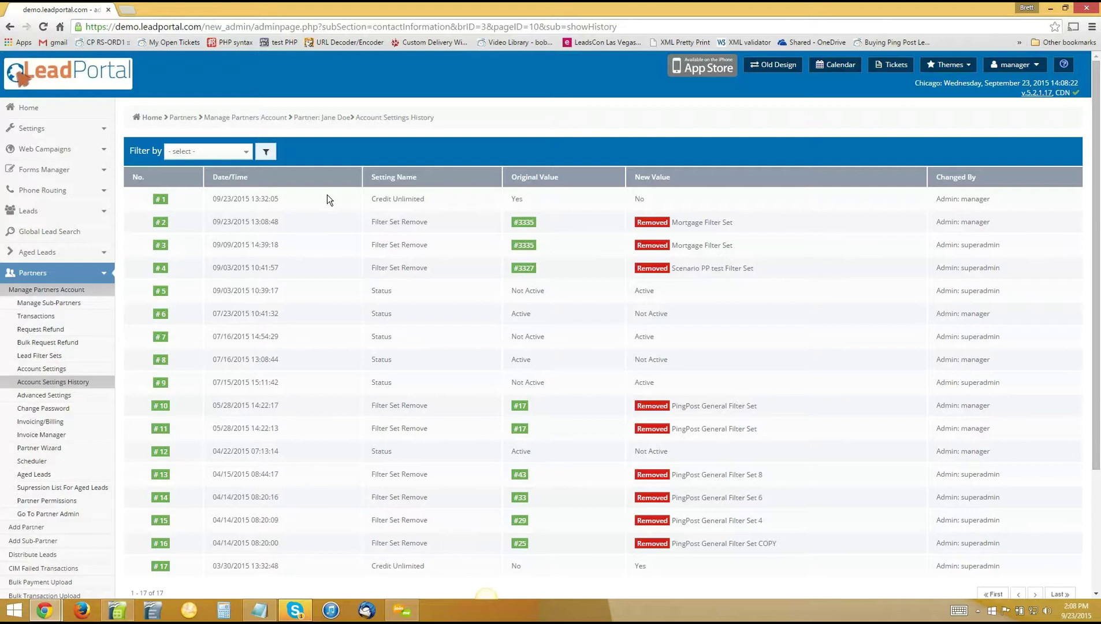
Step: Open XYZ Co's lead filter sets and view the extra options of the PingPost General and Health Insurance Template filter sets
left_click(51, 356)
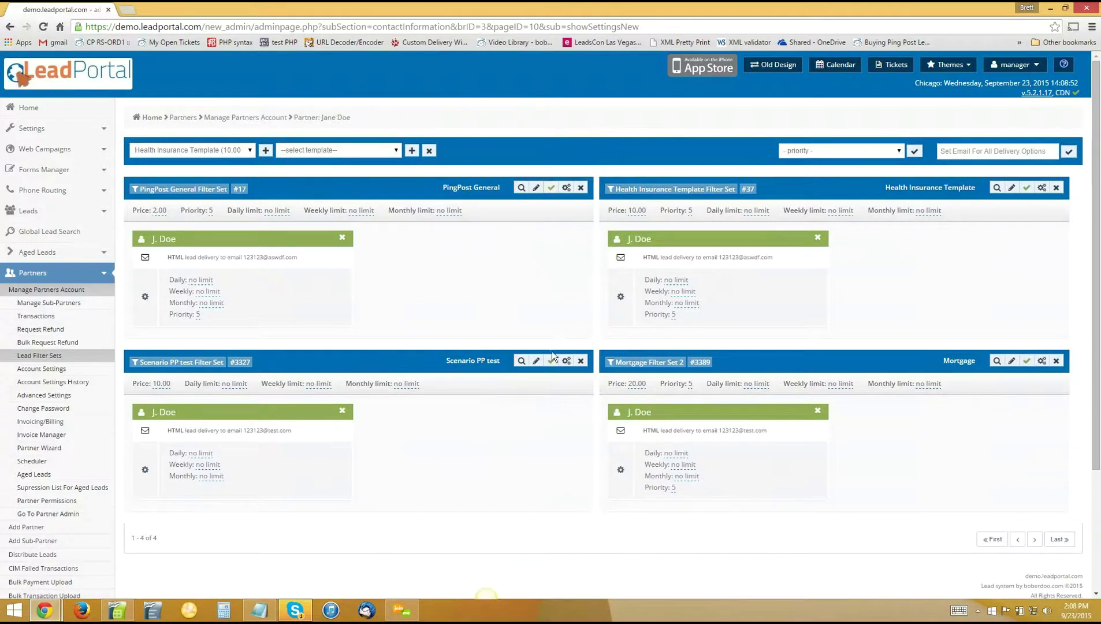
left_click(566, 188)
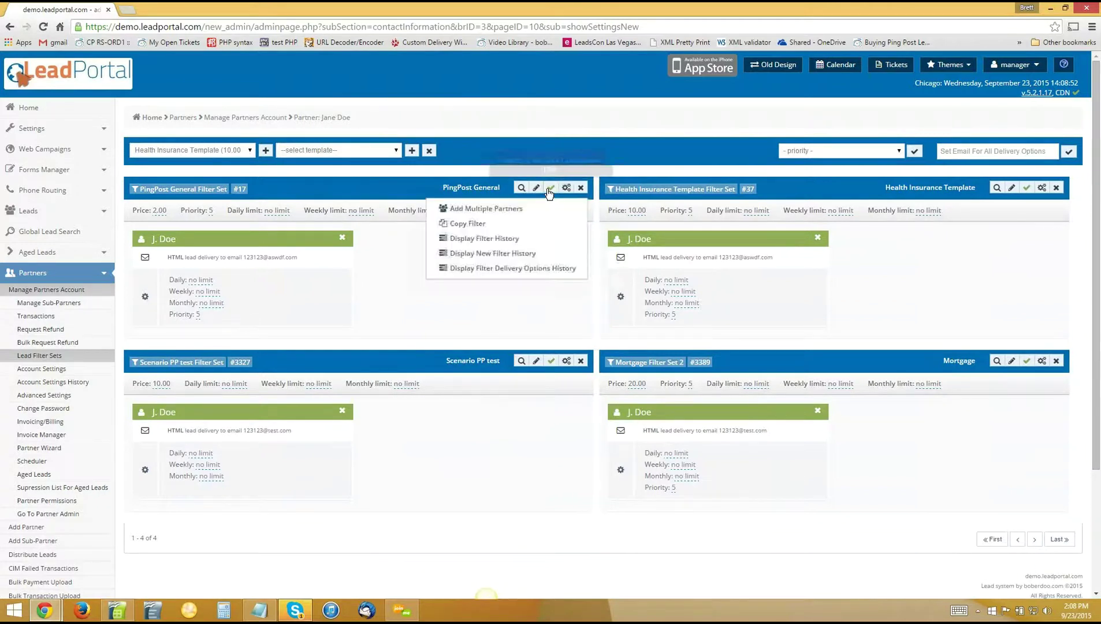
left_click(1040, 189)
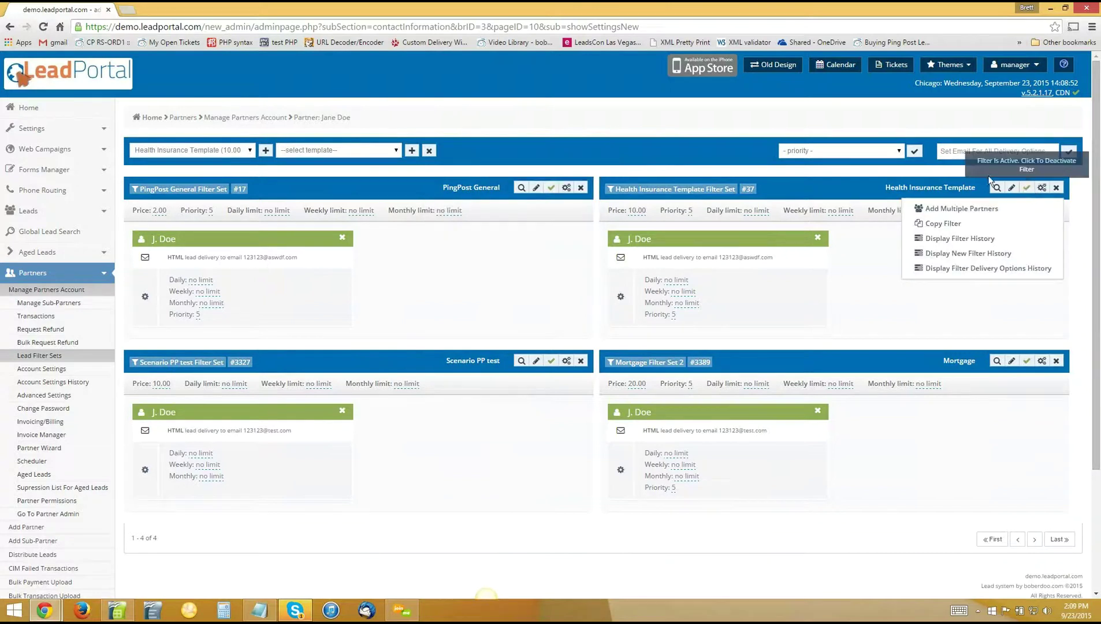
left_click(1012, 187)
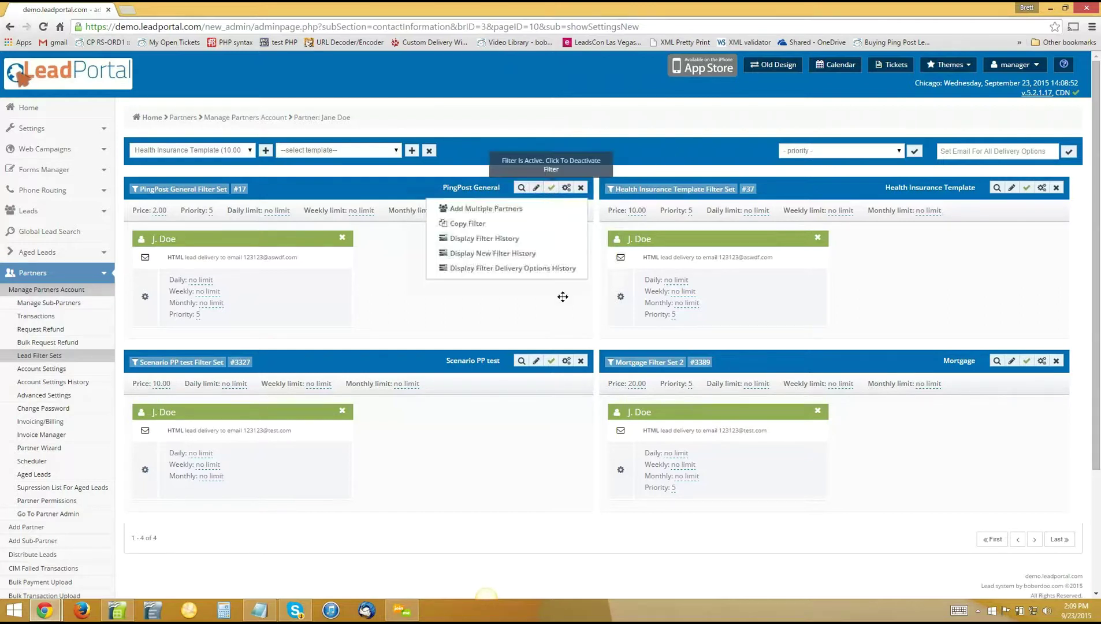
Step: Deactivate XYZ Co's Scenario PP test filter set and reactivate it
mouse_move(566, 360)
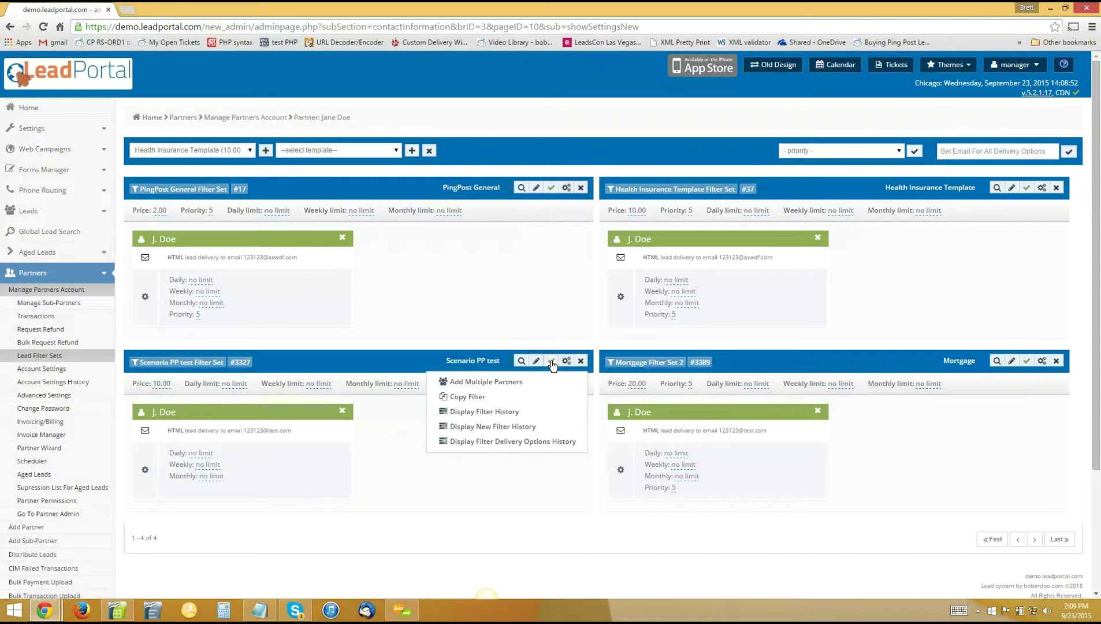
left_click(552, 364)
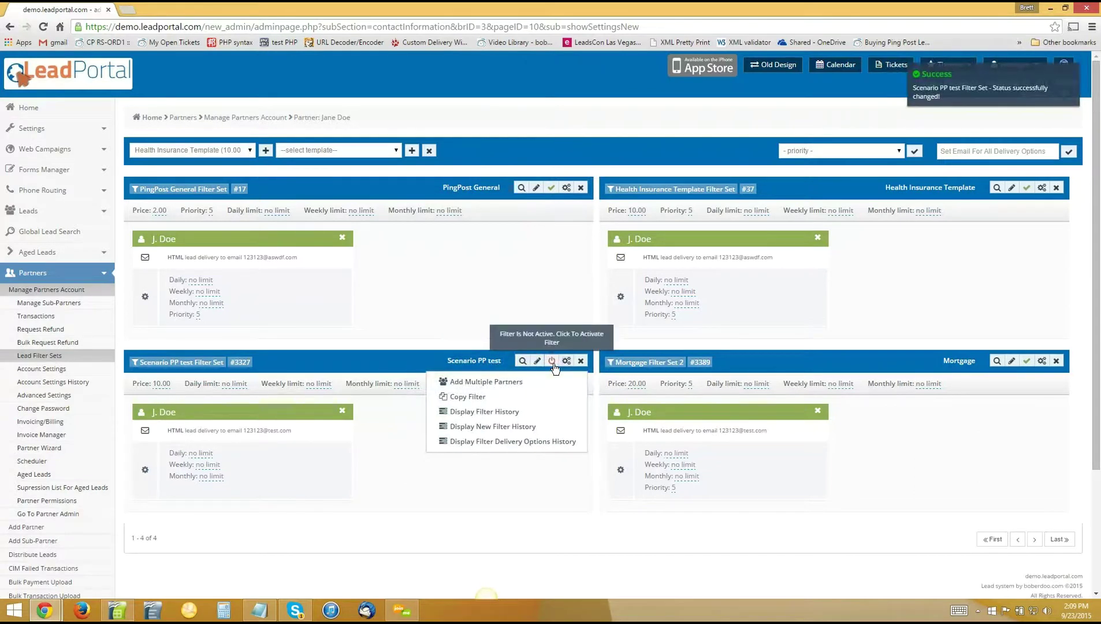
left_click(552, 363)
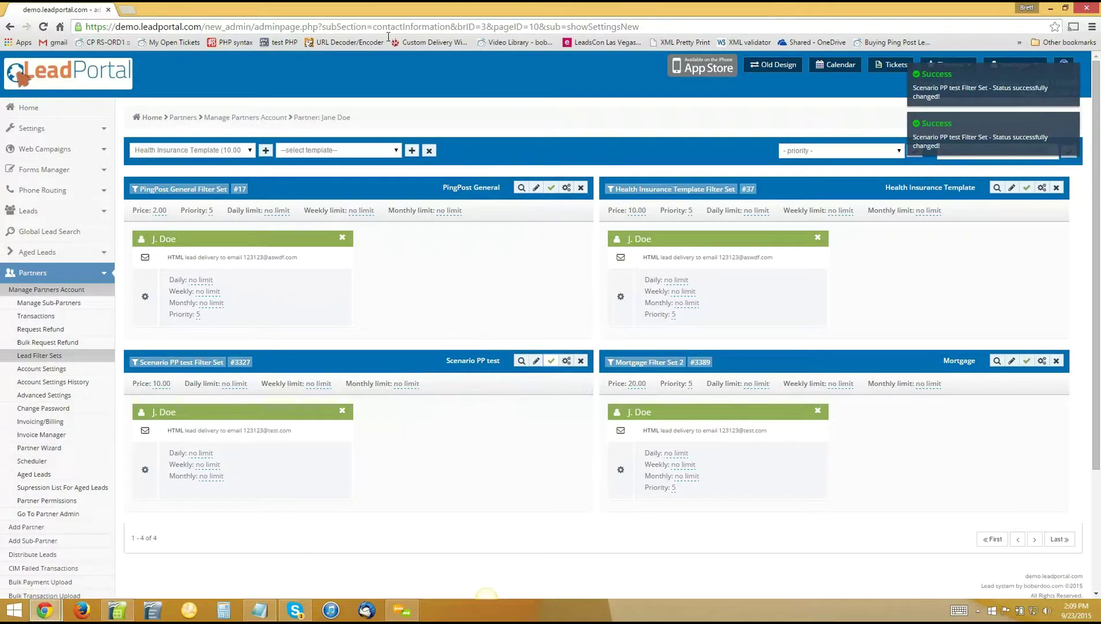
Step: Check the Lead Buying balances in the partner accounts list and open the Acme partner's account settings
left_click(26, 272)
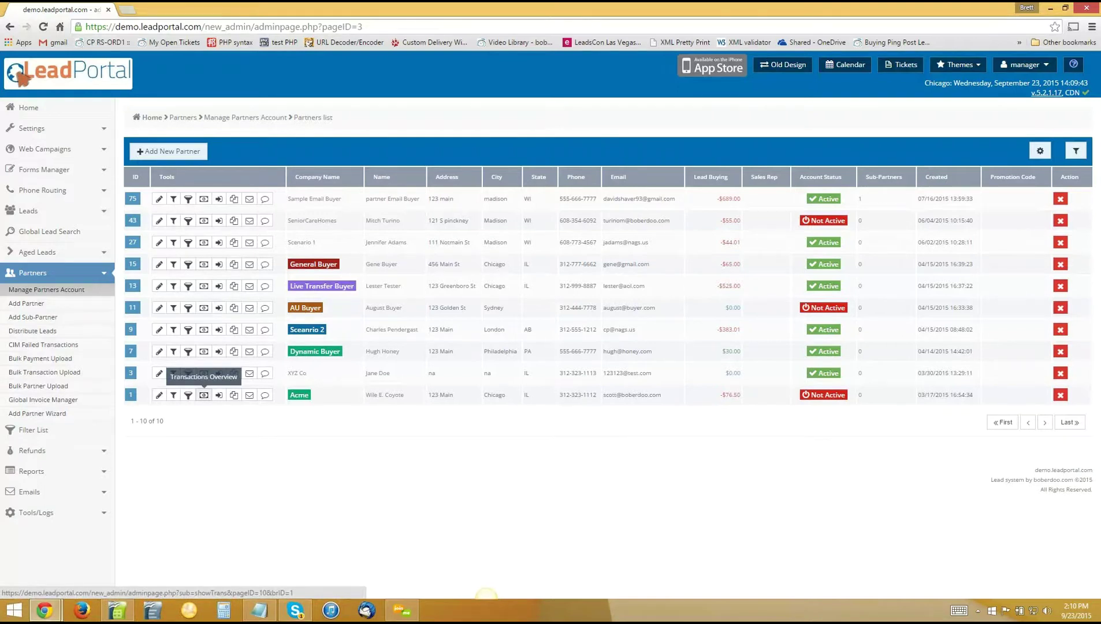
left_click(160, 395)
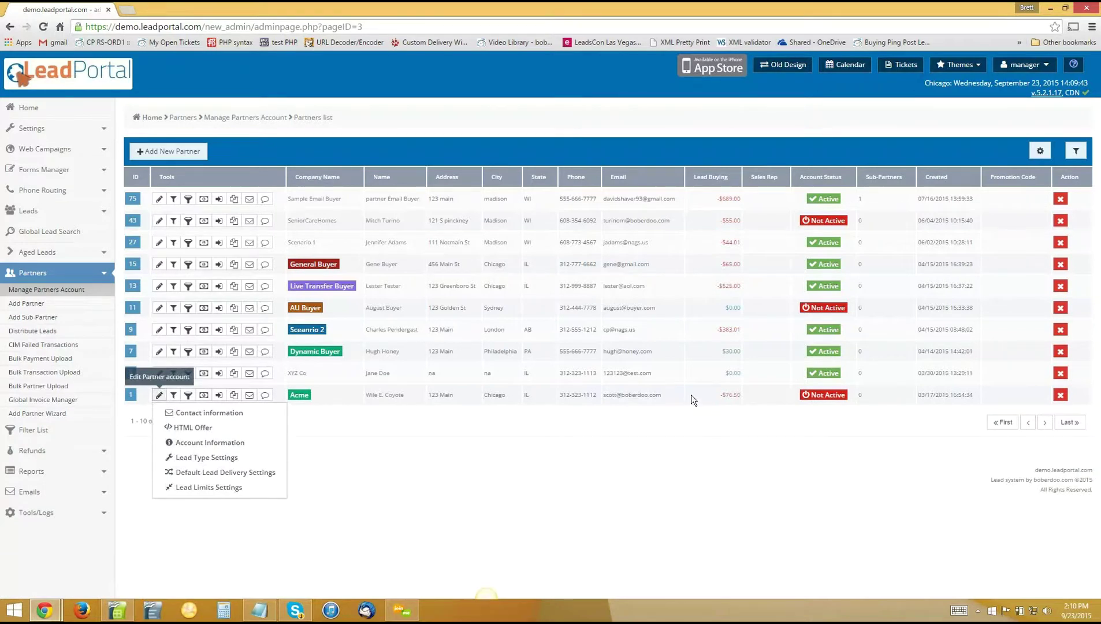
left_click(752, 211)
left_click_drag(716, 198, 741, 198)
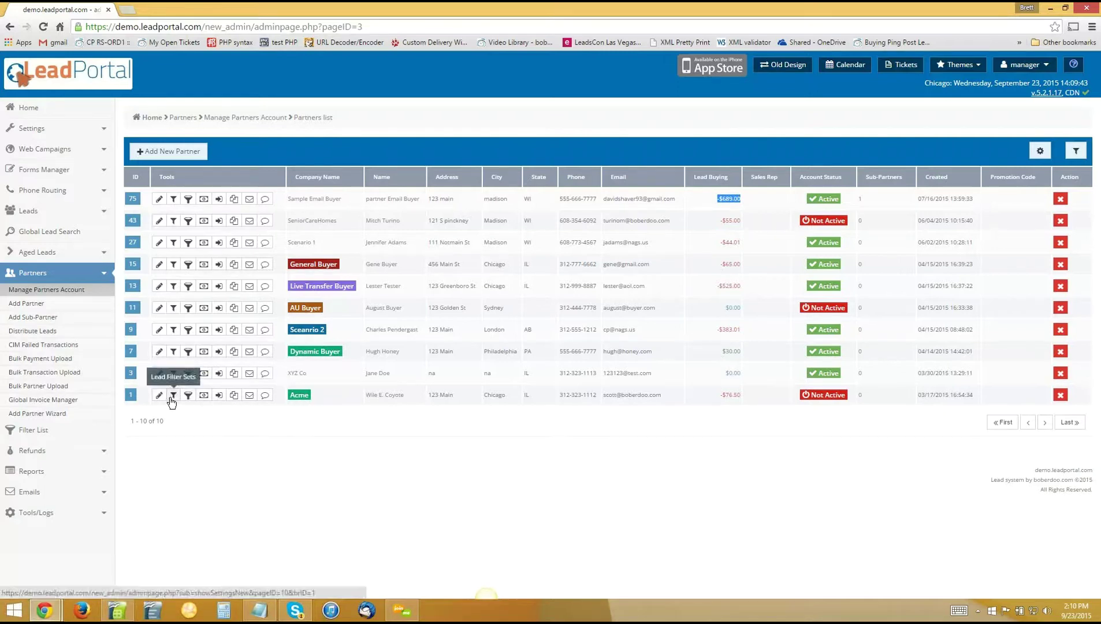
left_click(234, 438)
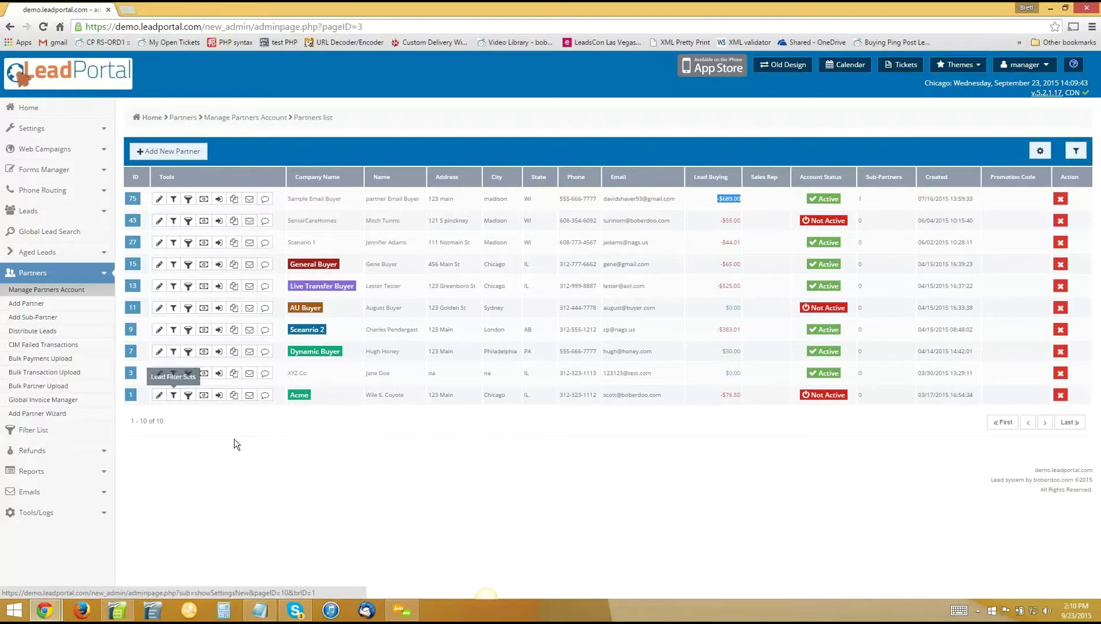
left_click(159, 397)
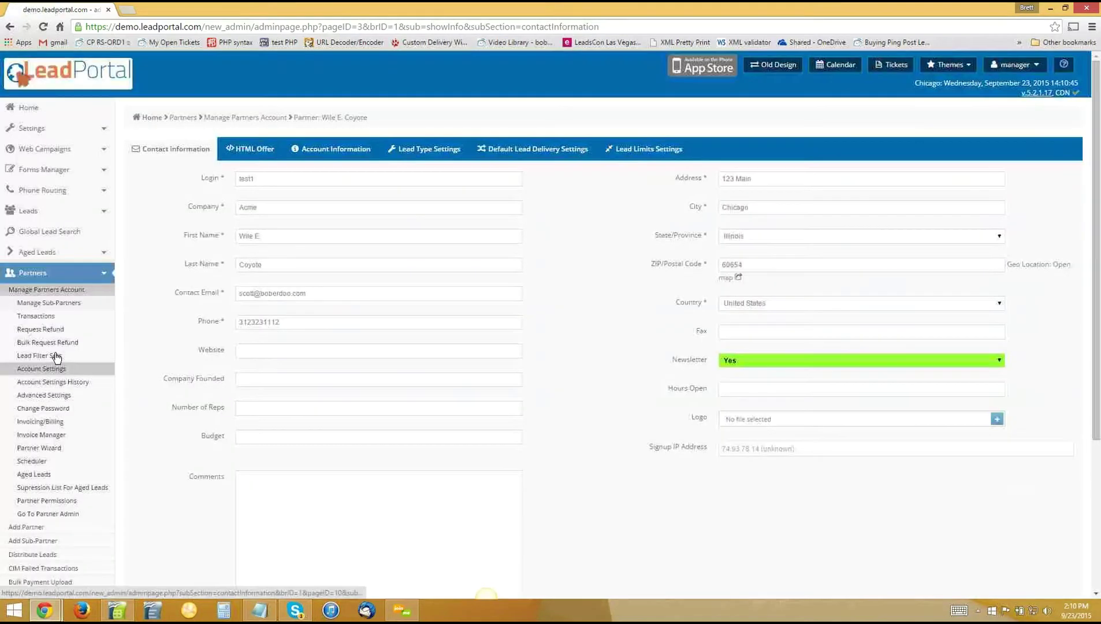
Step: Open Acme's transactions overview and check the total partner balance
left_click(46, 317)
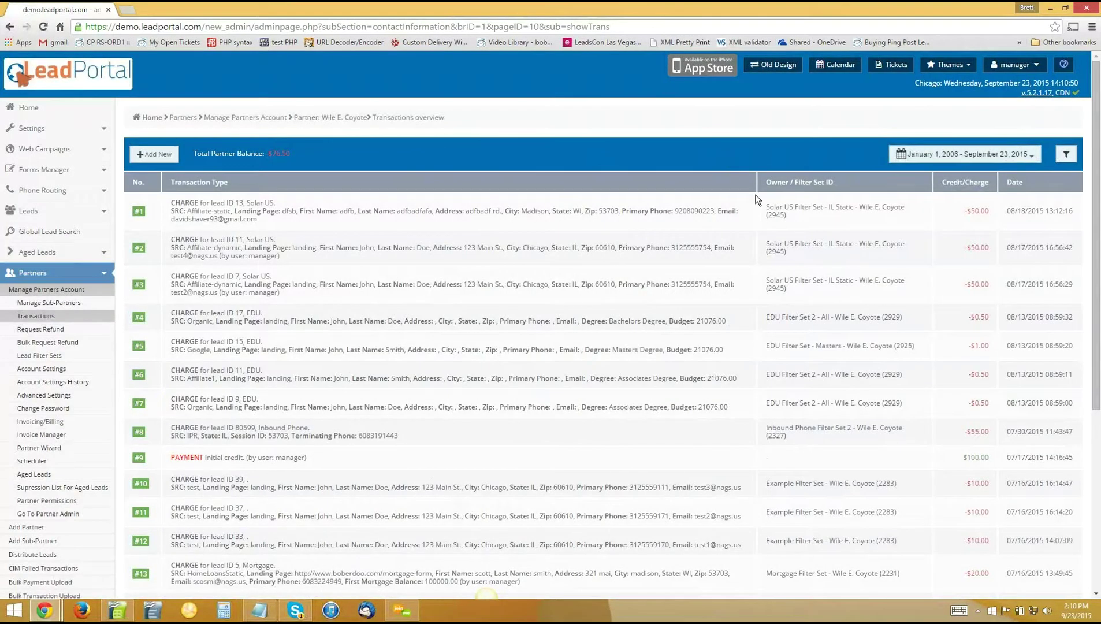
triple_click(297, 154)
left_click(301, 164)
Step: View the account operations offered for a new transaction and close the form without adding one
left_click(138, 153)
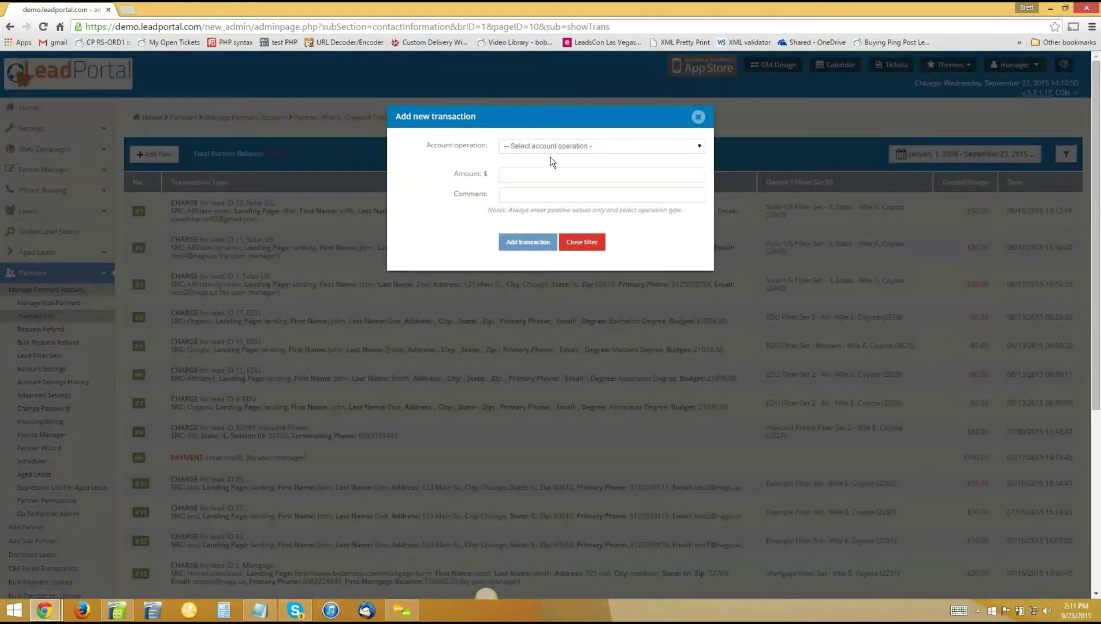
left_click(547, 151)
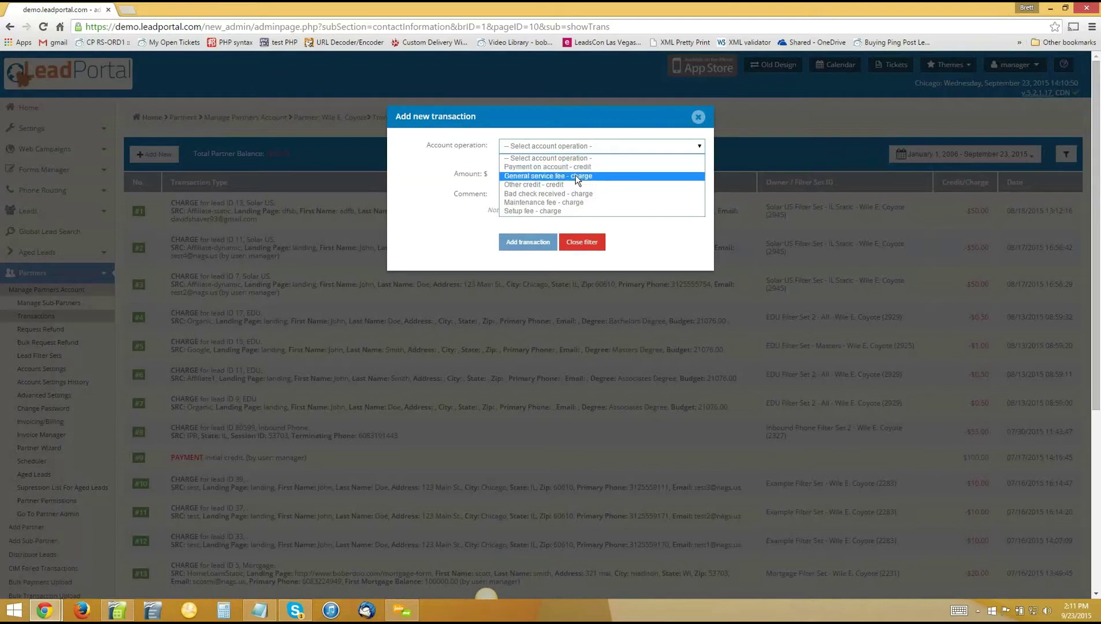
left_click(698, 117)
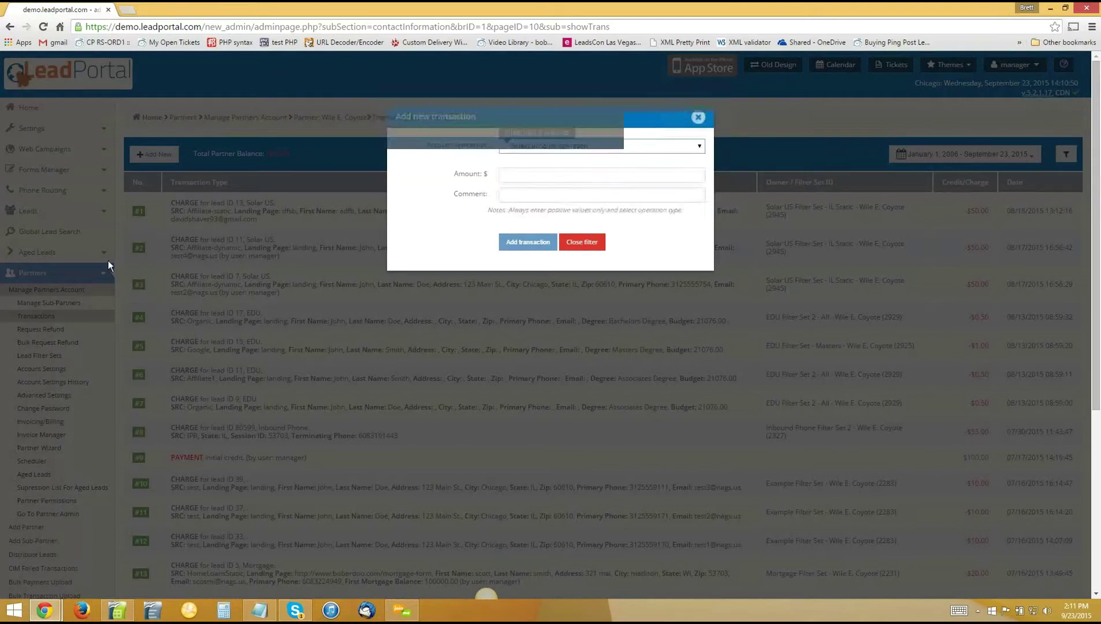
Step: Open Acme's invoicing and billing information and review its credit limit settings
left_click(45, 423)
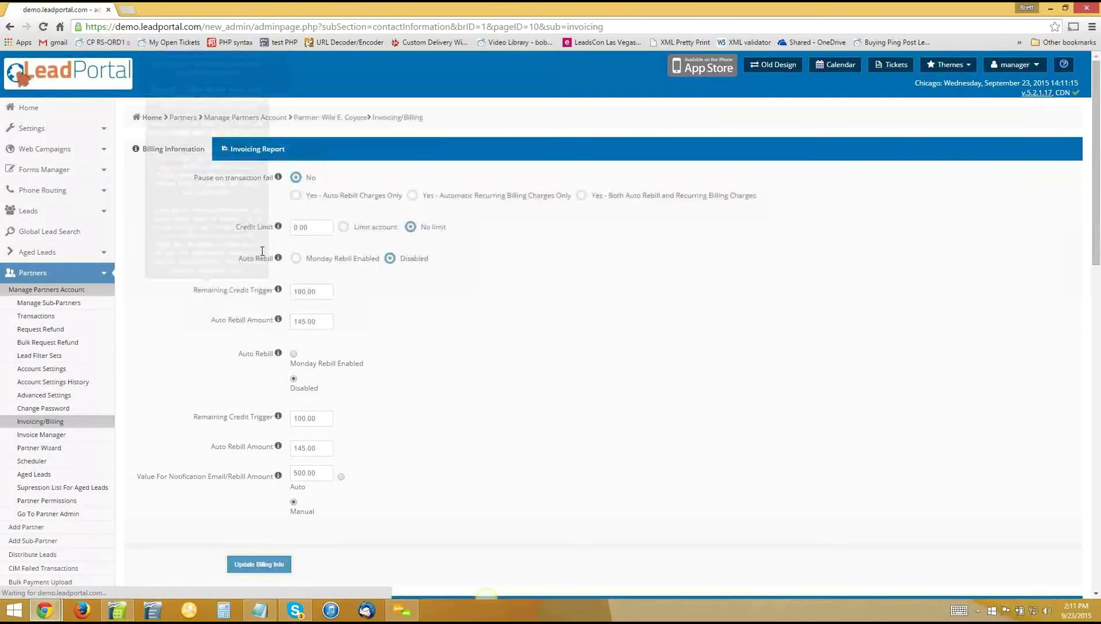
double_click(292, 229)
left_click(502, 250)
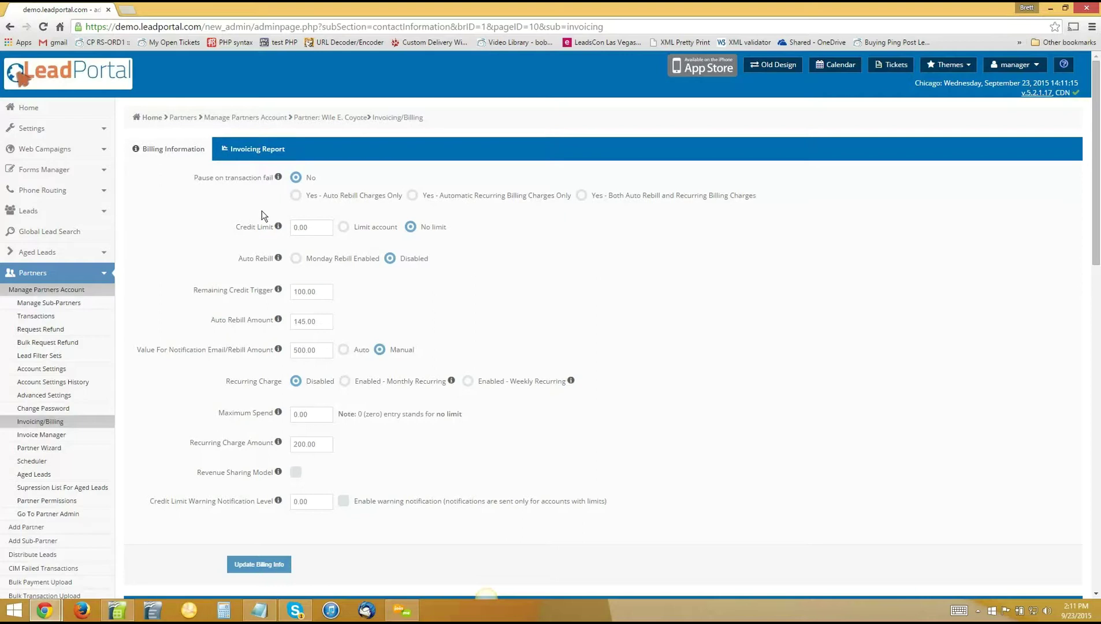
left_click(248, 569)
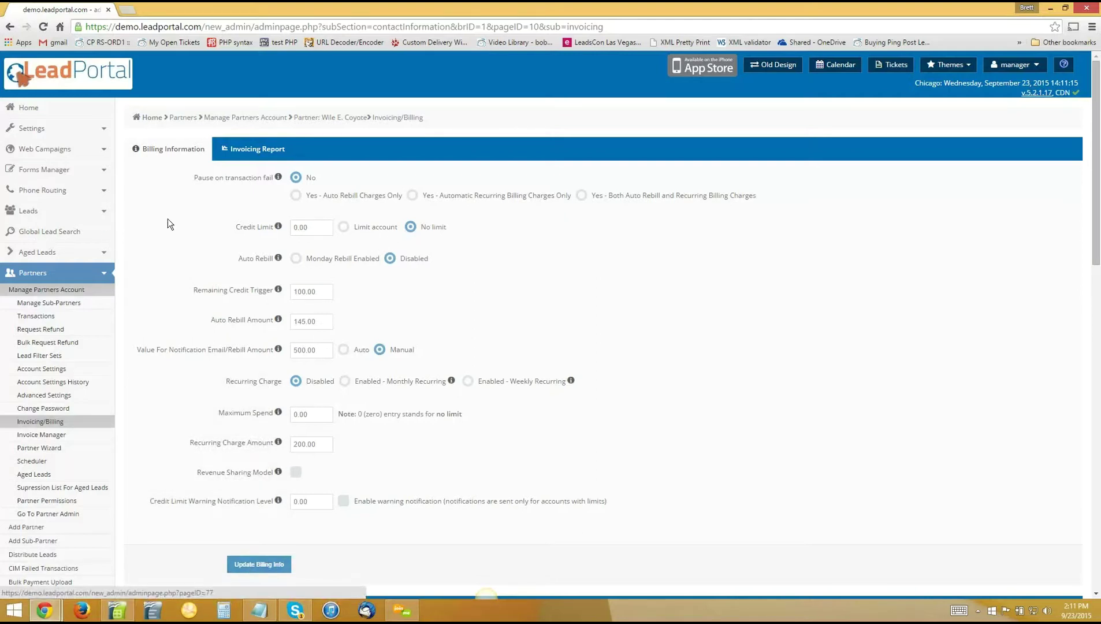
Step: Switch Acme's credit limit to a limited account and set the limit to 1000
left_click(348, 229)
left_click(257, 230)
type("1000")
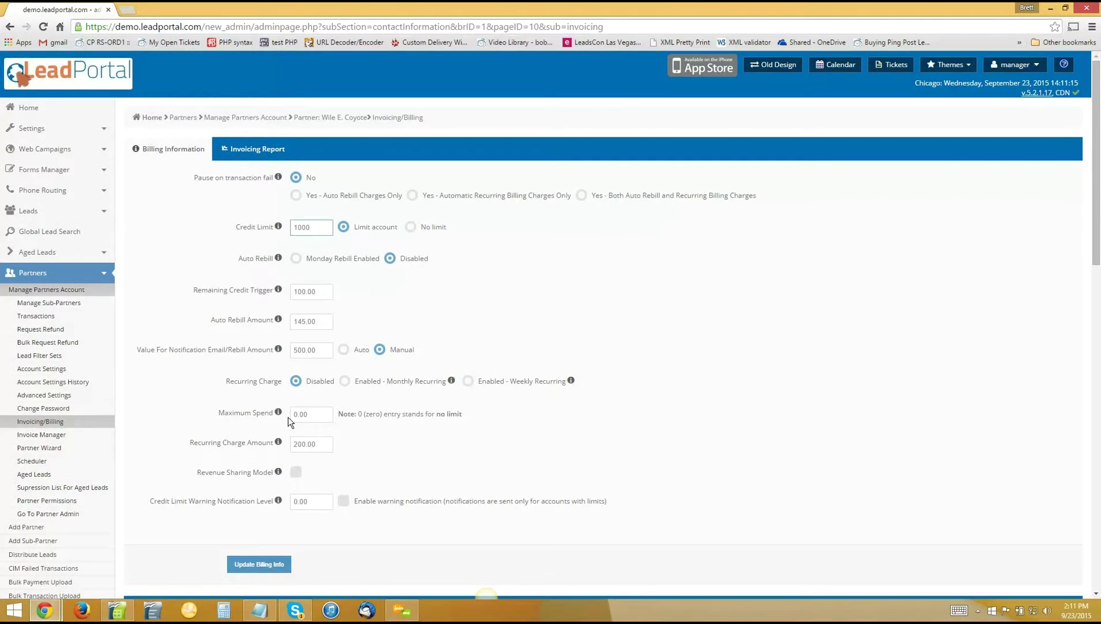
Step: Open Acme's Mortgage Filter Set - IL Purchase for editing and enable its State filter for CA
left_click(54, 356)
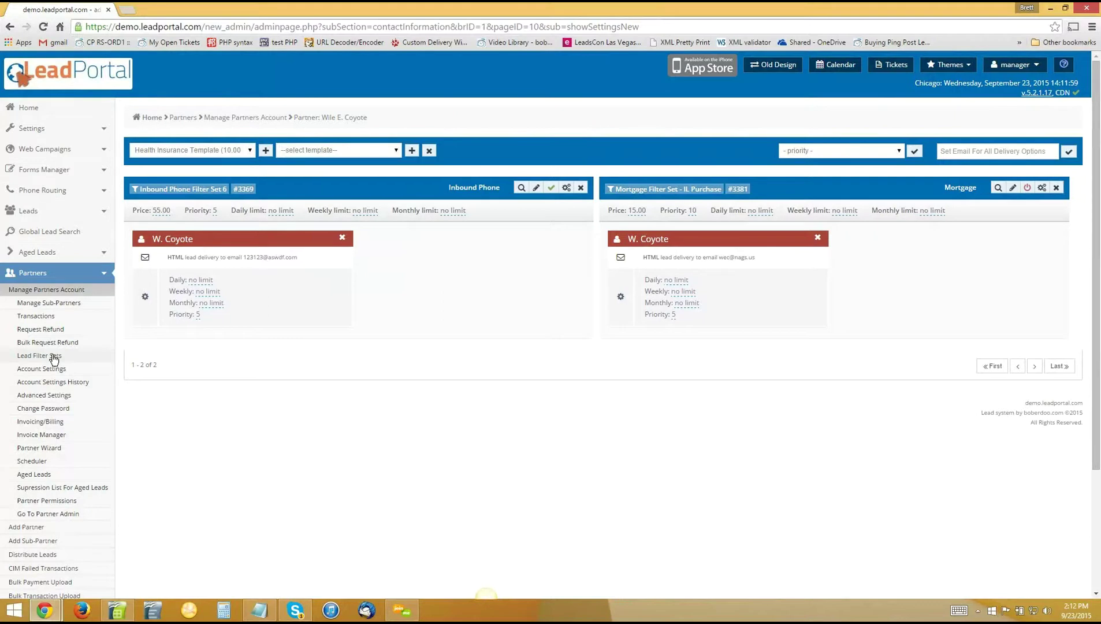
left_click(197, 191)
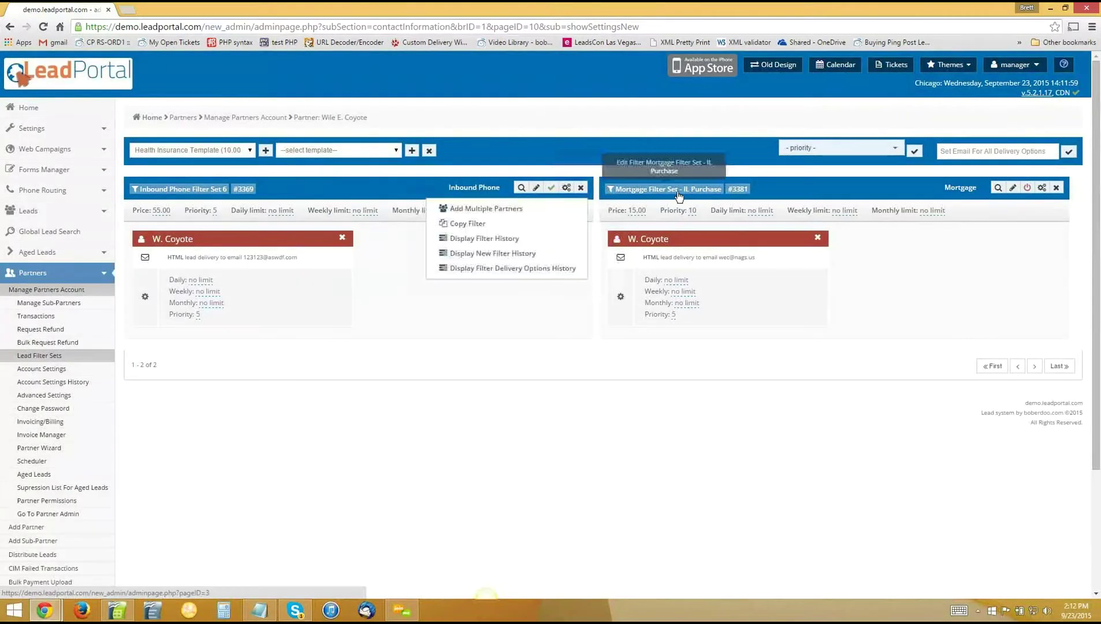
left_click(679, 196)
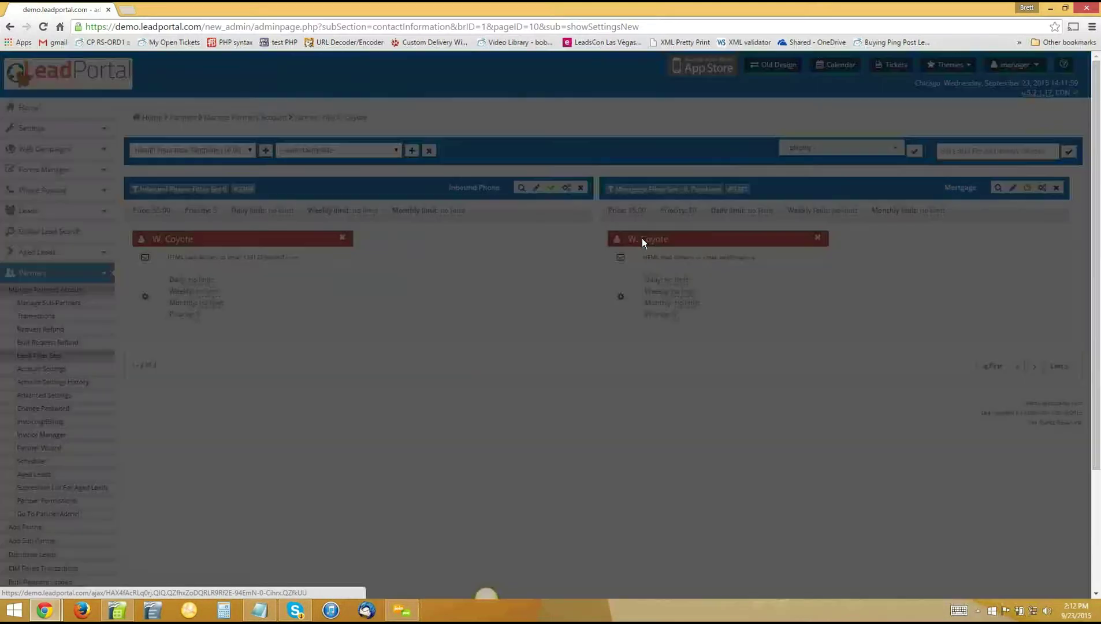
scroll(375, 309, "down", 10)
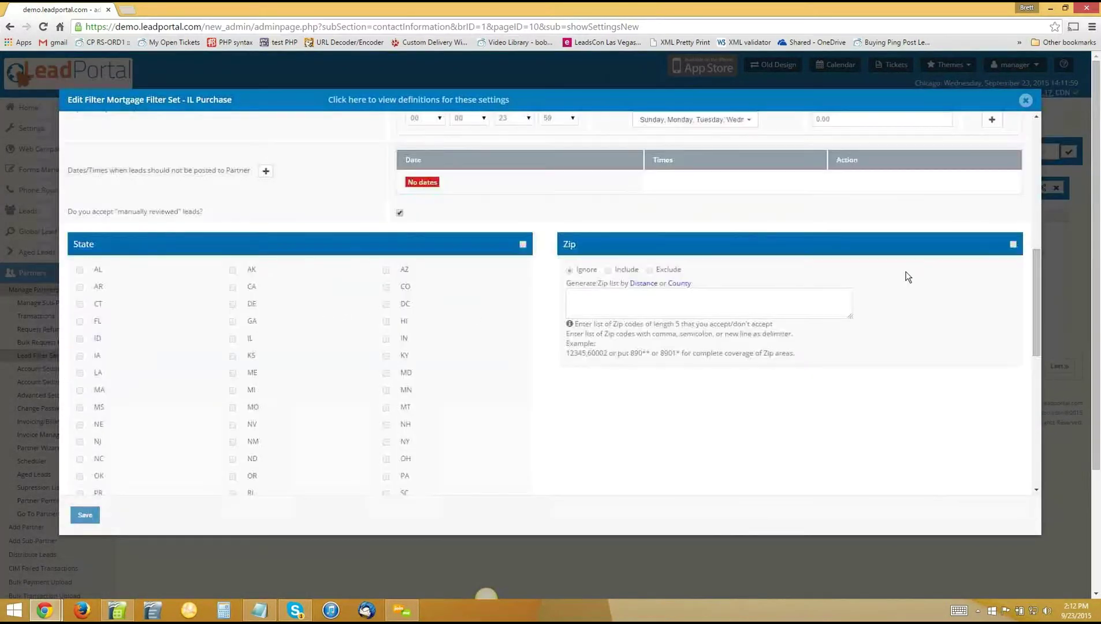
left_click(523, 245)
left_click(233, 287)
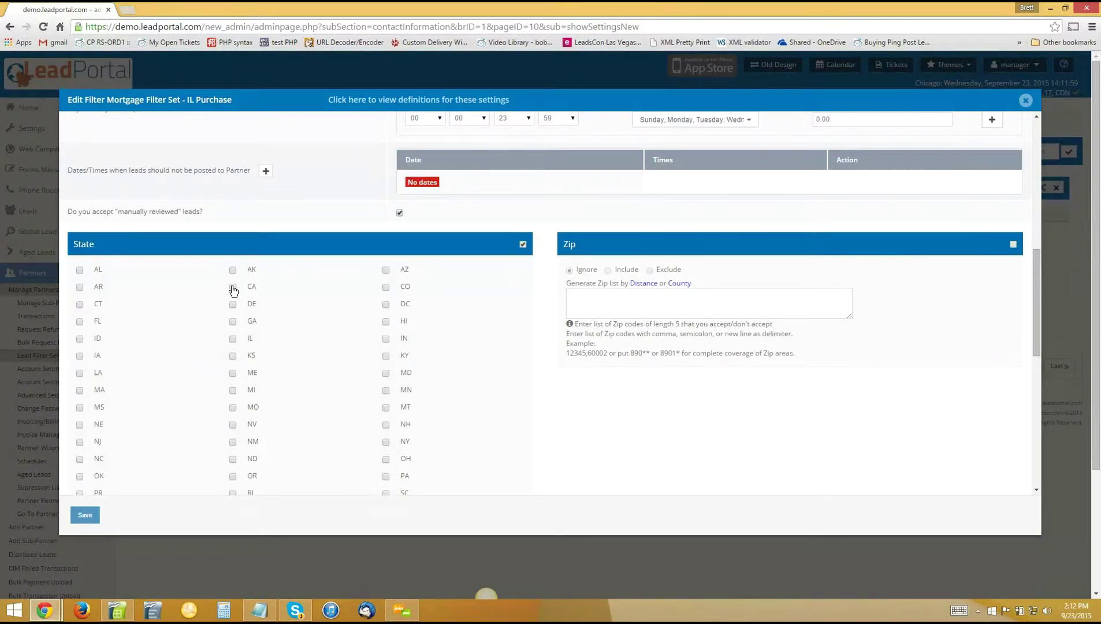
Step: Enable the Zip filter to include 90210, look over the remaining filters and close the filter set without saving
left_click(1013, 245)
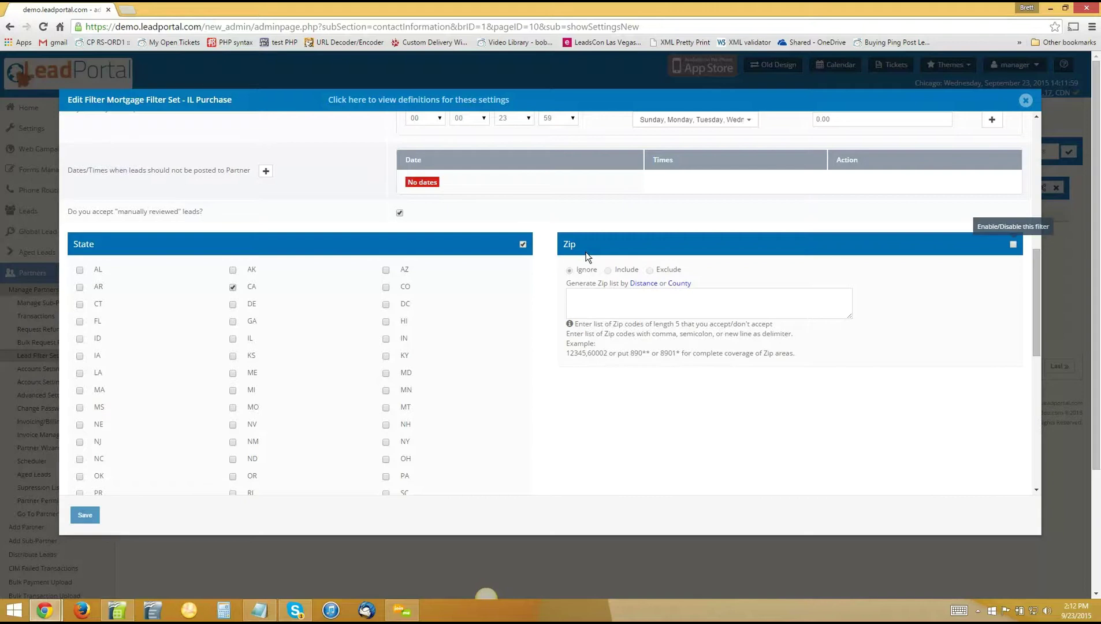
left_click(626, 304)
type("90210")
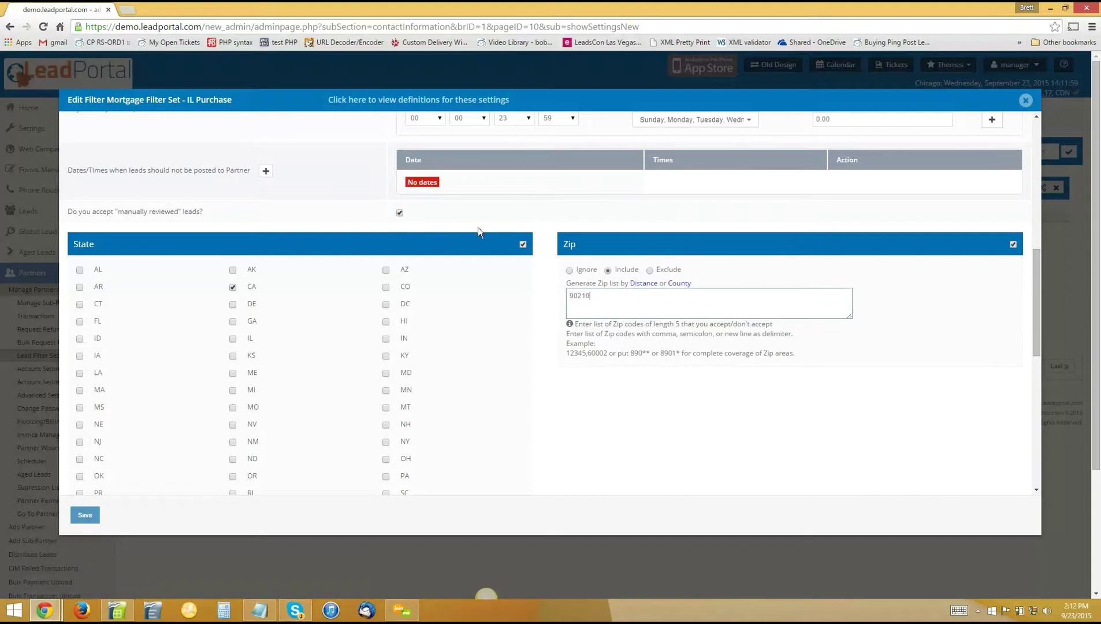
scroll(749, 417, "down", 6)
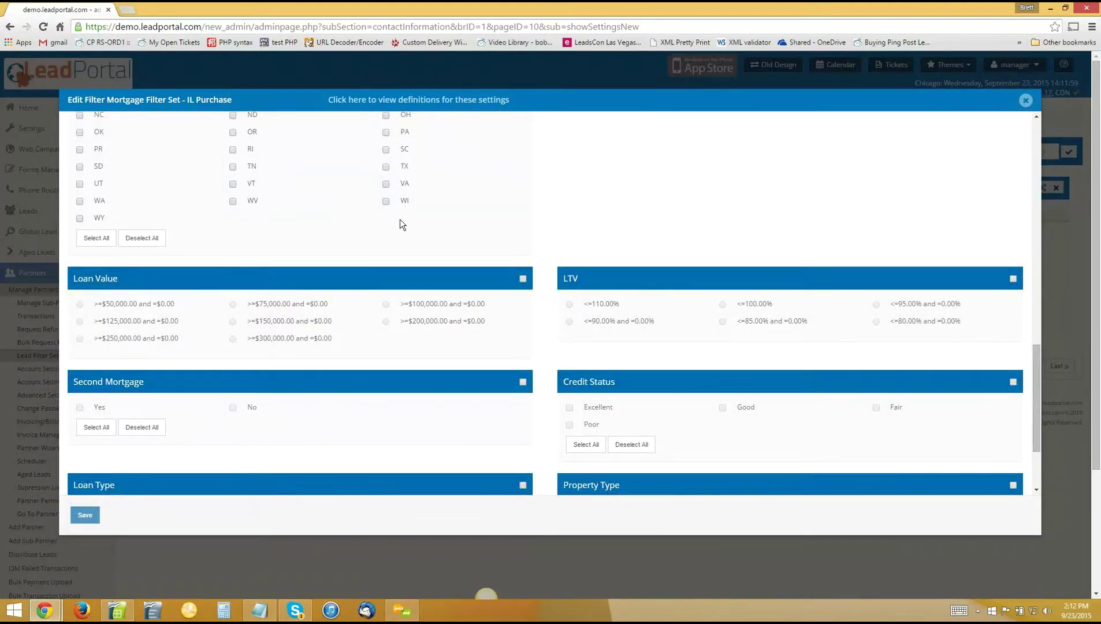
left_click(1025, 101)
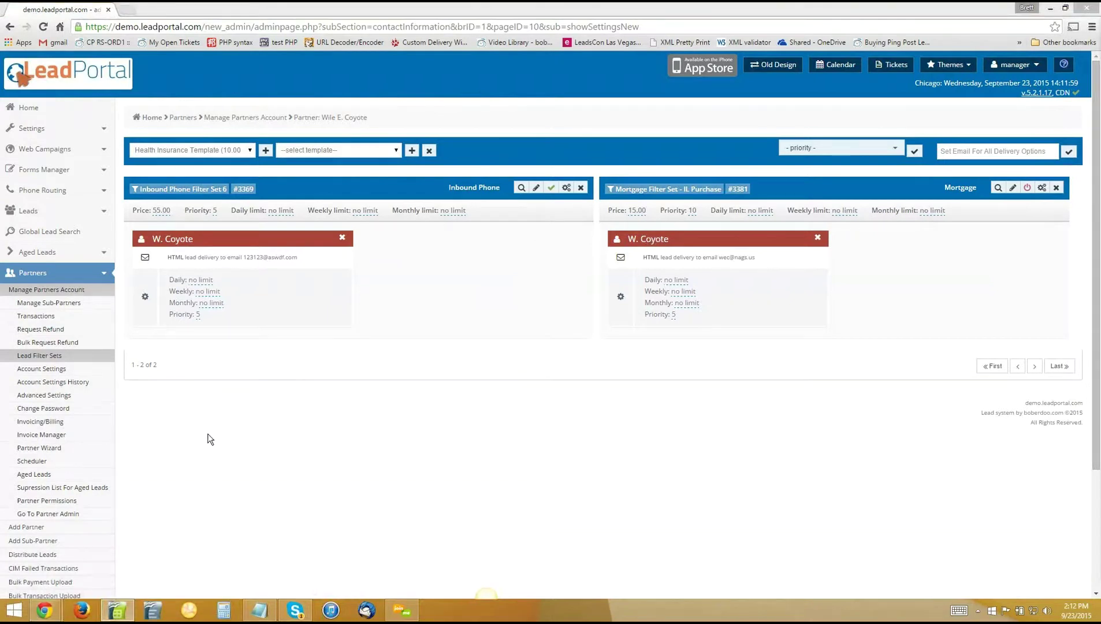
Step: Open the leads section and display all Mortgage leads
scroll(66, 466, "down", 2)
scroll(65, 466, "down", 1)
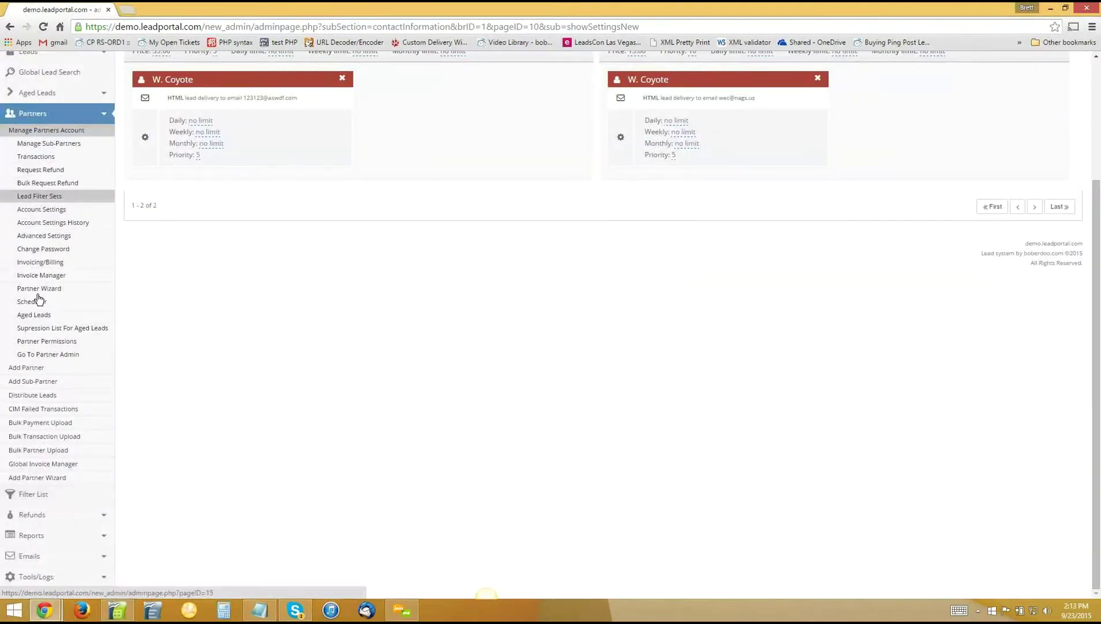
left_click(61, 281)
scroll(46, 179, "up", 2)
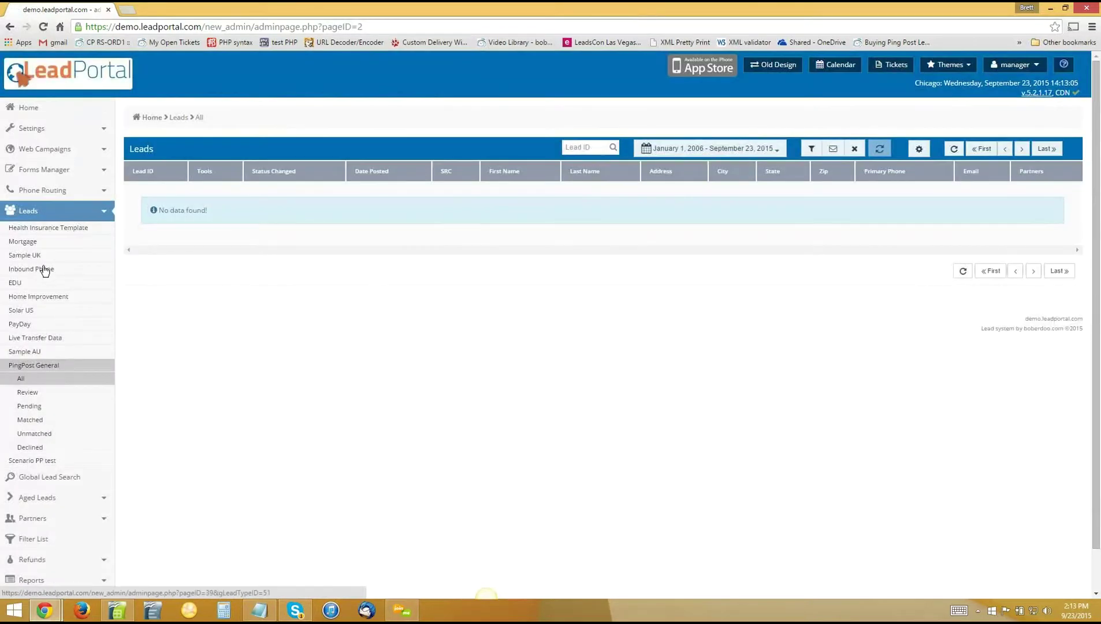
left_click(42, 242)
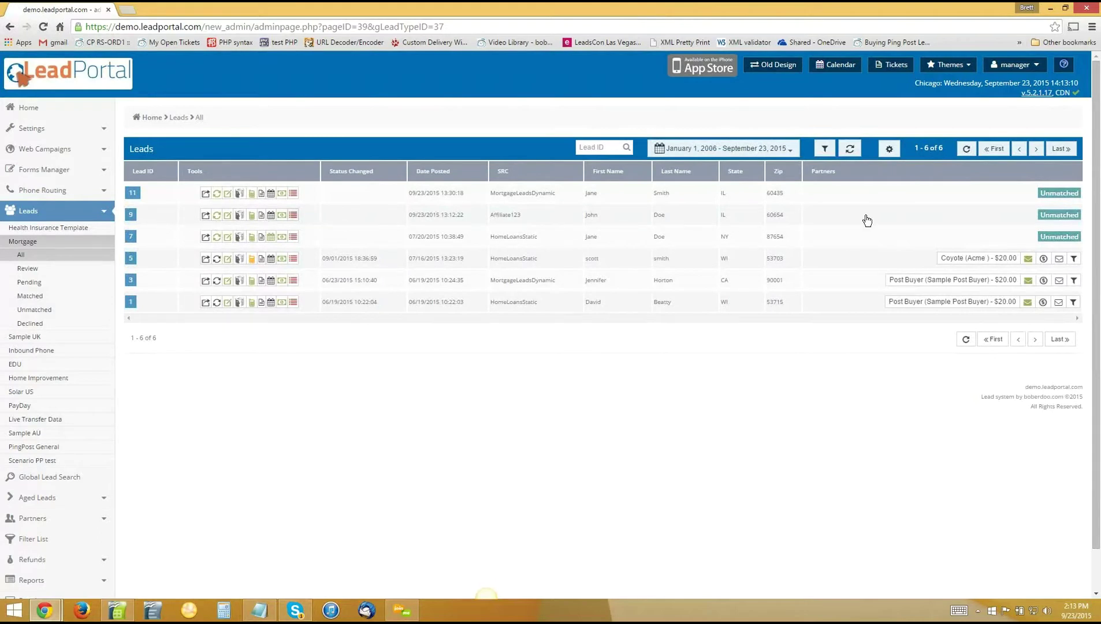
Step: Reprocess the unmatched Affiliate123 mortgage lead to check for matching partners, and close the result
left_click(231, 213)
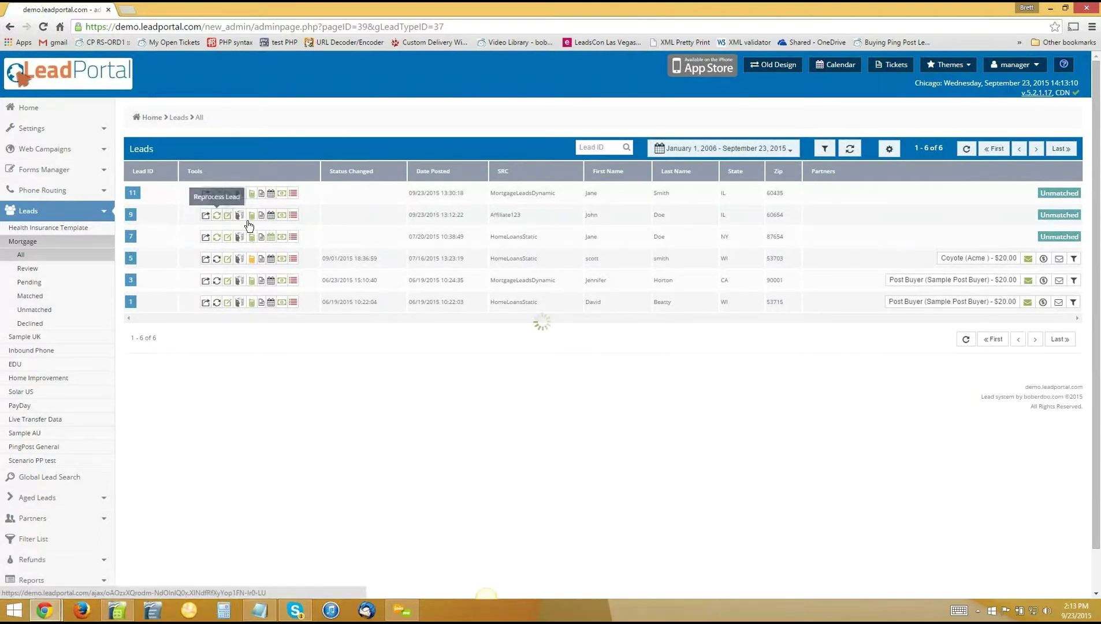
left_click(216, 214)
left_click(547, 257)
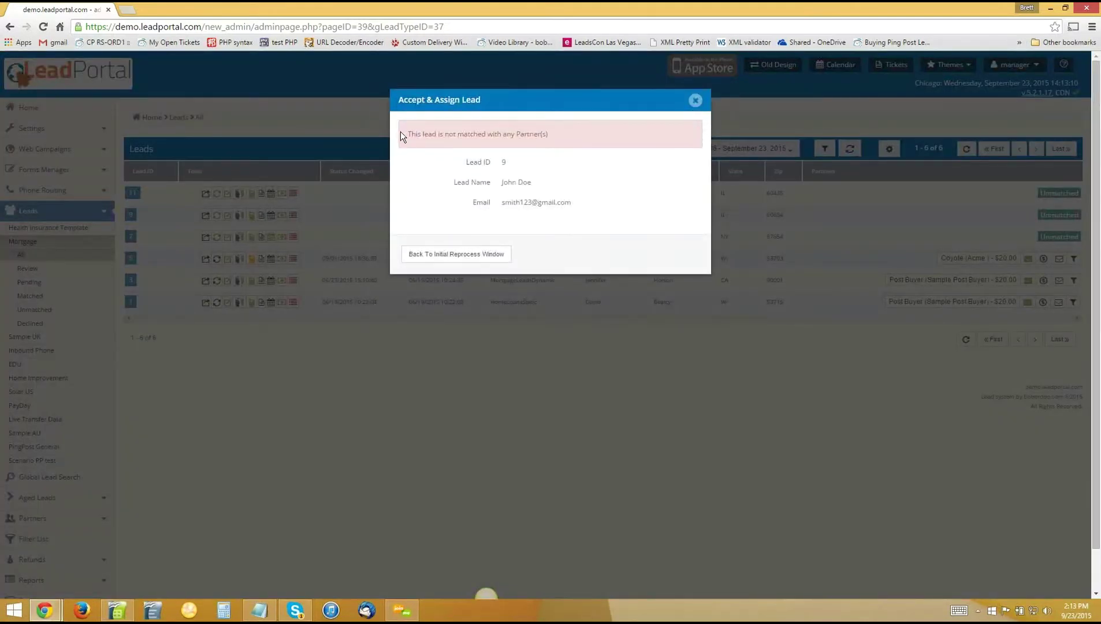
left_click(695, 100)
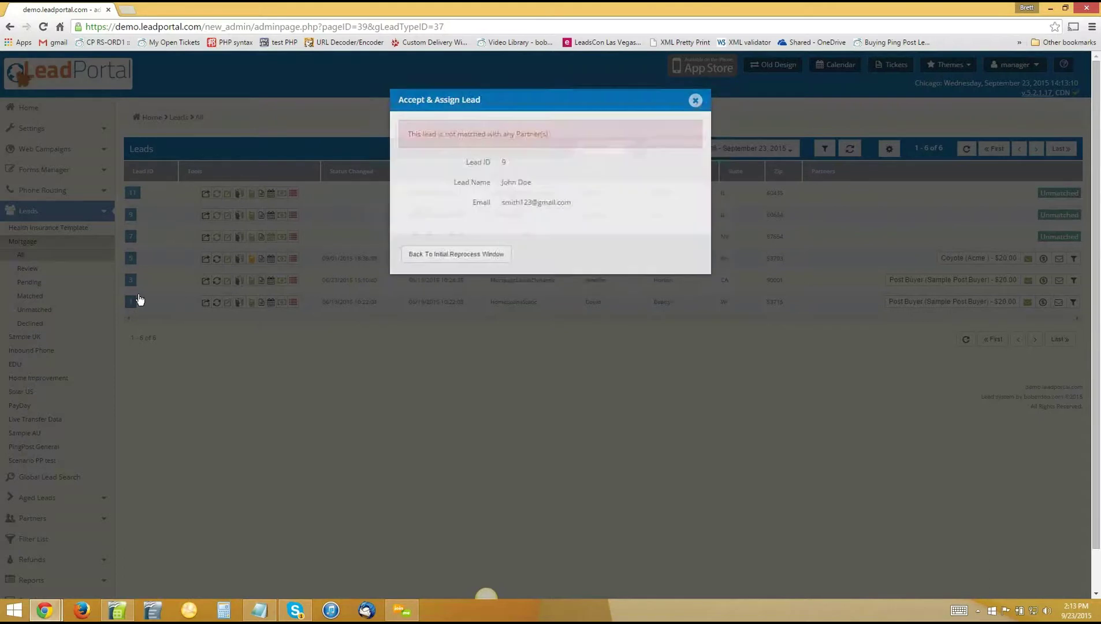
left_click(696, 101)
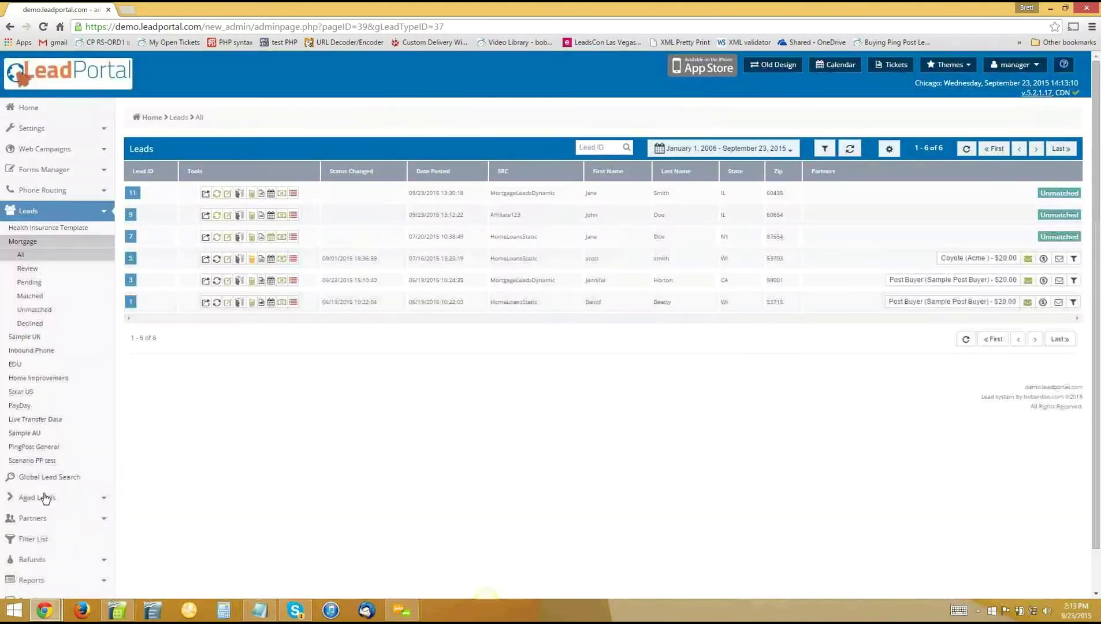
right_click(37, 519)
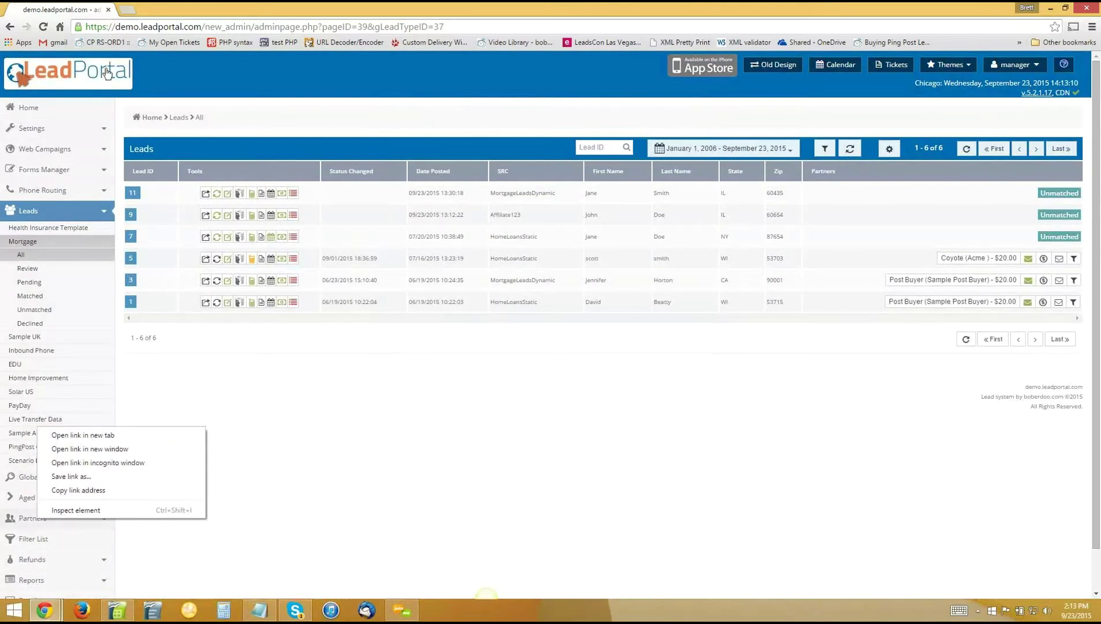
left_click(87, 436)
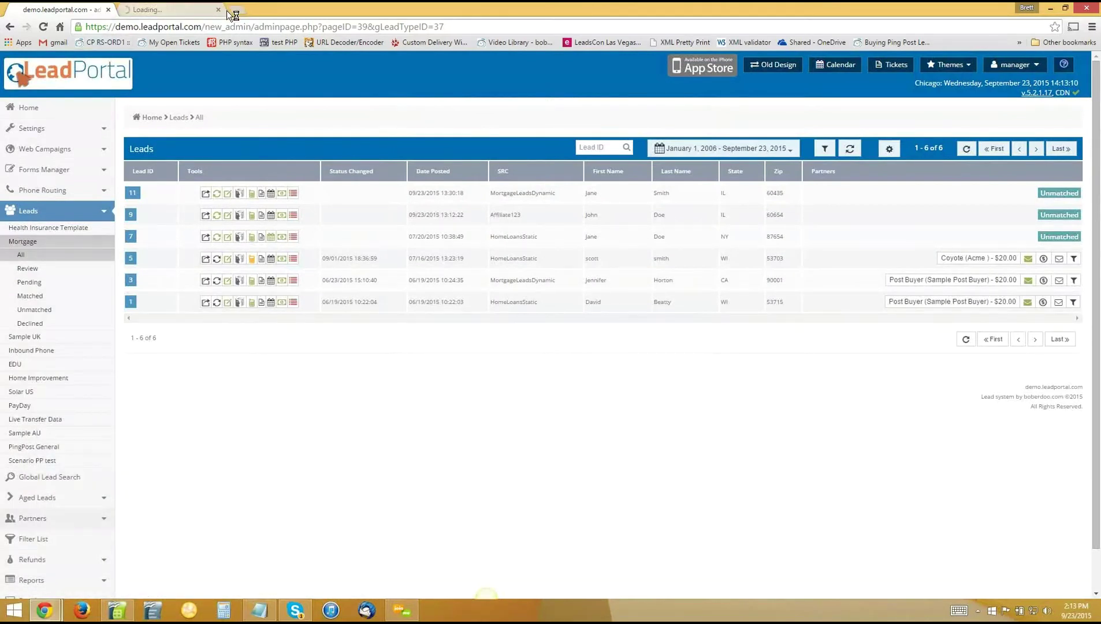
left_click(151, 4)
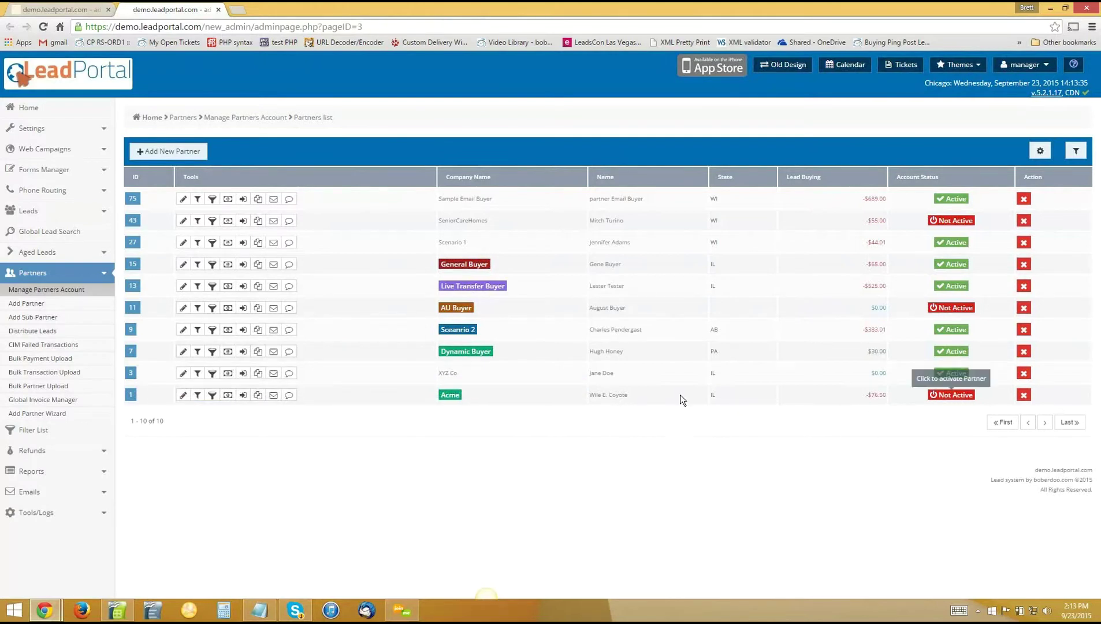
left_click(957, 396)
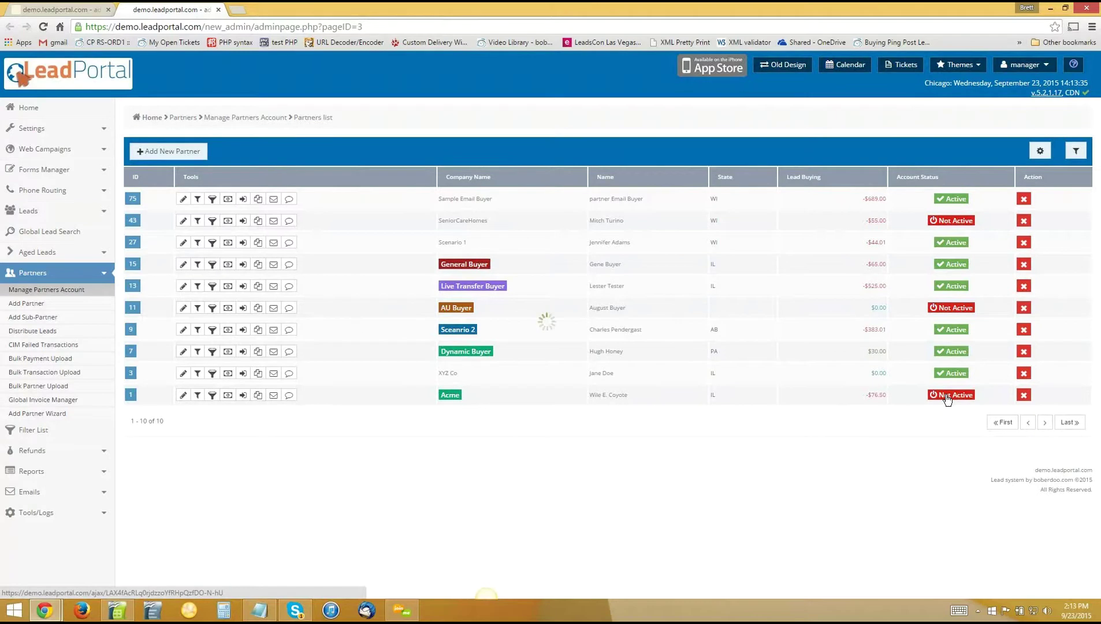
left_click(80, 12)
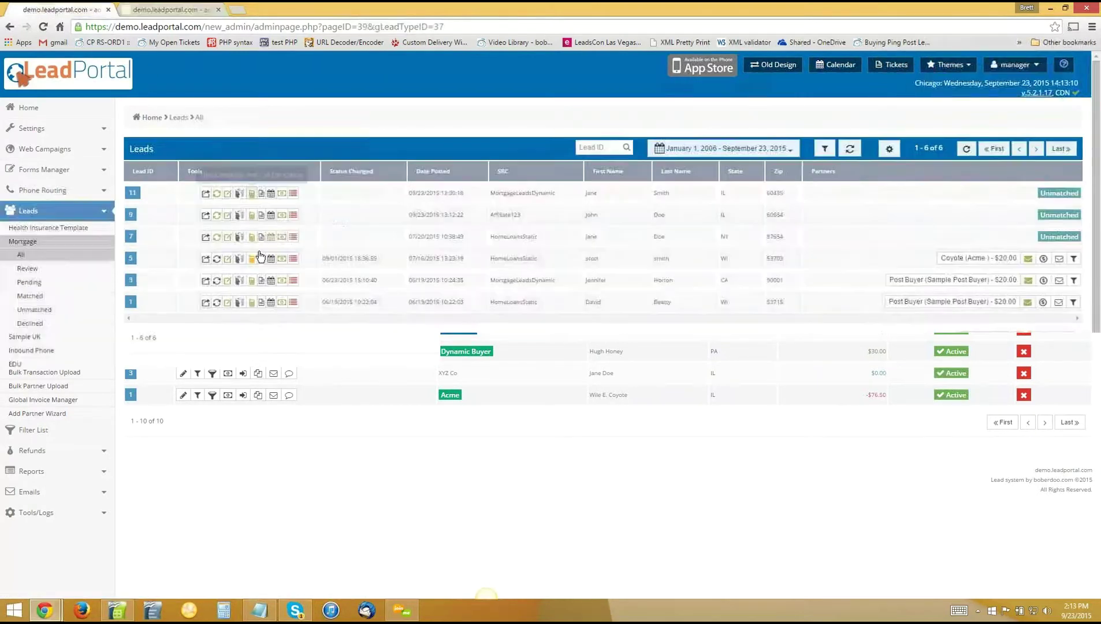
left_click(218, 215)
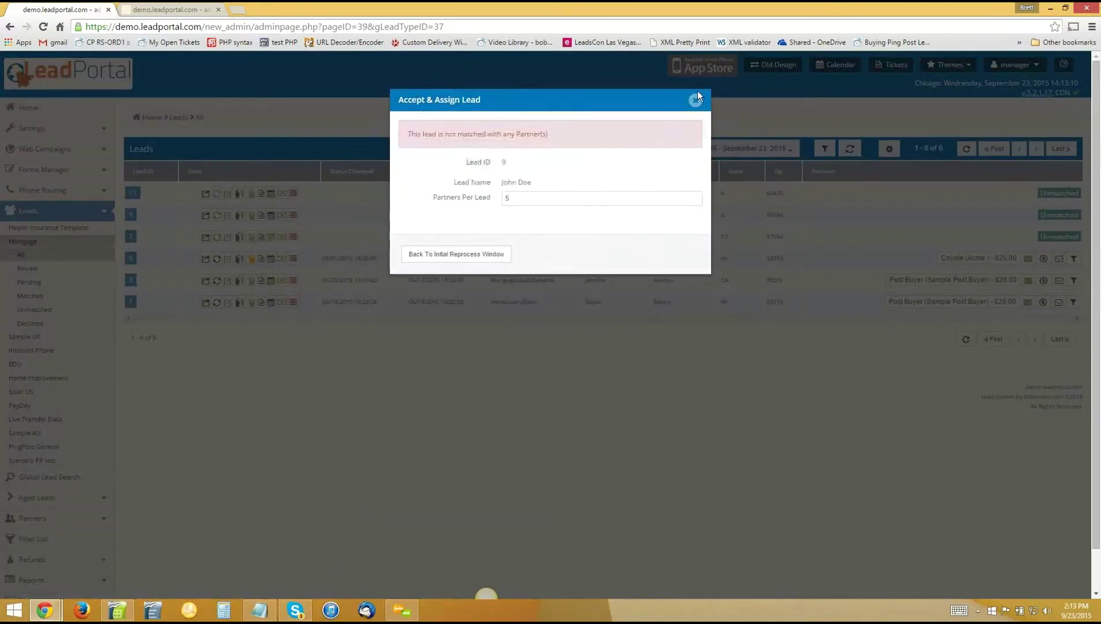
left_click(696, 101)
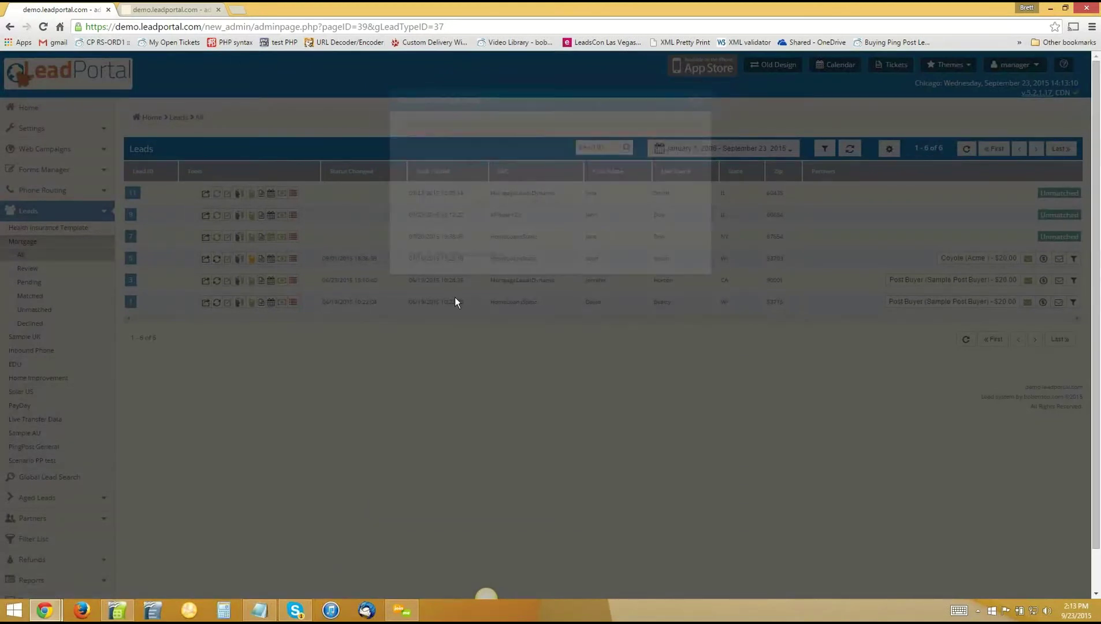
Step: Open Acme's lead filter sets and activate Mortgage Filter Set - IL Purchase
key("ctrl+Tab")
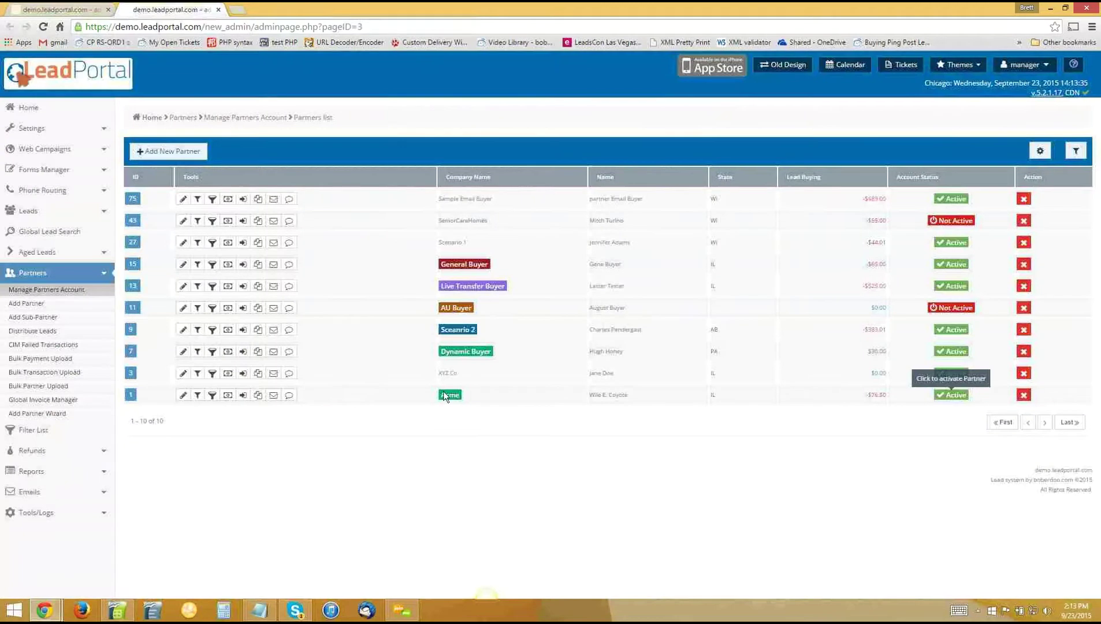
left_click(198, 395)
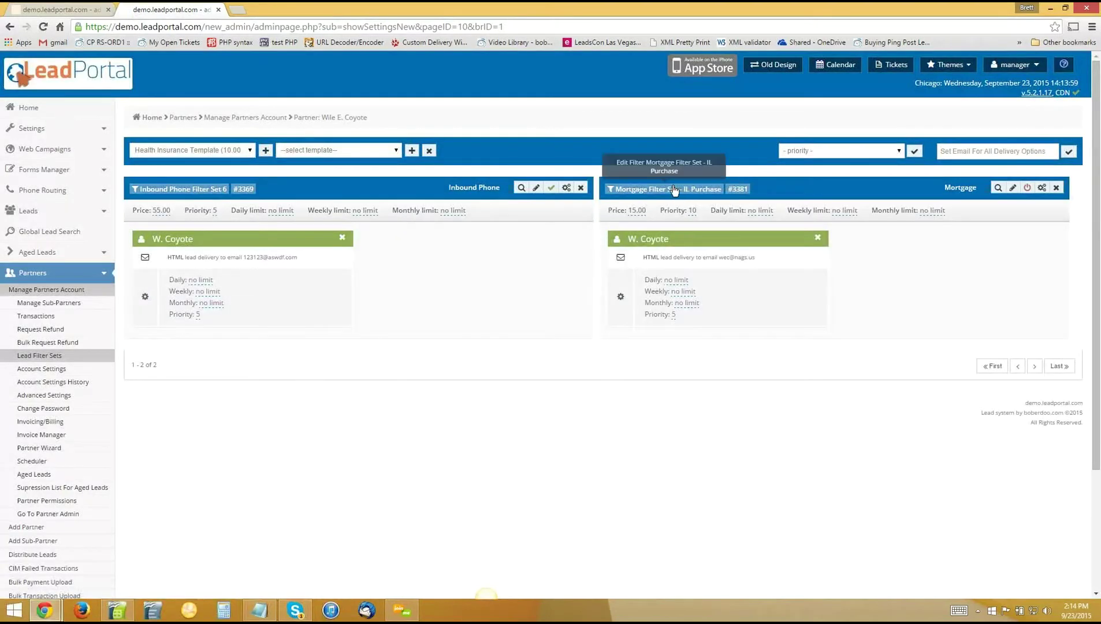
left_click(1028, 191)
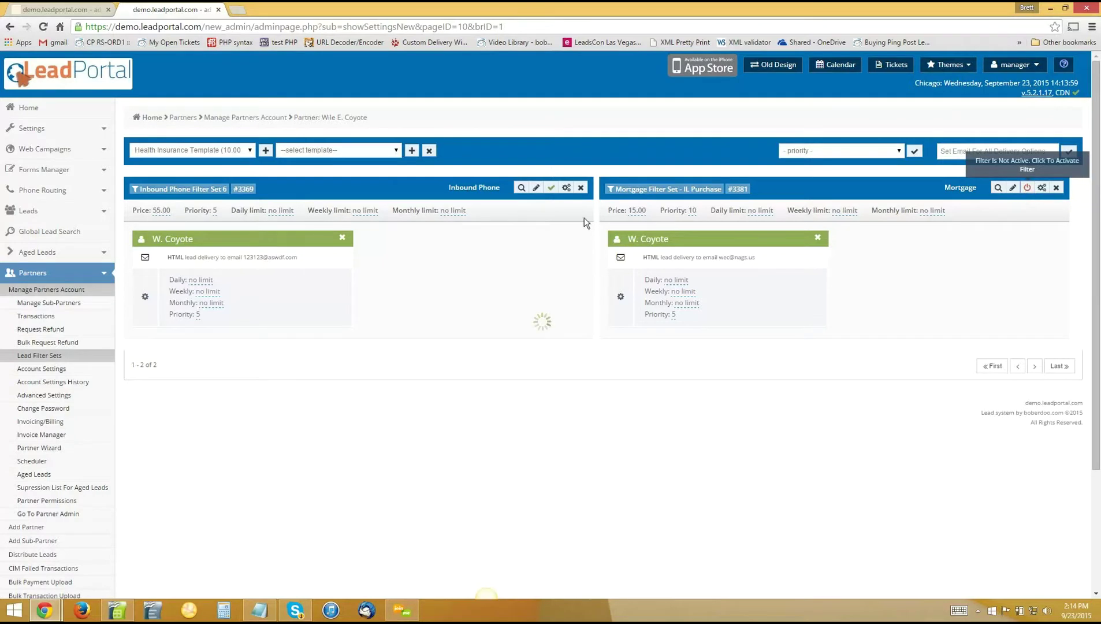
Step: Reprocess the Affiliate123 lead, assign it to Acme as the checked partner, confirm the match and close the dialog
left_click(92, 9)
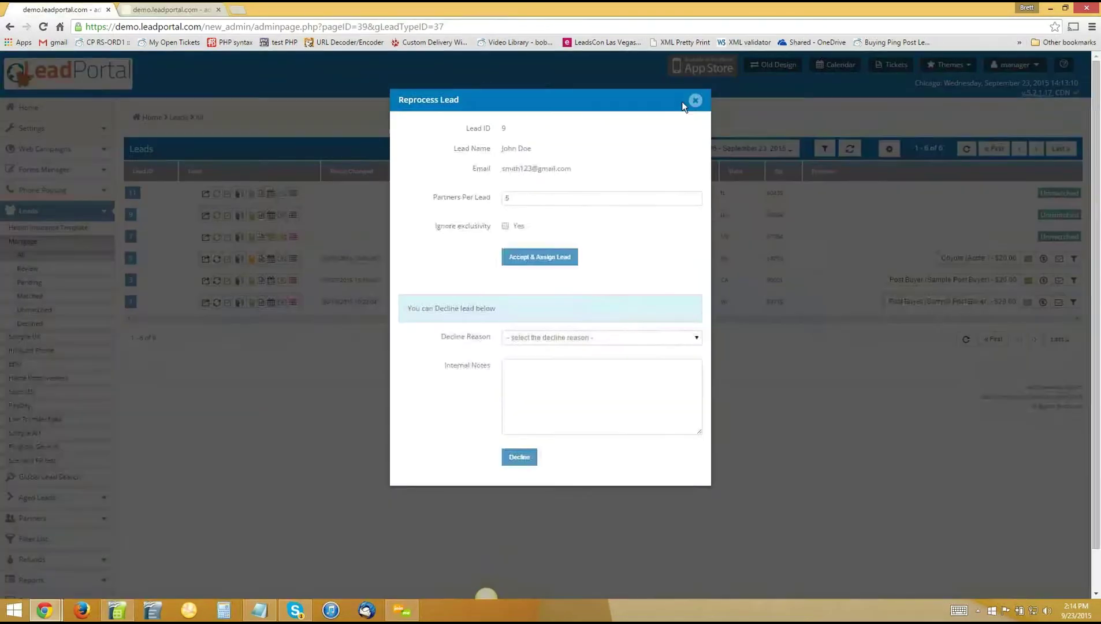
left_click(548, 257)
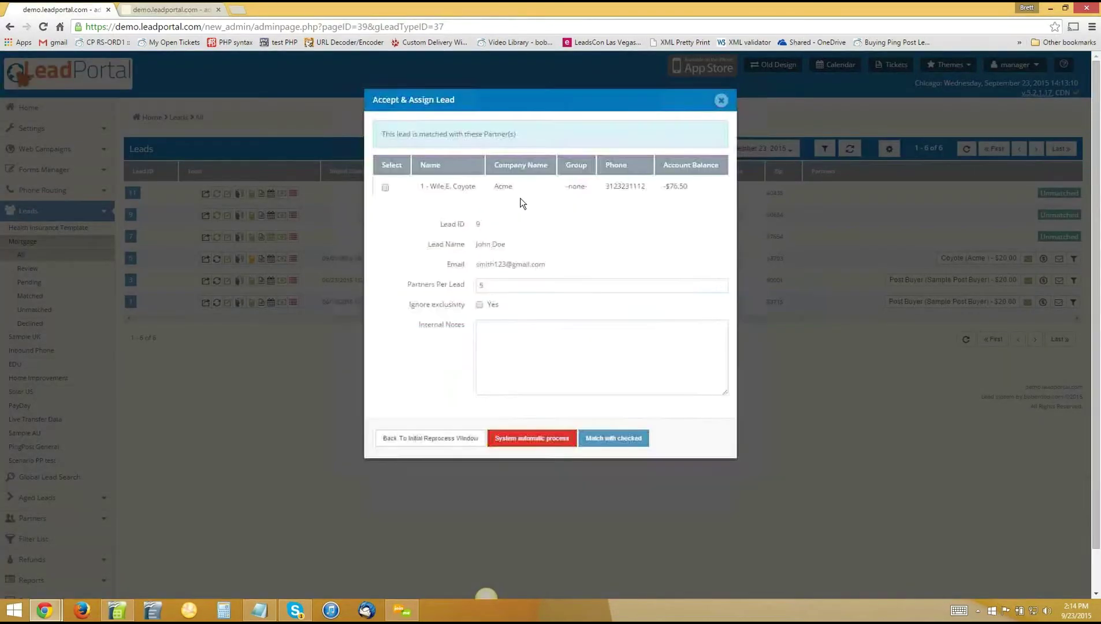
left_click(386, 189)
left_click(613, 440)
left_click(573, 99)
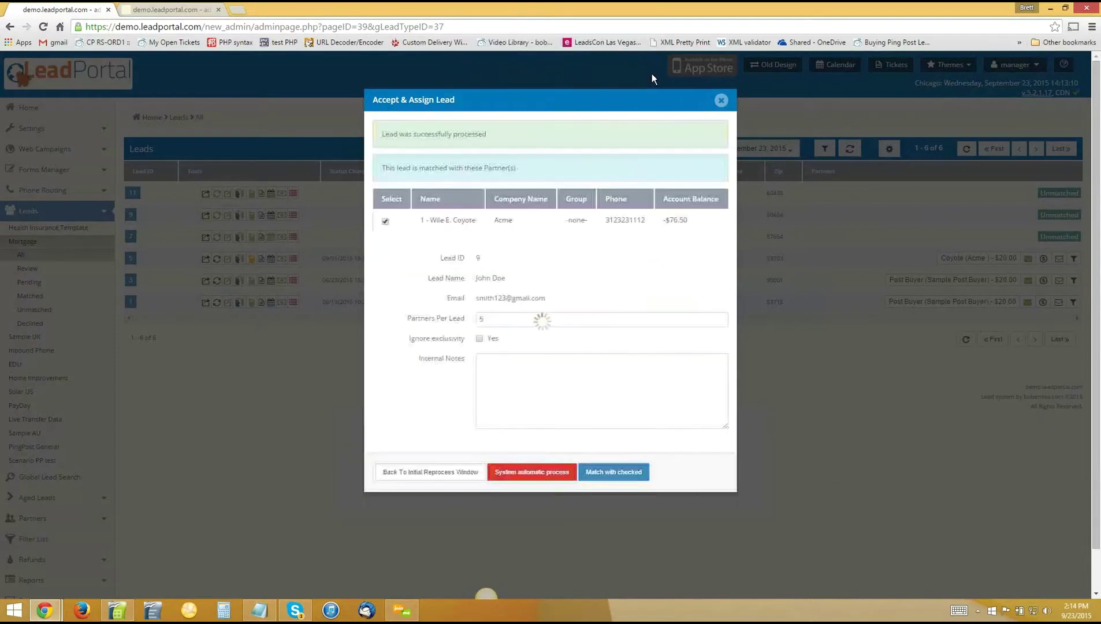
left_click(727, 101)
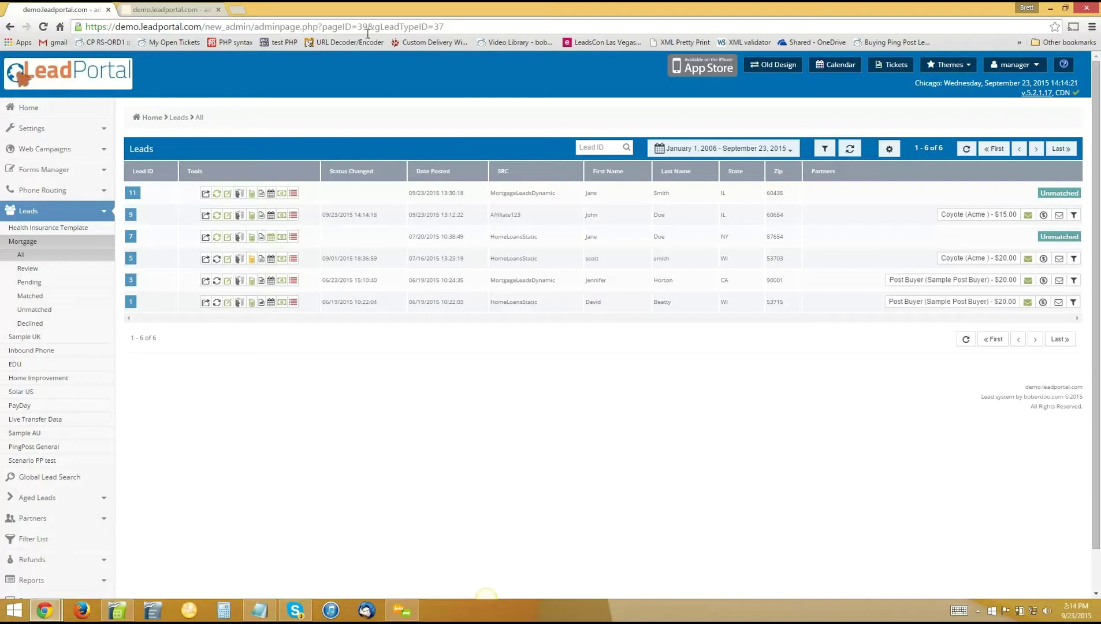
Step: Go back to the partners list, check XYZ Co's lead buying balance and open its account settings
left_click(173, 8)
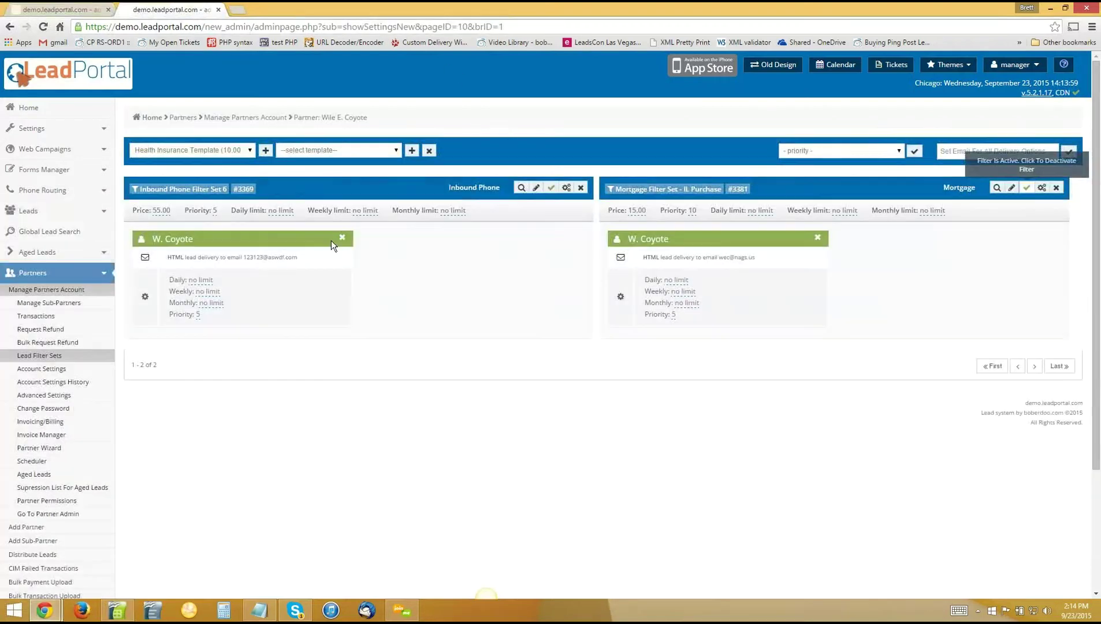
left_click(39, 275)
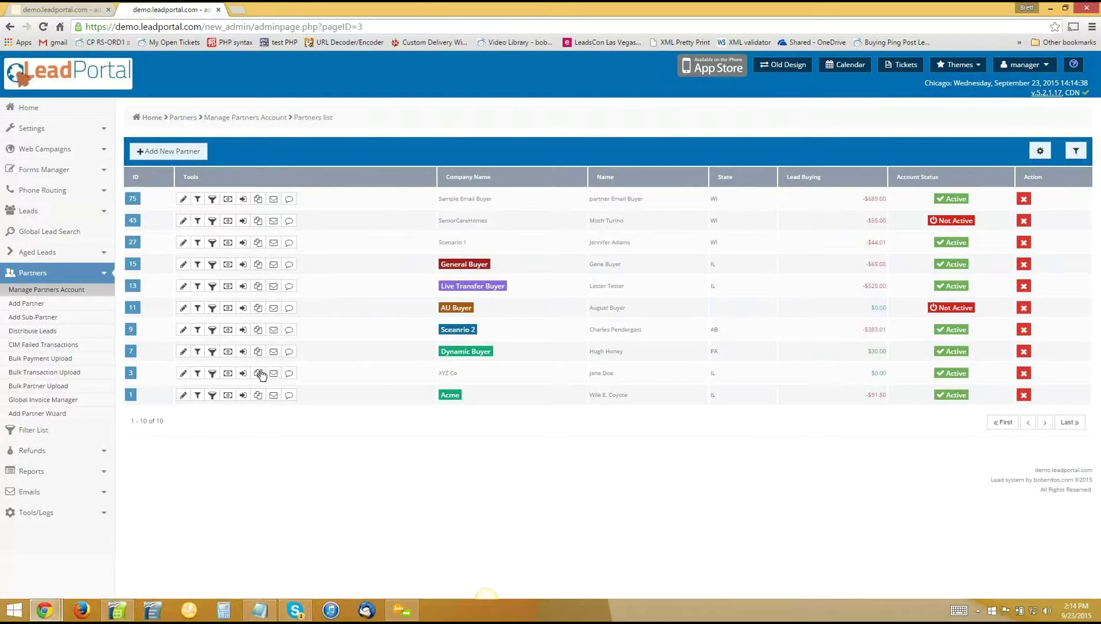
left_click(182, 373)
triple_click(878, 373)
left_click(838, 478)
left_click(198, 374)
left_click(188, 376)
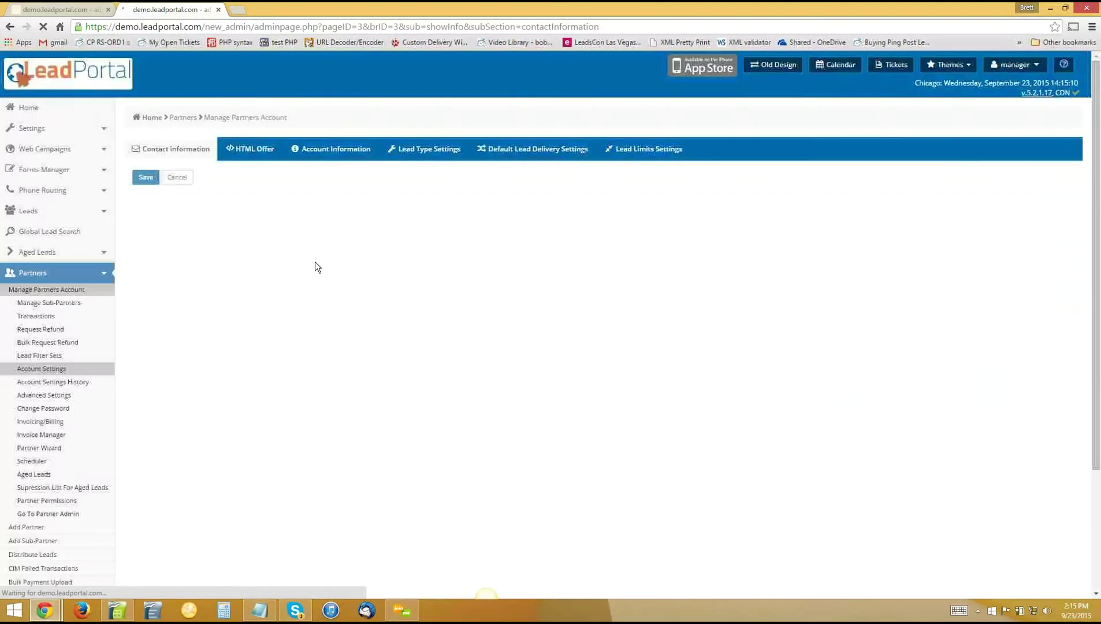
Step: Set XYZ Co's credit limit to 100 in its invoicing and billing settings and update the billing information
left_click(39, 424)
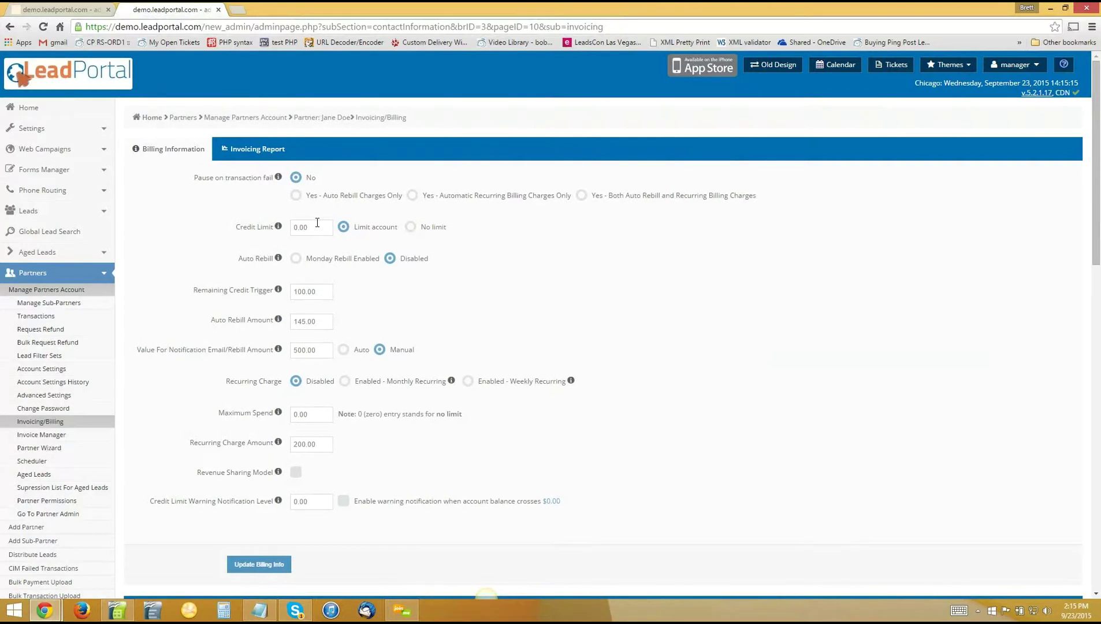
left_click_drag(326, 227, 278, 229)
mouse_move(275, 231)
type("10")
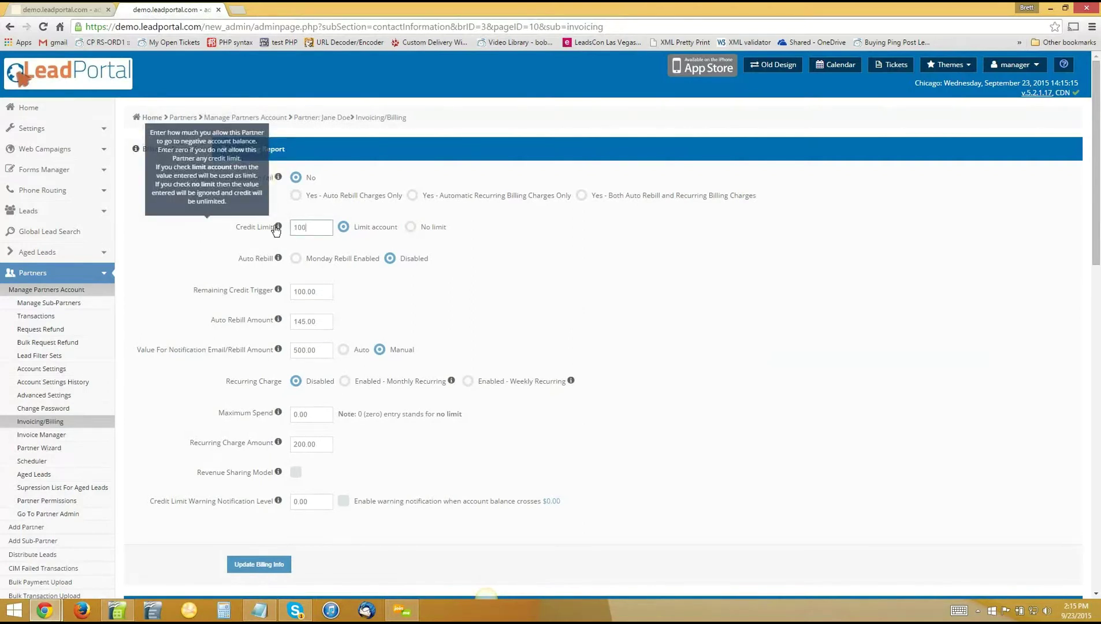
left_click(251, 564)
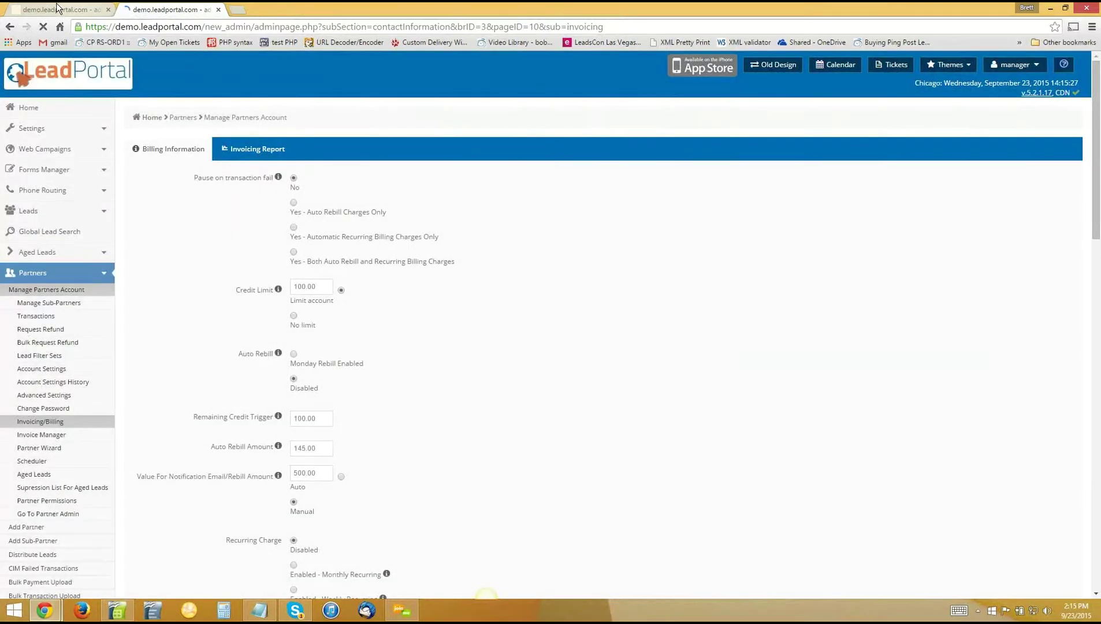
Step: Reprocess the unmatched MortgageLeadsDynamic lead, select XYZ Co as the partner and confirm the match
left_click(56, 3)
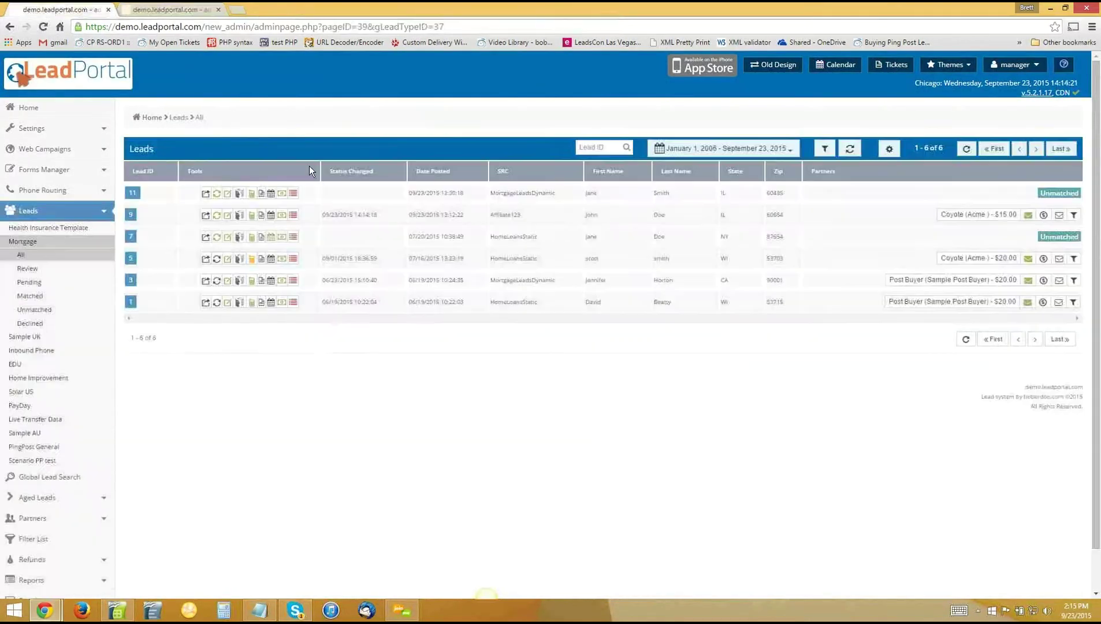
left_click(216, 193)
left_click(537, 260)
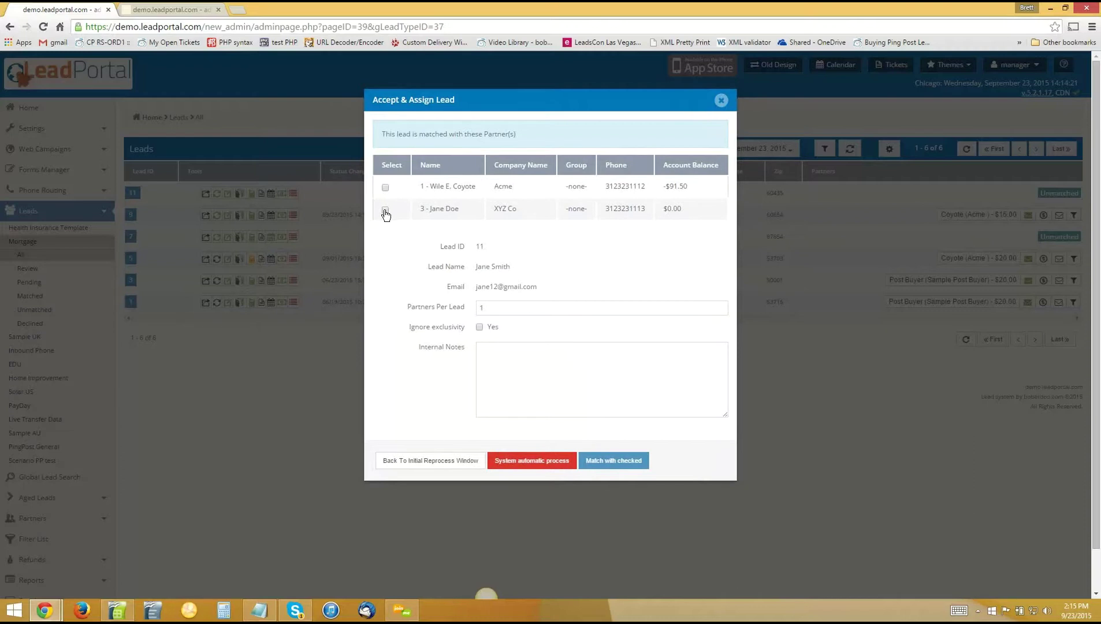
left_click(385, 210)
left_click(601, 465)
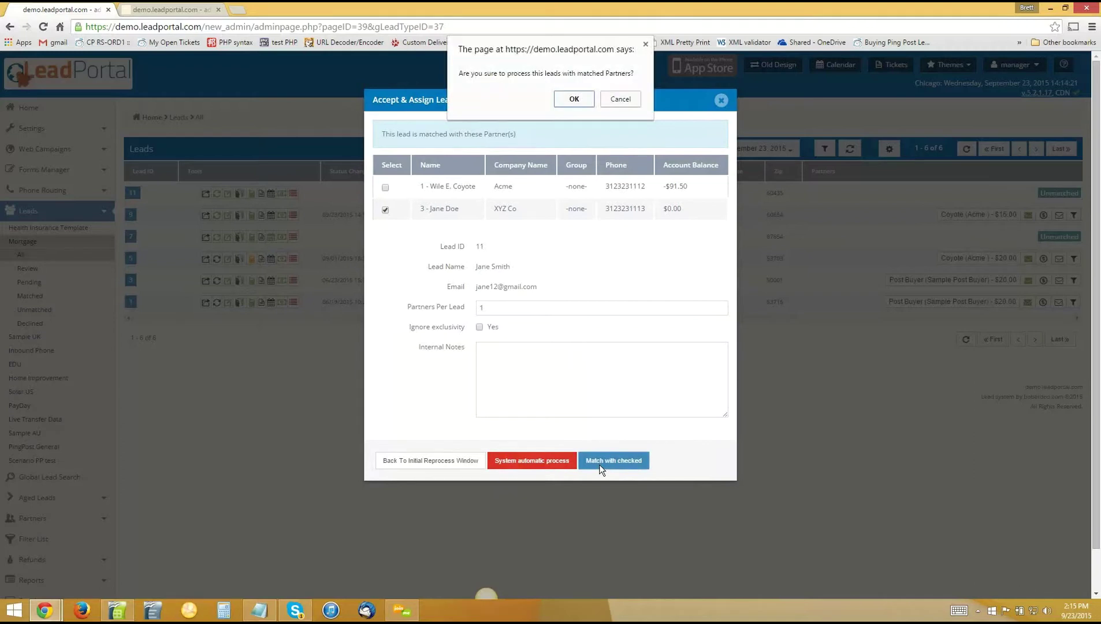
left_click(573, 100)
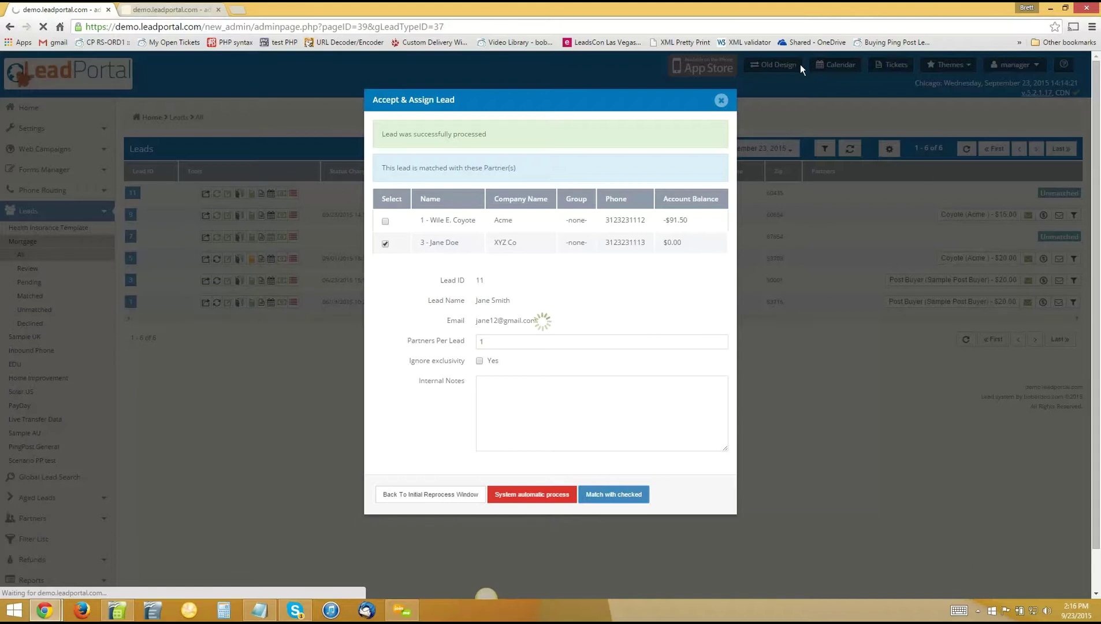
Step: Open the leads section in a third browser tab and return to XYZ Co's billing information
left_click(138, 8)
right_click(33, 219)
left_click(47, 227)
left_click(278, 8)
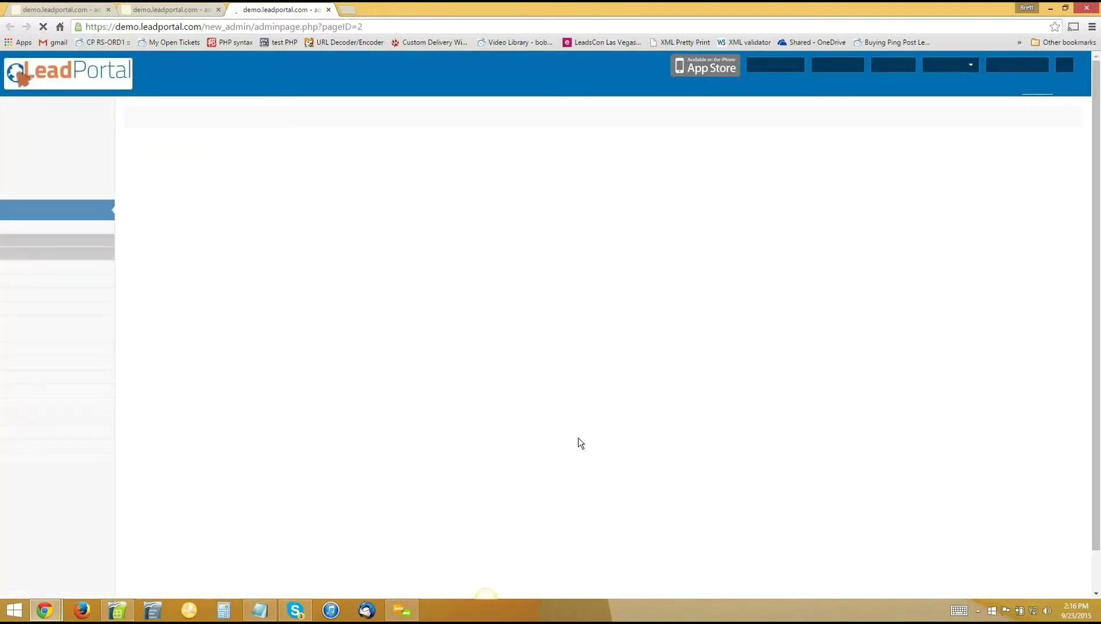
left_click(179, 8)
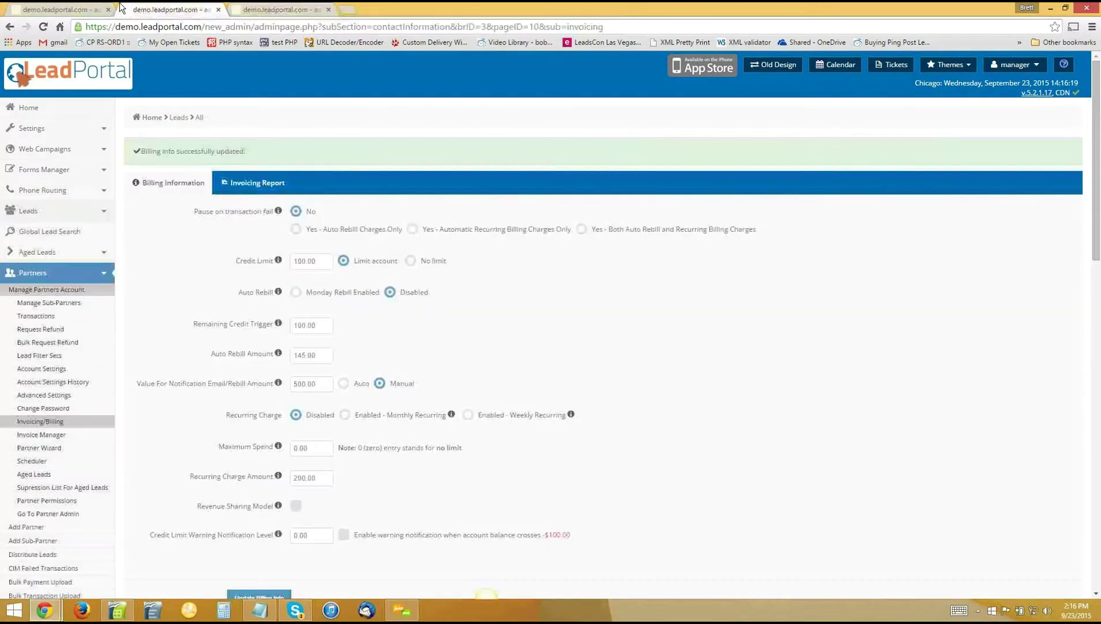
Step: Start a bulk reprocess of the Mortgage leads and select Acme and XYZ Co together with their mortgage filter sets
left_click(91, 8)
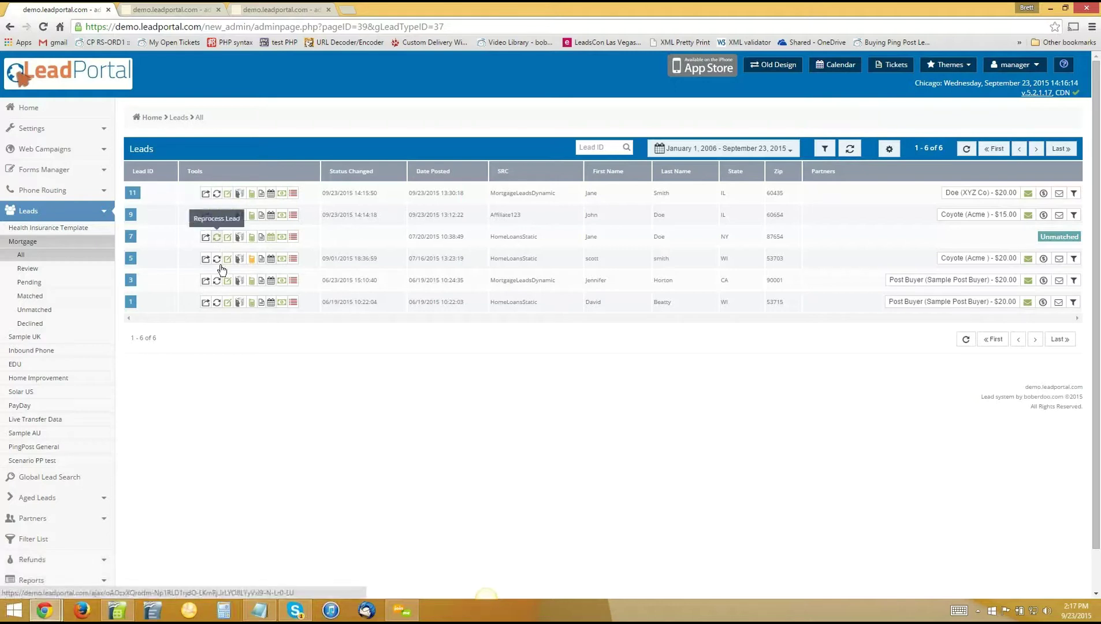
left_click(851, 151)
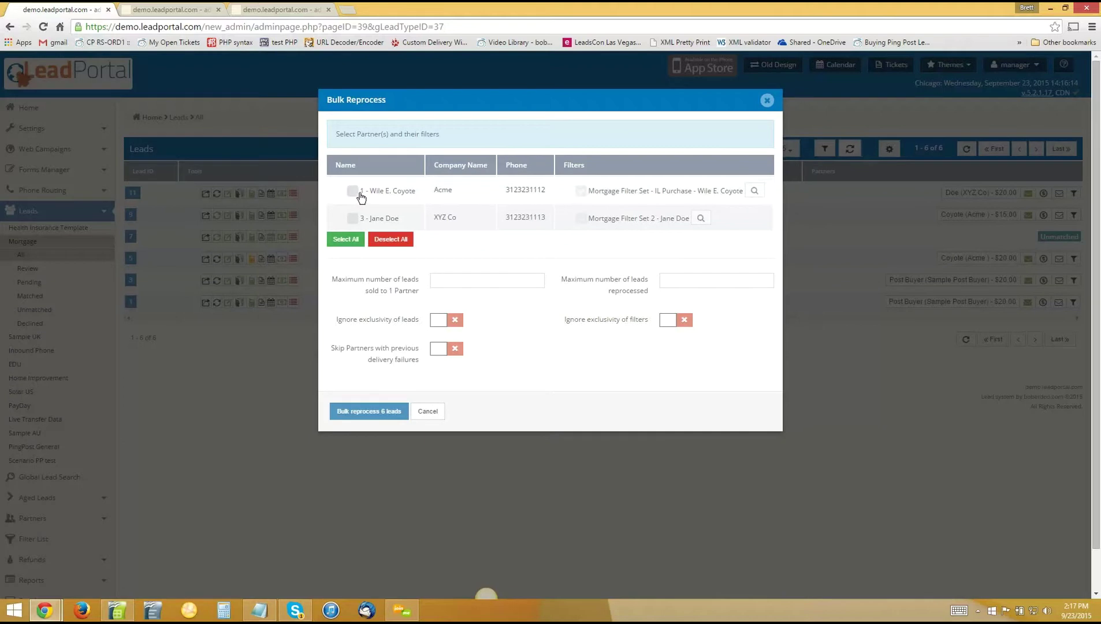
left_click(625, 197)
left_click(581, 191)
left_click(352, 191)
left_click(344, 238)
left_click(579, 192)
left_click(579, 191)
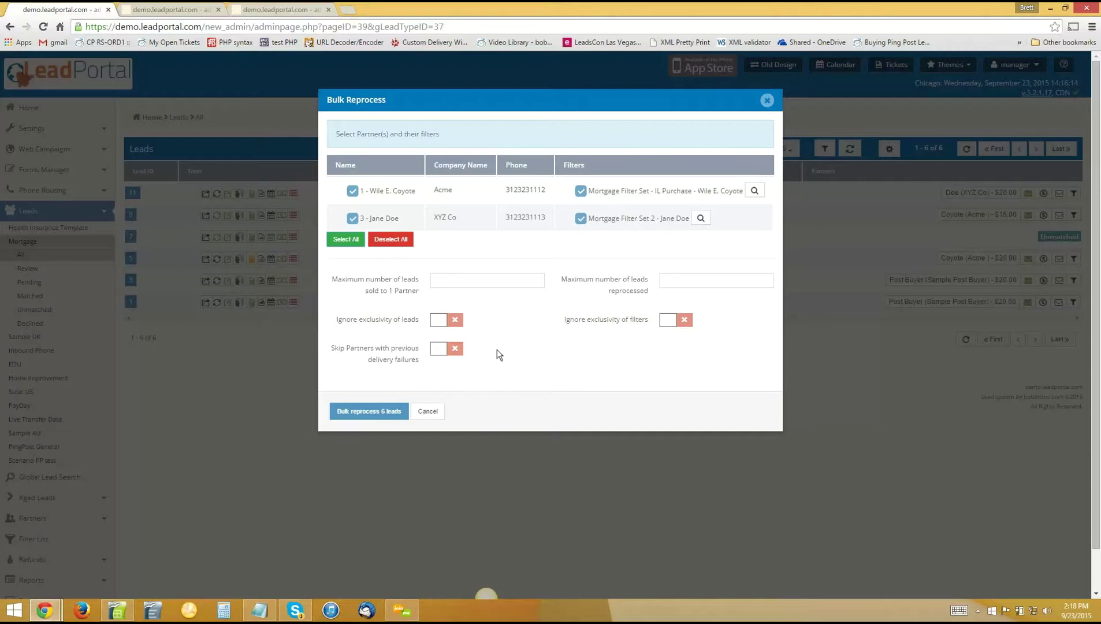
Step: Run the bulk reprocess on the 6 leads and close the dialog
left_click(353, 414)
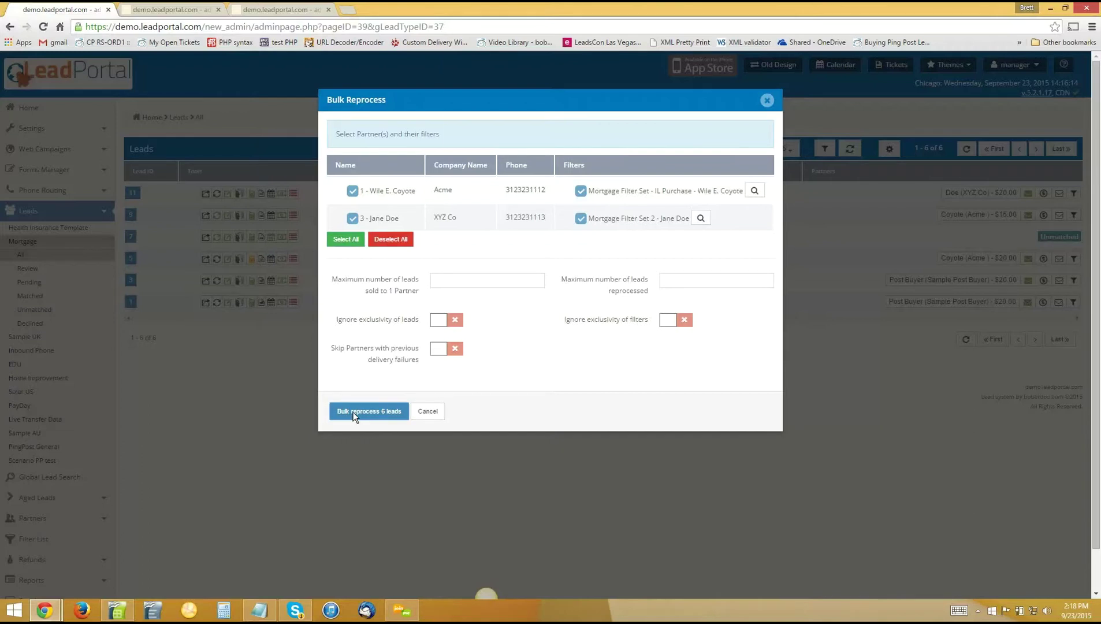
left_click(573, 99)
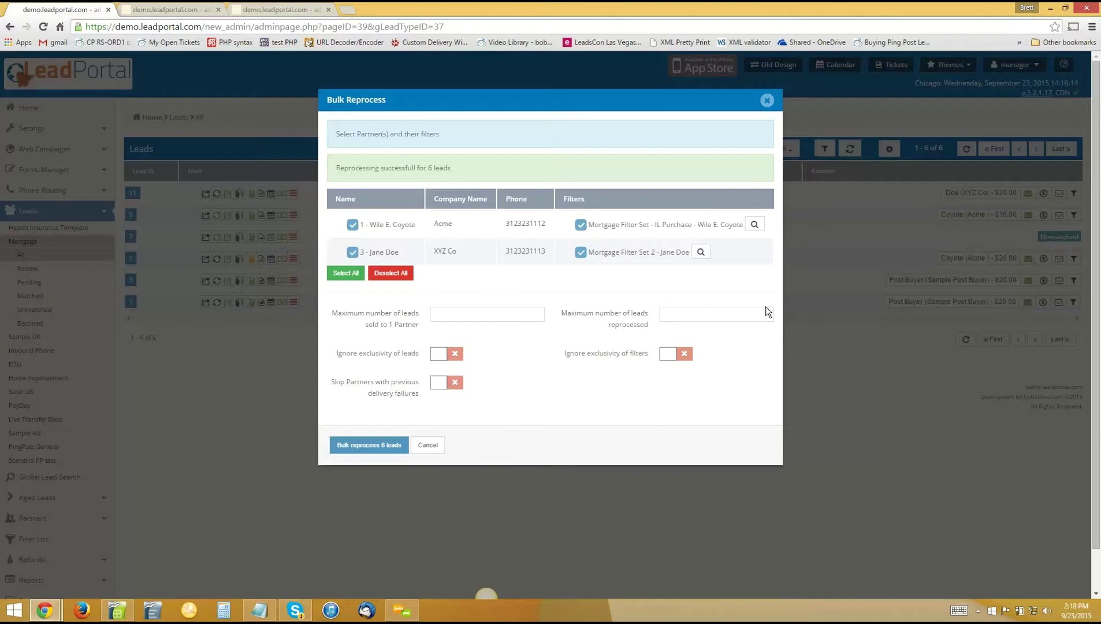
left_click(767, 101)
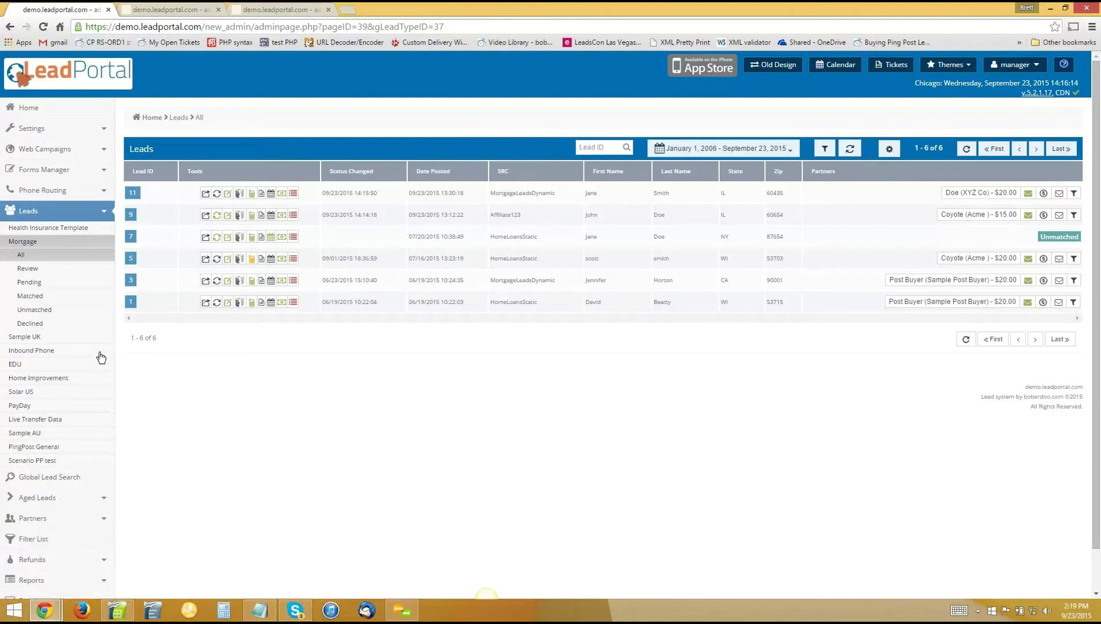
Step: Open the Solar US leads, try to reprocess and assign the unmatched AZ lead, and close the reprocess dialog
left_click(28, 391)
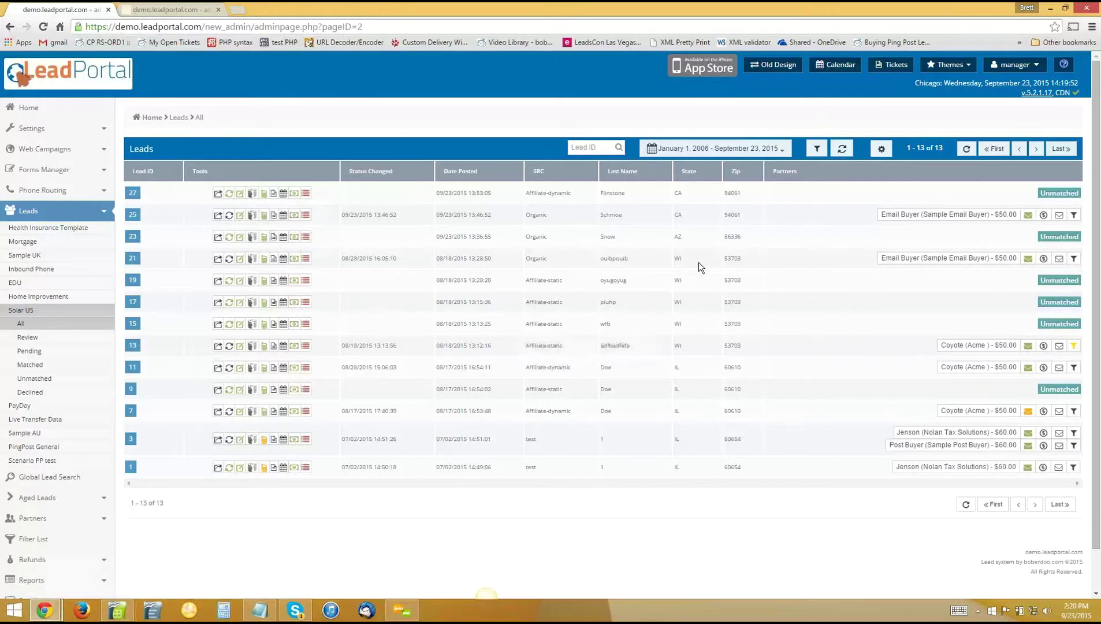
left_click(230, 238)
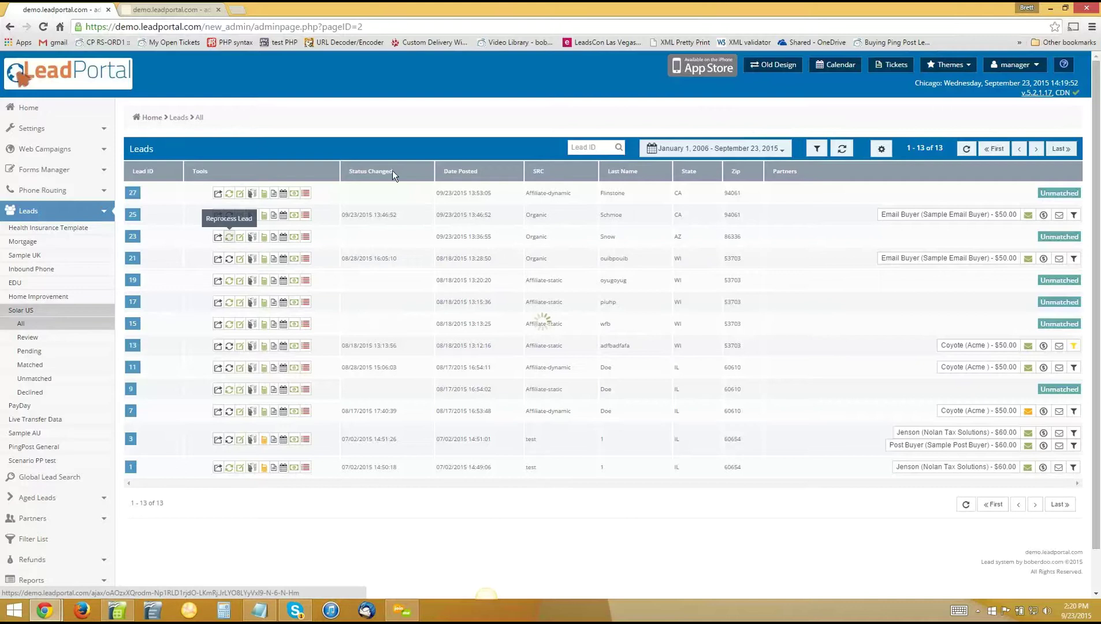
left_click(539, 256)
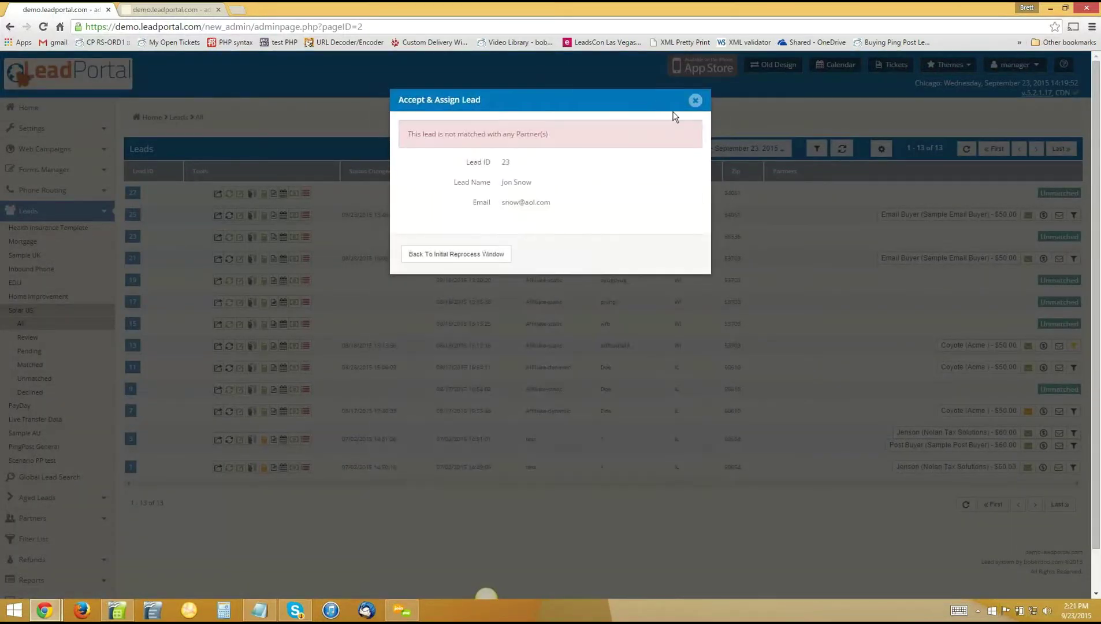
left_click(694, 102)
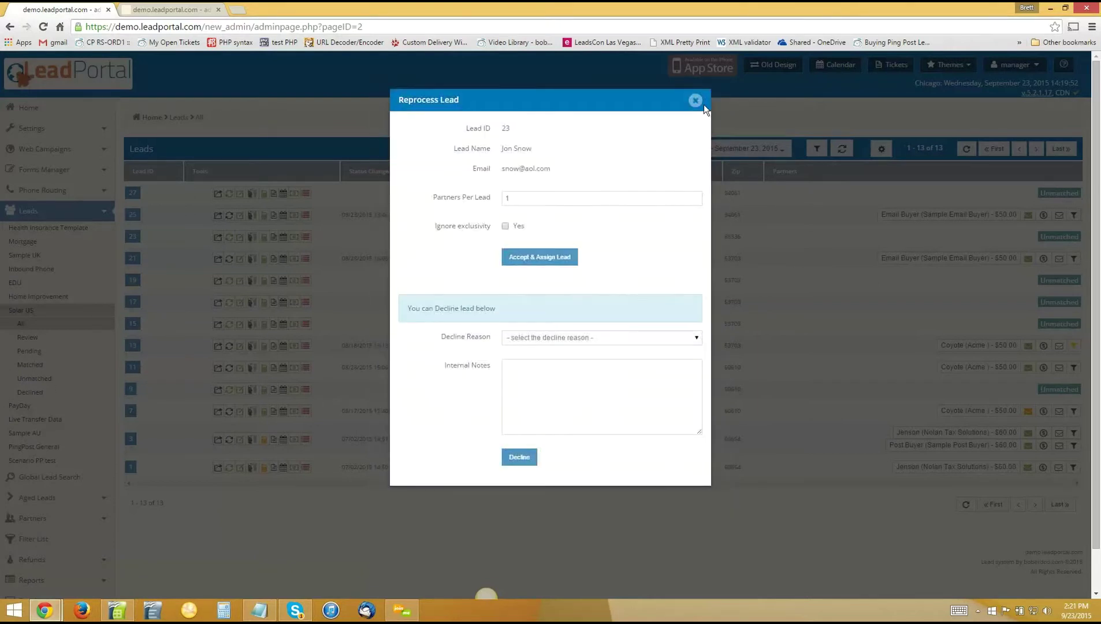
left_click(694, 102)
Step: In the second browser tab, go to the partners list and open Sample Email Buyer's Solar US Filter Set for editing
left_click(173, 10)
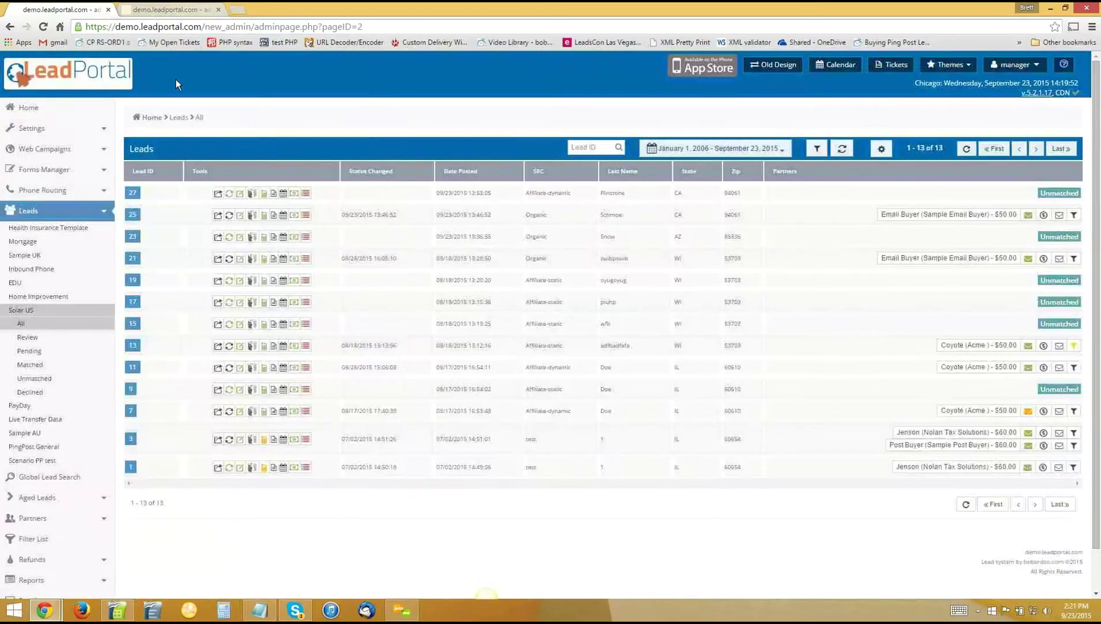
scroll(39, 502, "down", 1)
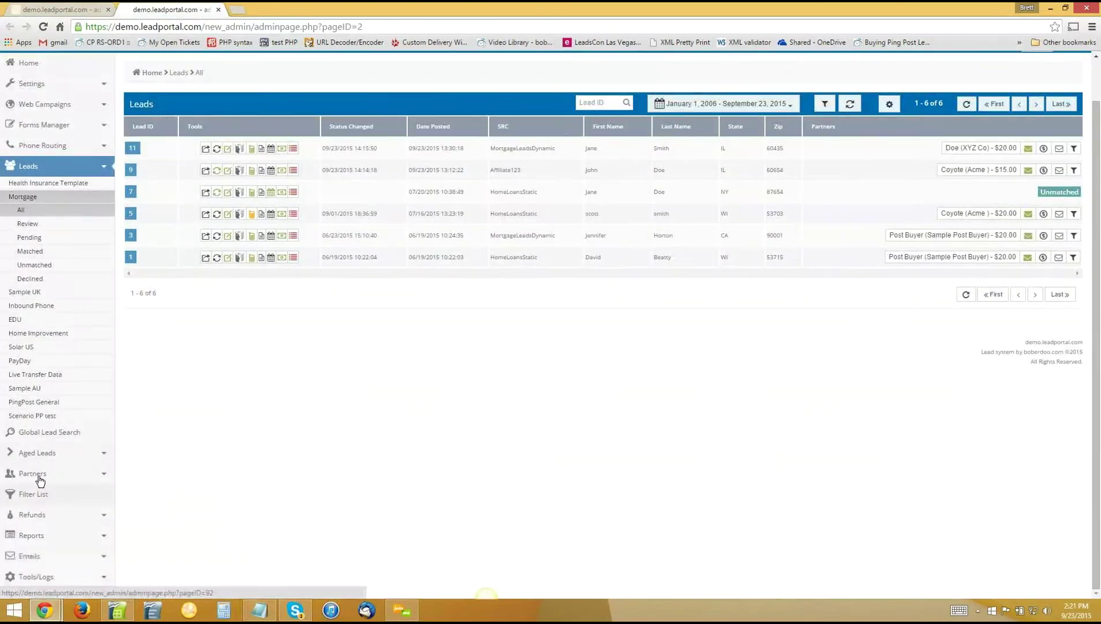
left_click(32, 473)
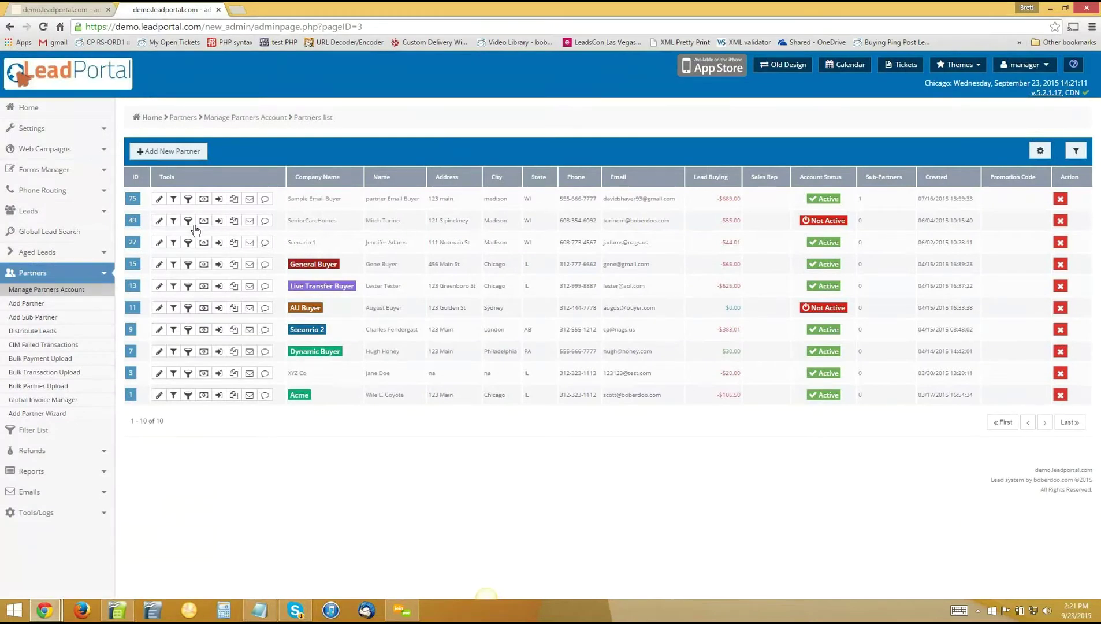
left_click(159, 220)
left_click(173, 198)
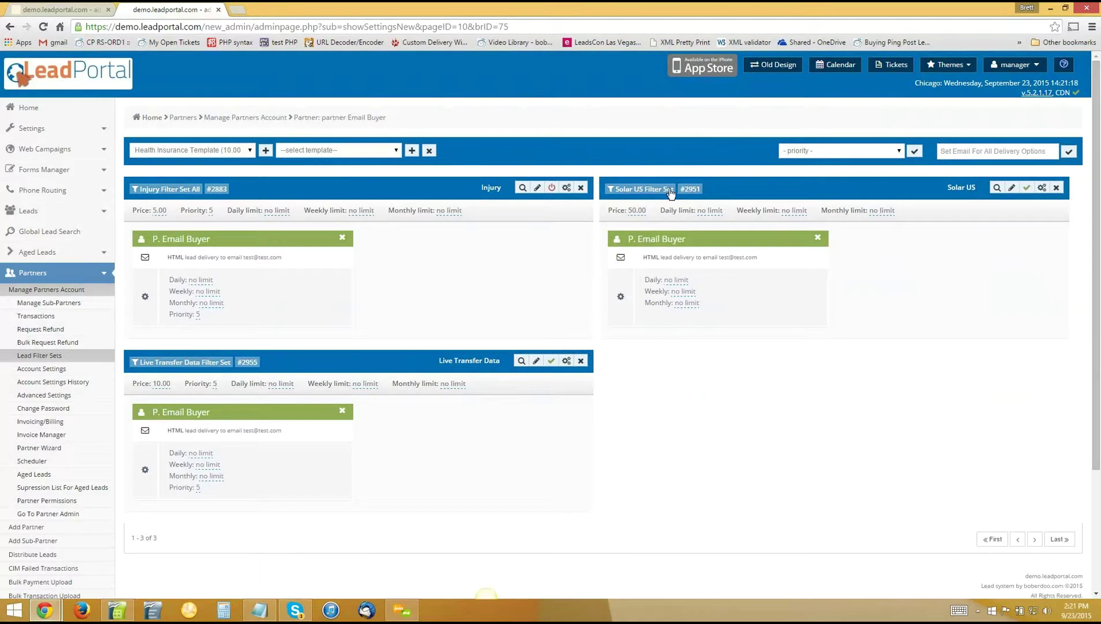
left_click(647, 192)
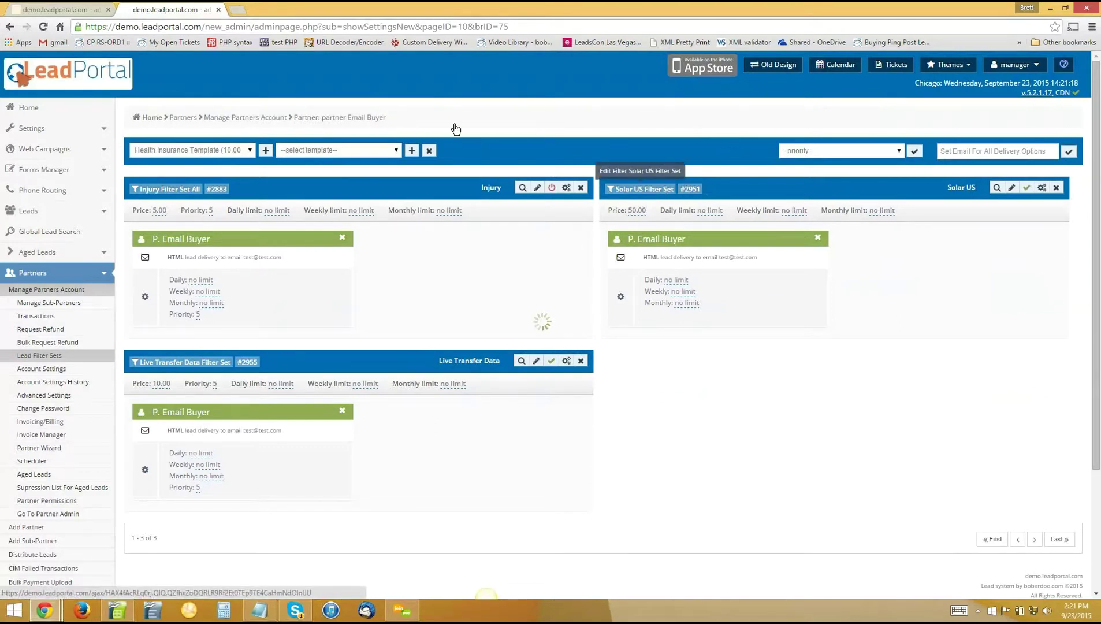
left_click(635, 188)
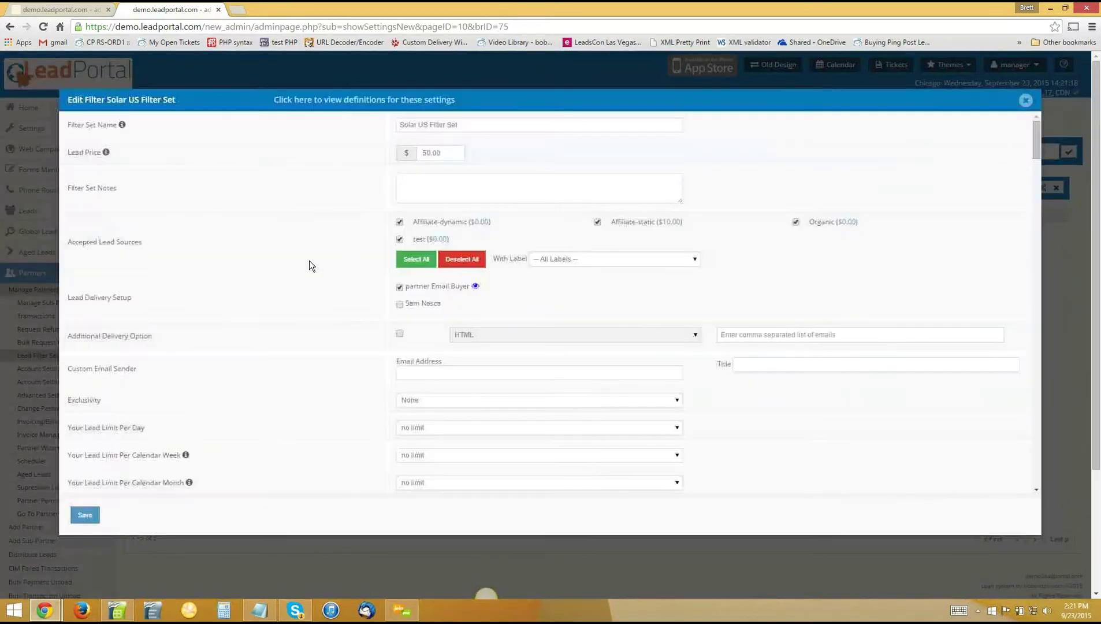
Step: Compare the filter set's accepted states and zip settings with the unmatched AZ lead's location, and close the filter set
scroll(310, 260, "down", 2)
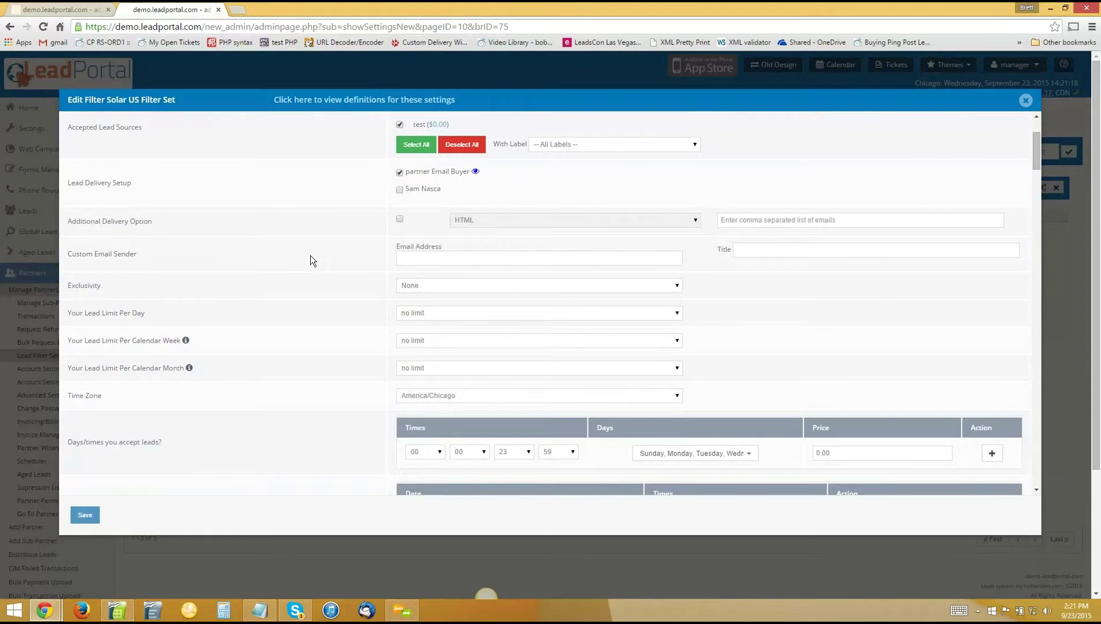
scroll(311, 258, "down", 4)
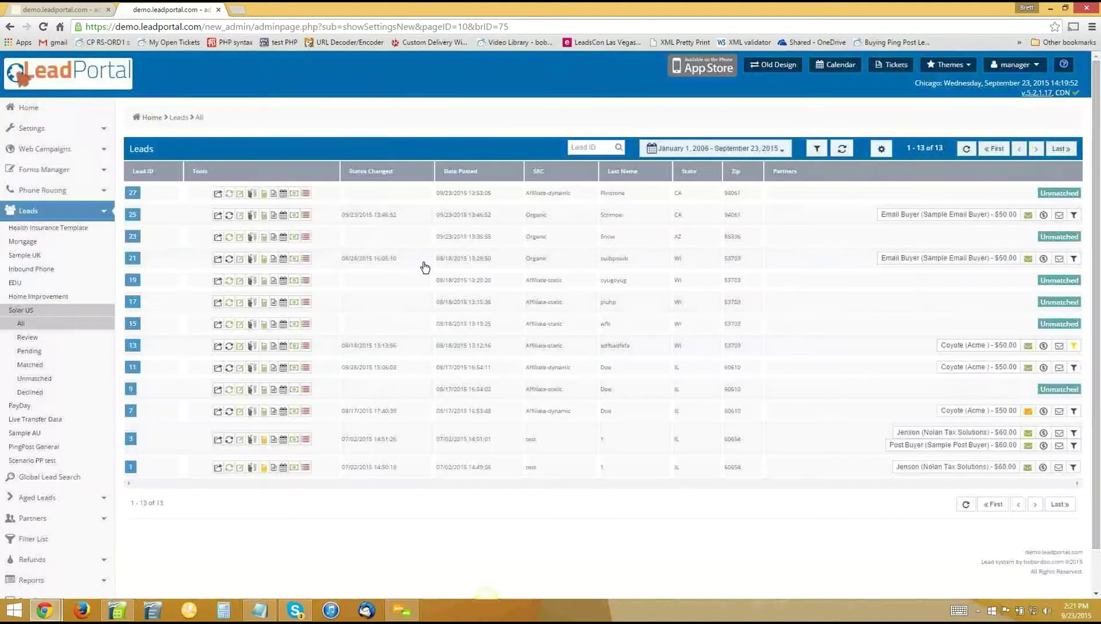
key("ctrl+1")
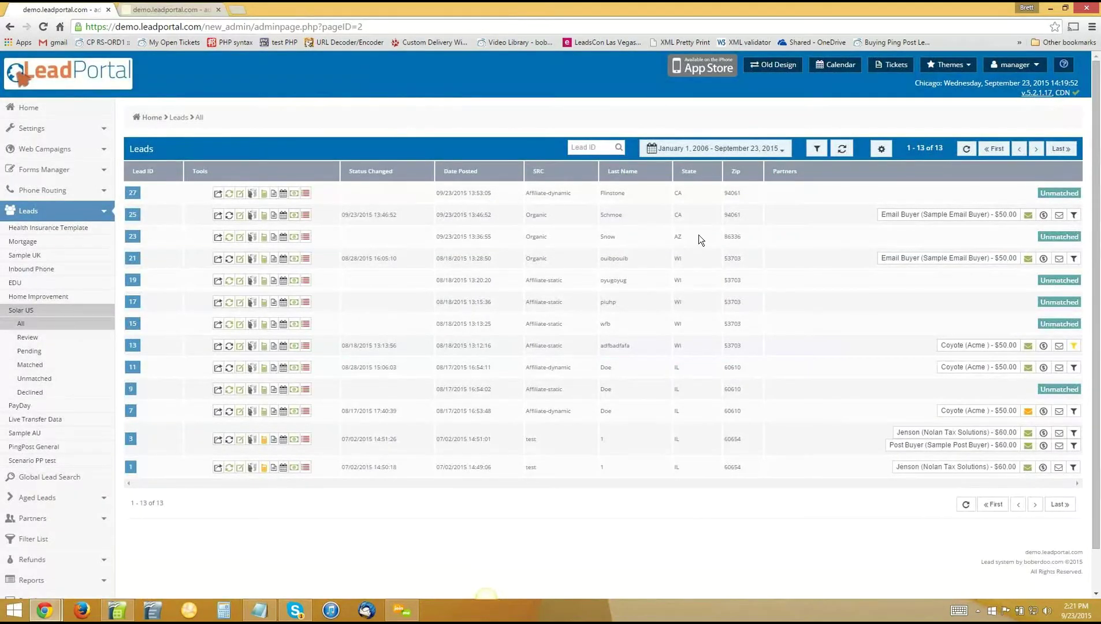
double_click(733, 236)
left_click(183, 14)
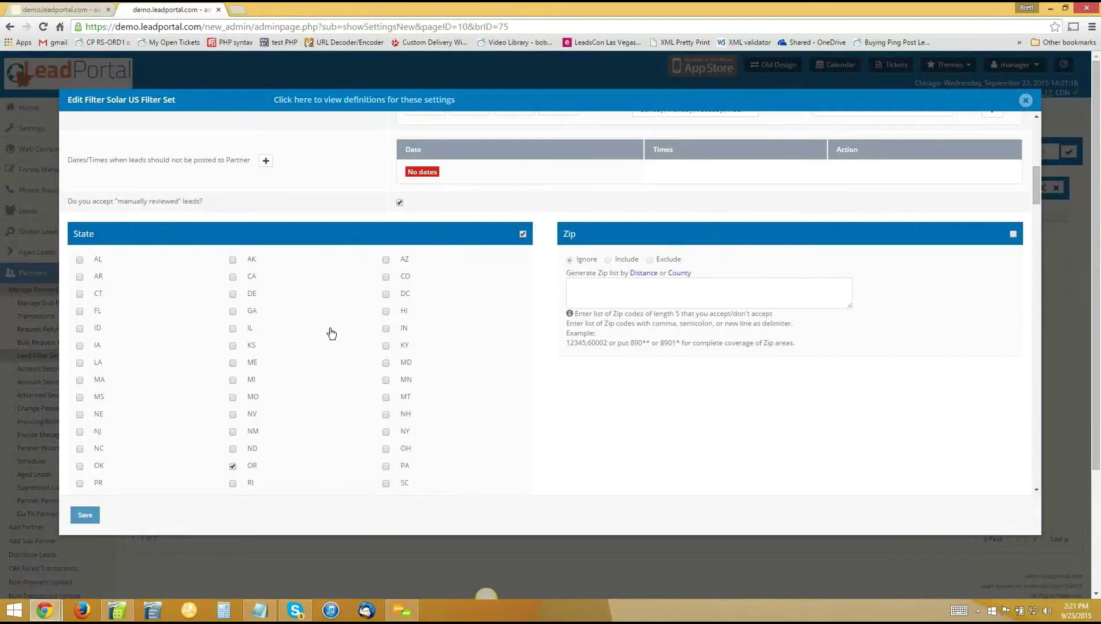
scroll(312, 220, "down", 2)
scroll(680, 206, "up", 2)
left_click(1025, 101)
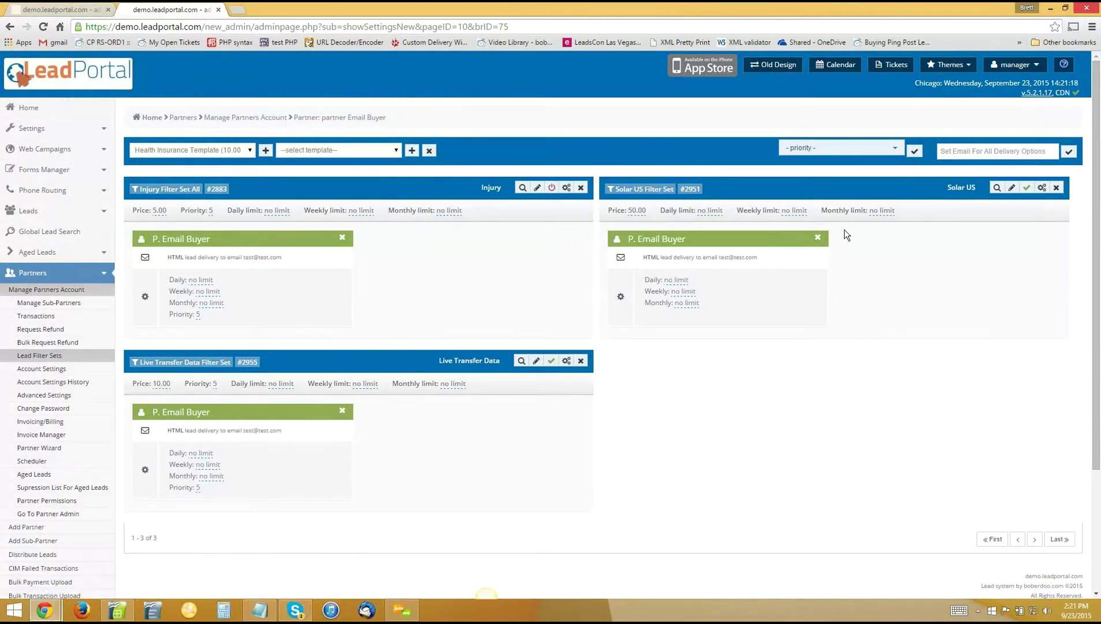
Step: Check the state of the unmatched Affiliate-dynamic lead in the Solar US list and return to the partner's filter sets
left_click(51, 8)
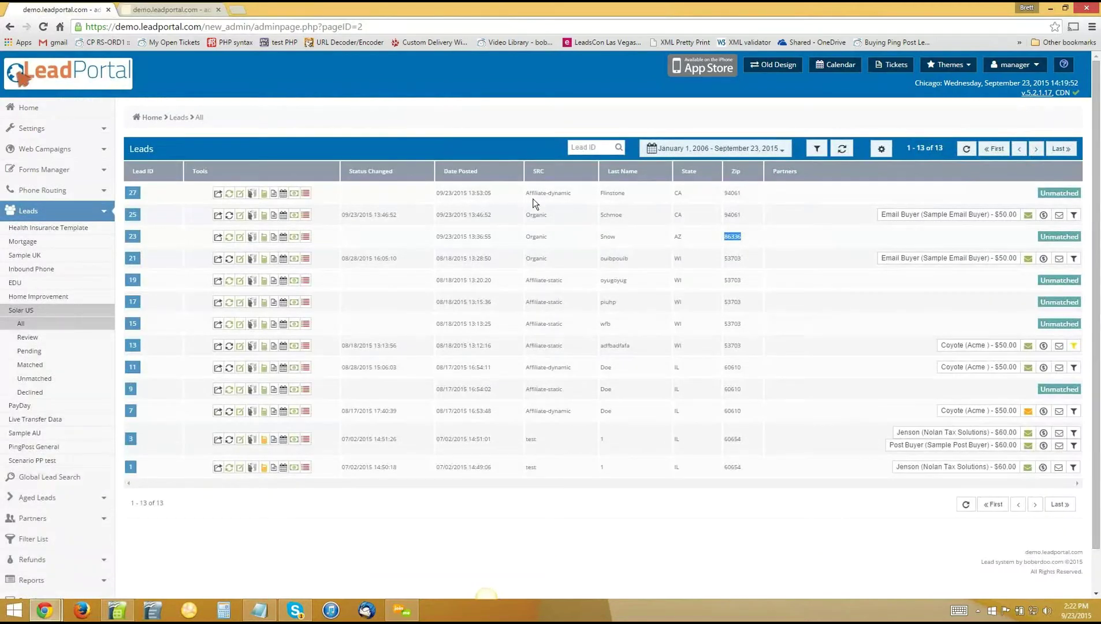
left_click(694, 198)
double_click(677, 194)
left_click(432, 74)
left_click(173, 9)
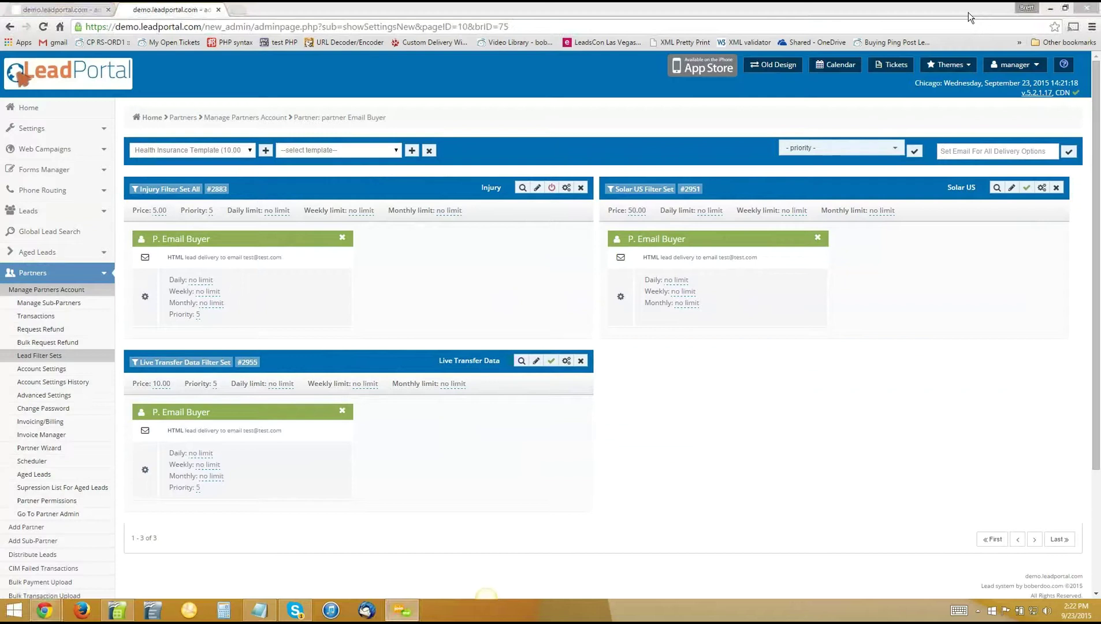
Step: Switch to the lead filter sets of Dynamic Buyer, partner ID 7, and open Solar US Filter Set 2 for editing
left_click(521, 25)
key("Delete")
key("Delete")
type("7")
key("Return")
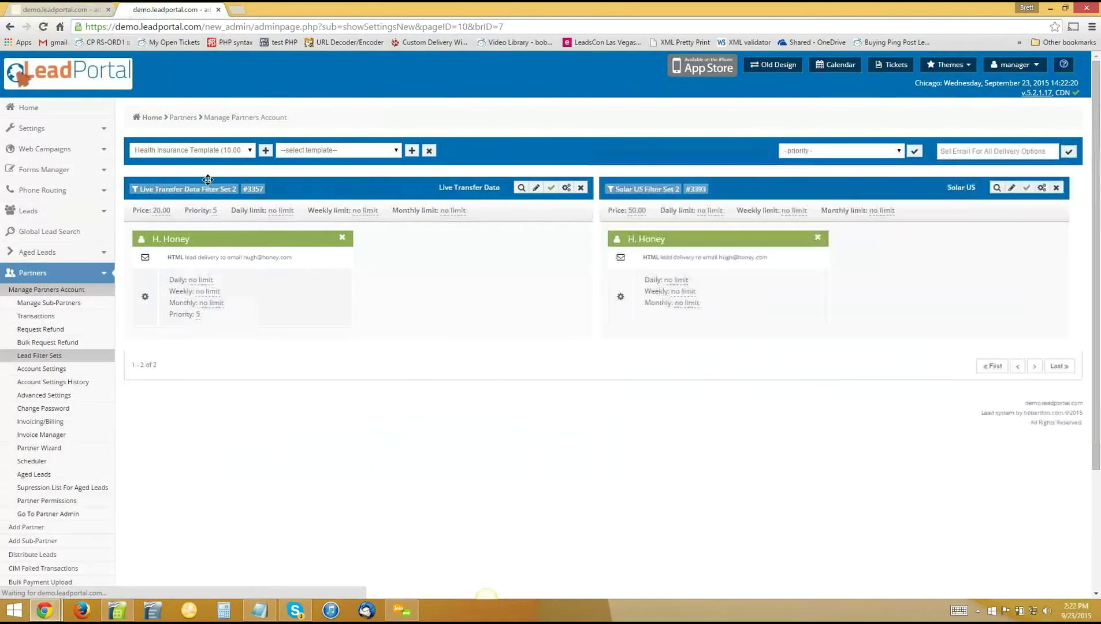
left_click(640, 191)
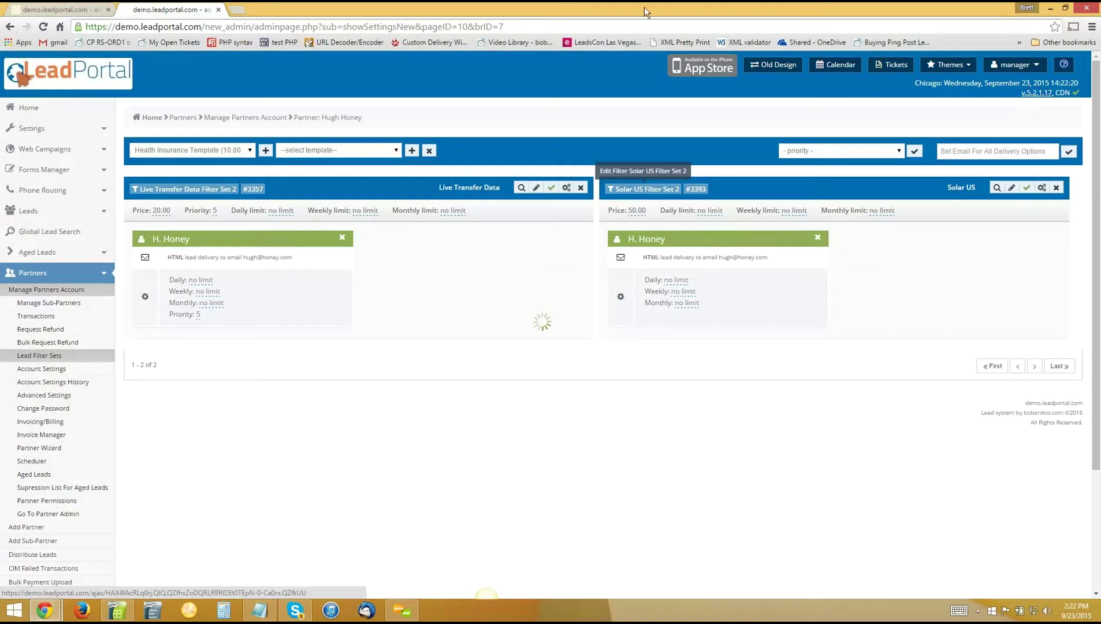
Step: Examine Solar US Filter Set 2's accepted states, zip codes and schedule for a mismatch with unmatched lead 27
left_click(82, 9)
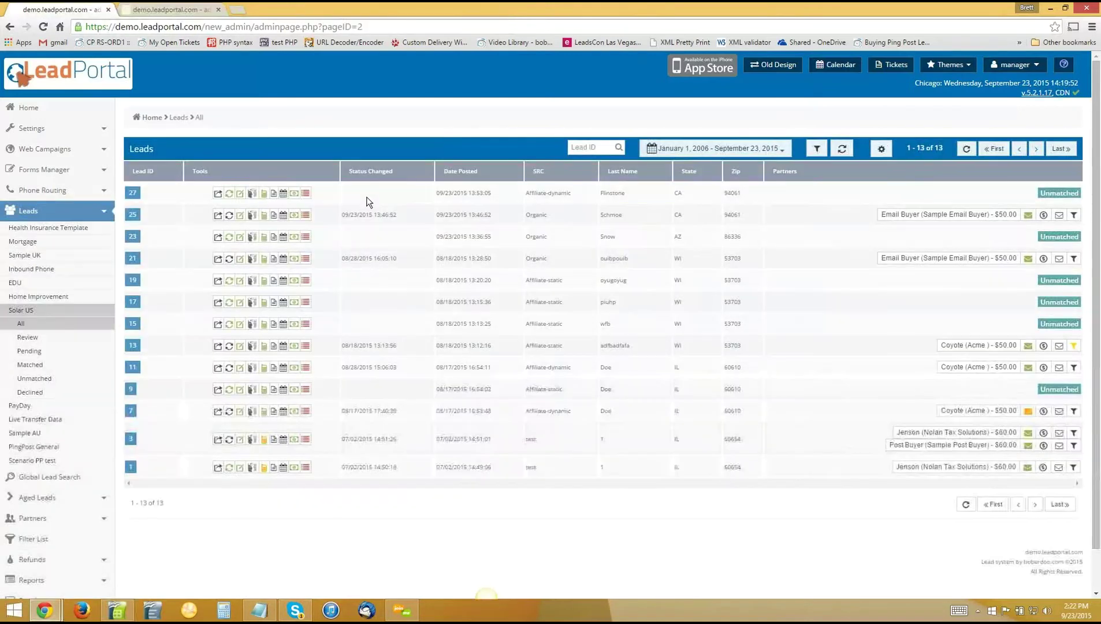
left_click(146, 9)
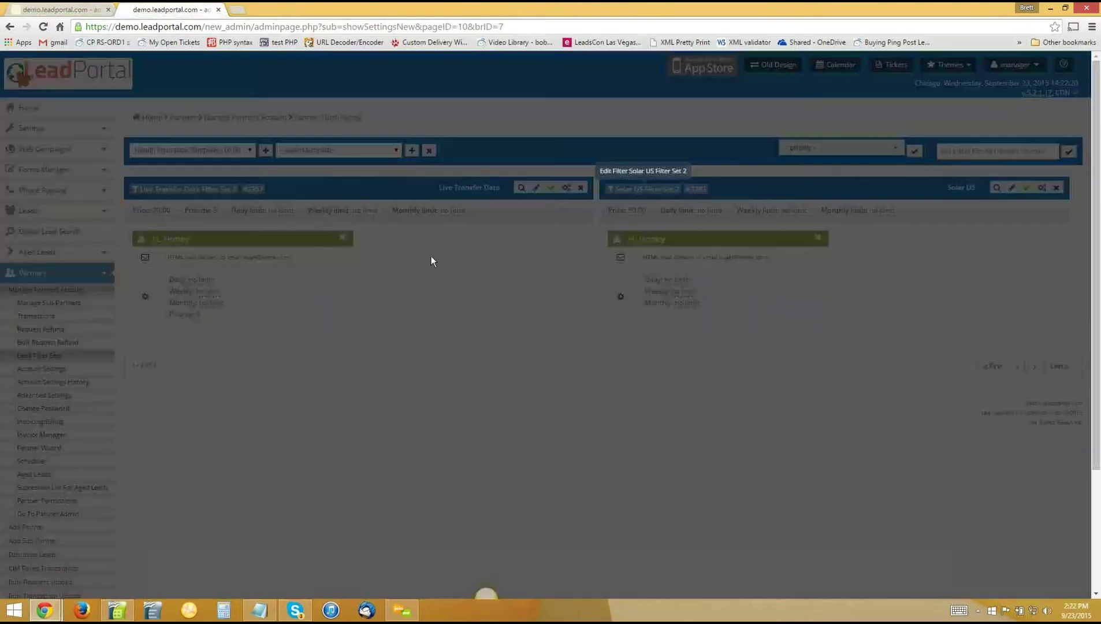
scroll(365, 294, "down", 10)
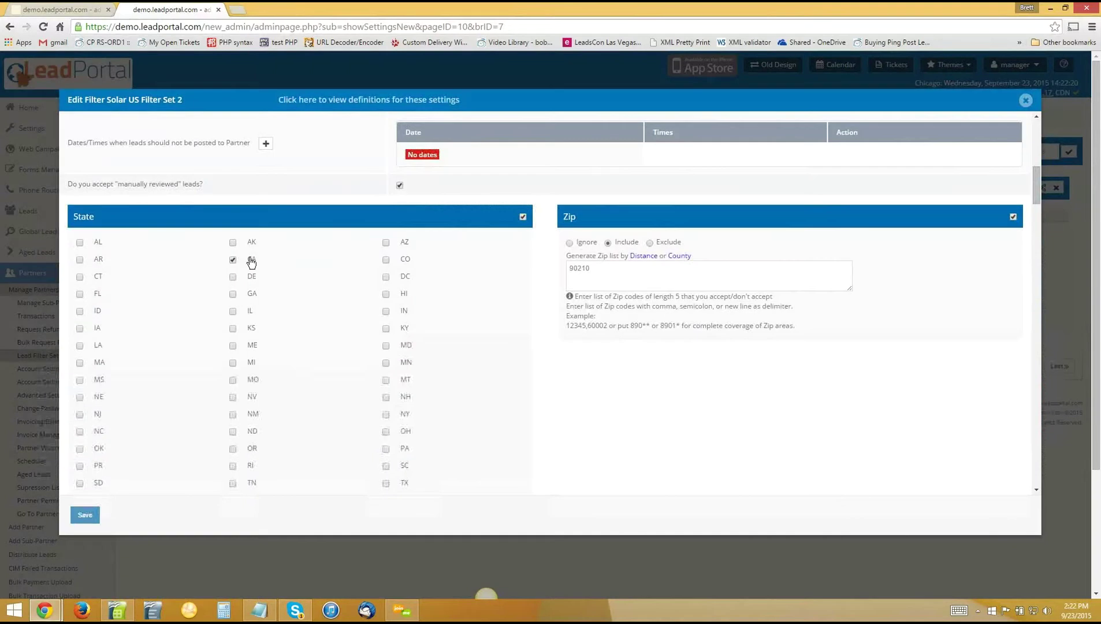
scroll(330, 280, "up", 2)
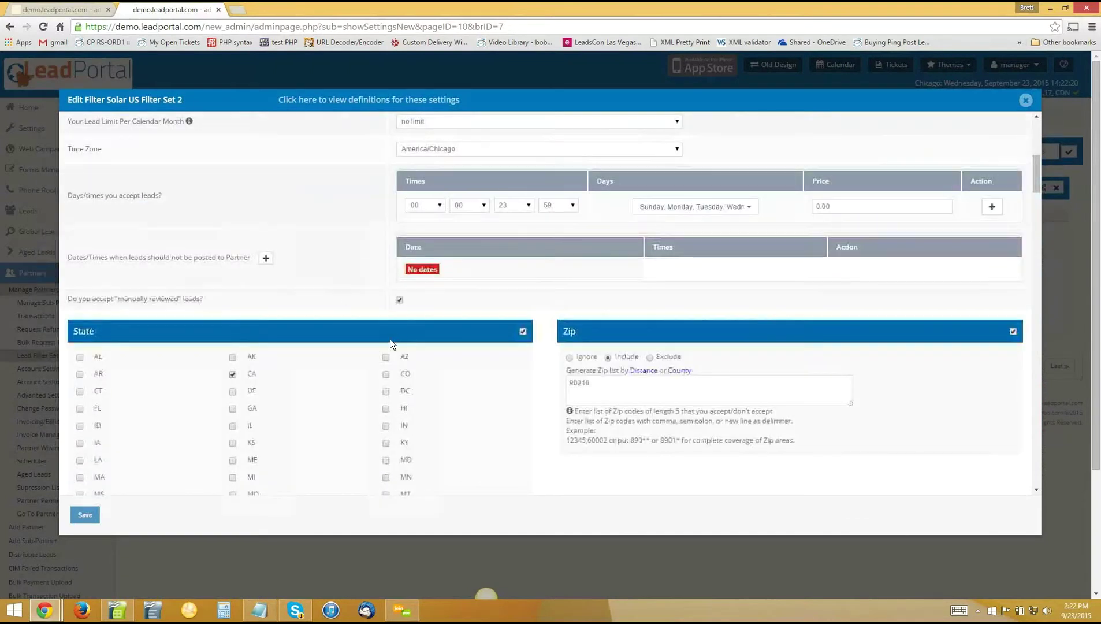
scroll(381, 345, "down", 2)
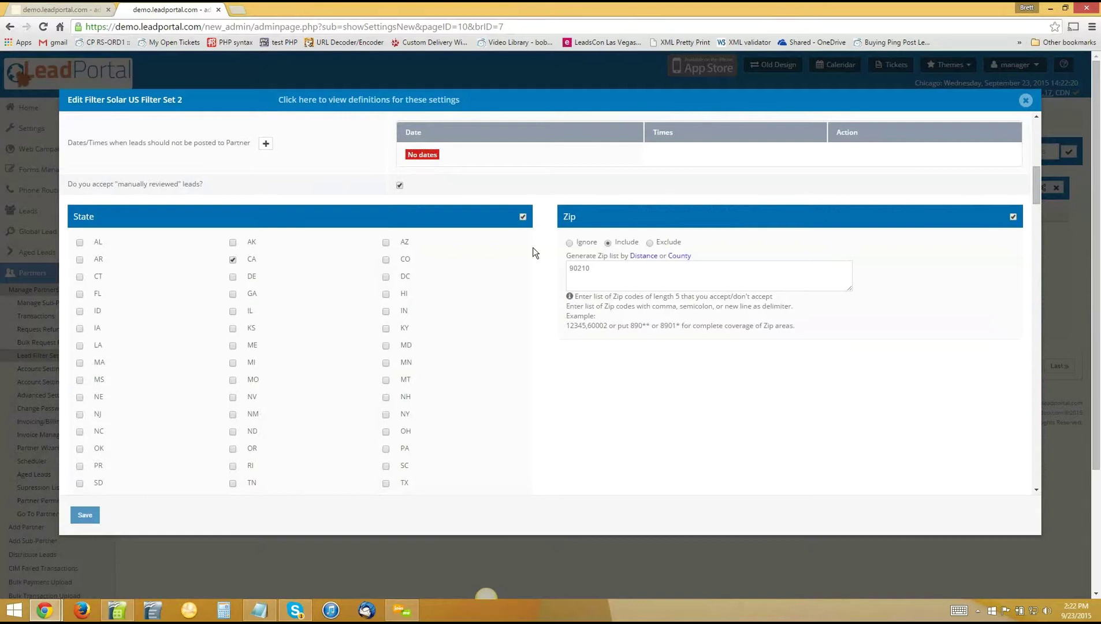
scroll(597, 280, "down", 3)
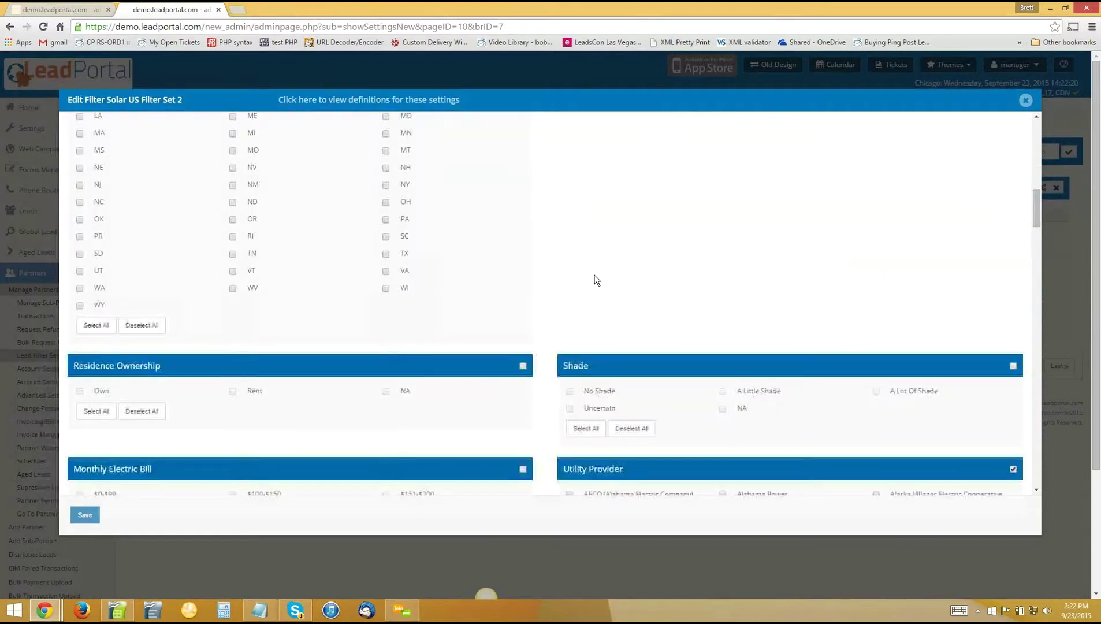
scroll(595, 280, "down", 2)
scroll(447, 286, "up", 3)
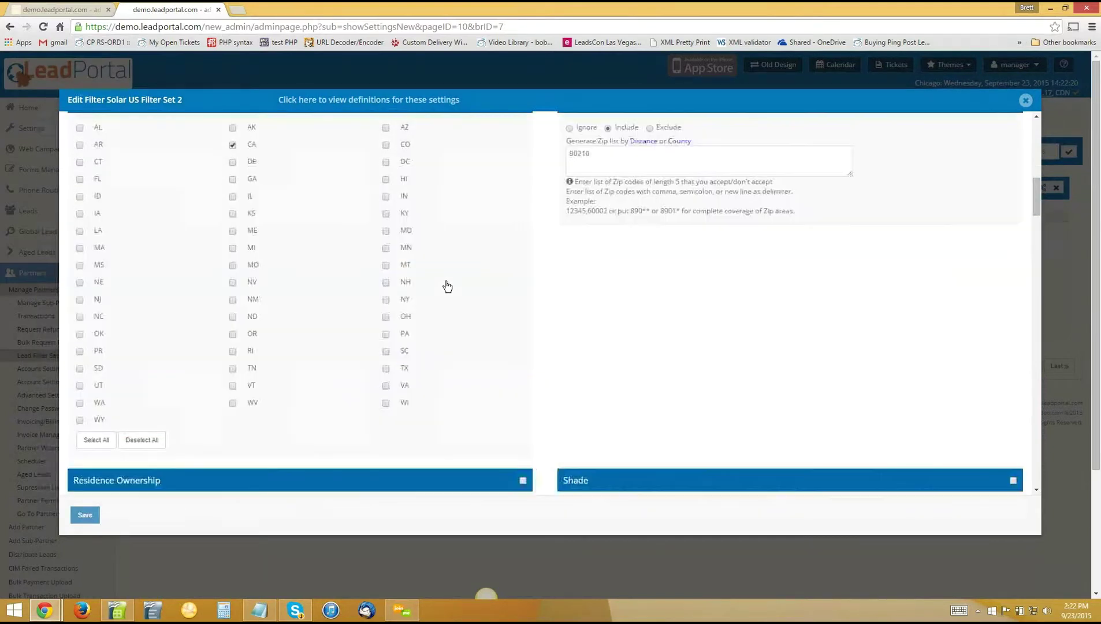
scroll(614, 327, "up", 3)
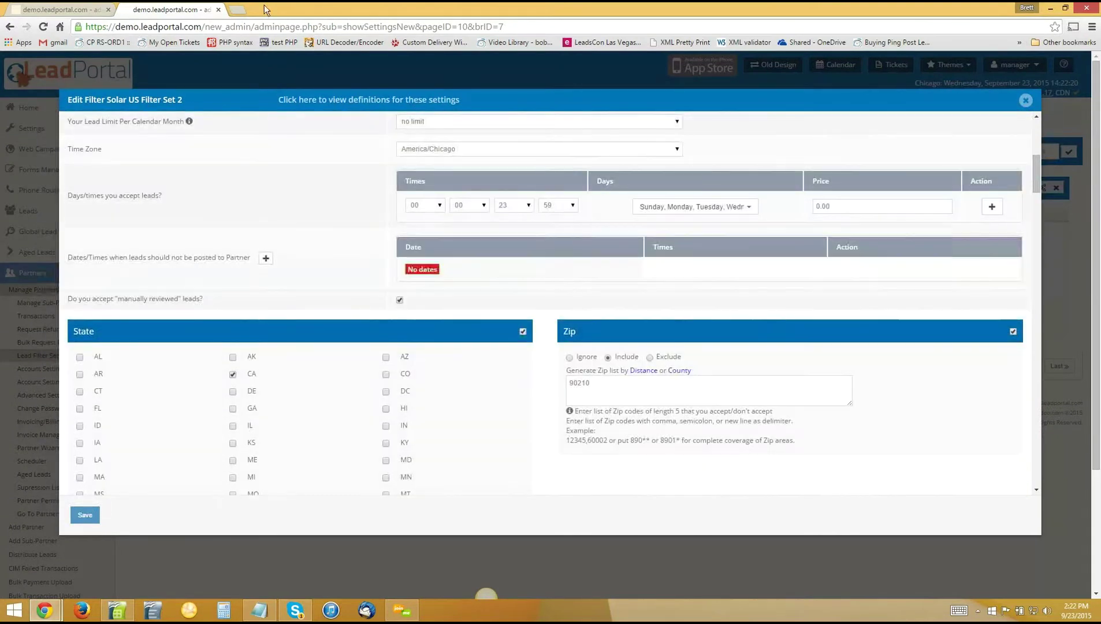
Step: Add lead 27's zip code 94061 after 90210 in the included zips of Solar US Filter Set 2 and save the filter set
left_click(58, 9)
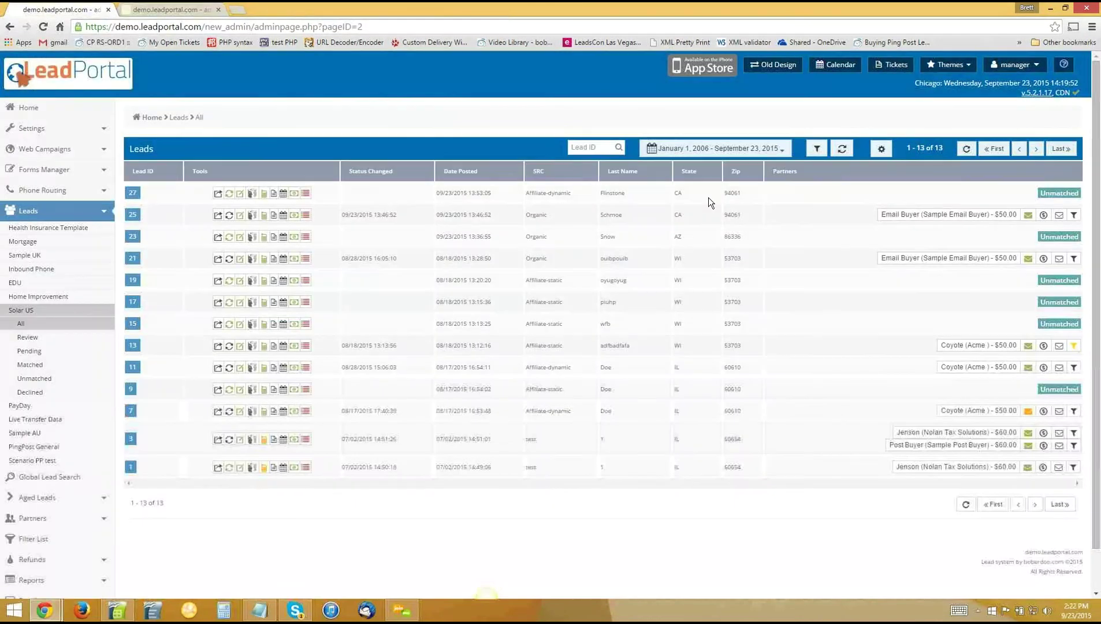
key("ctrl+Tab")
scroll(648, 298, "up", 10)
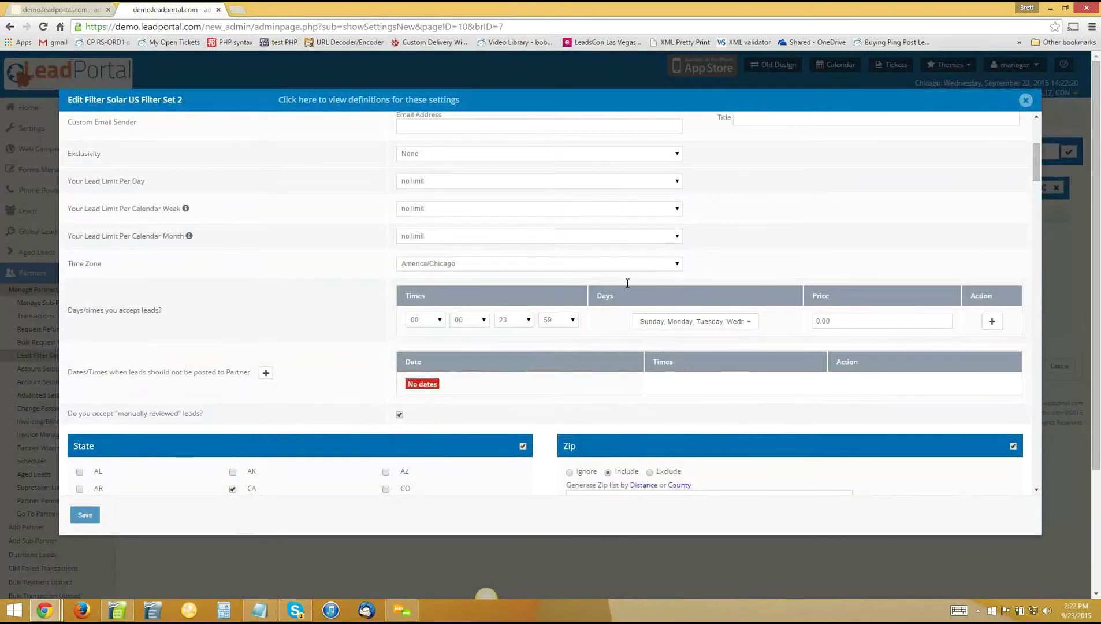
scroll(560, 282, "down", 4)
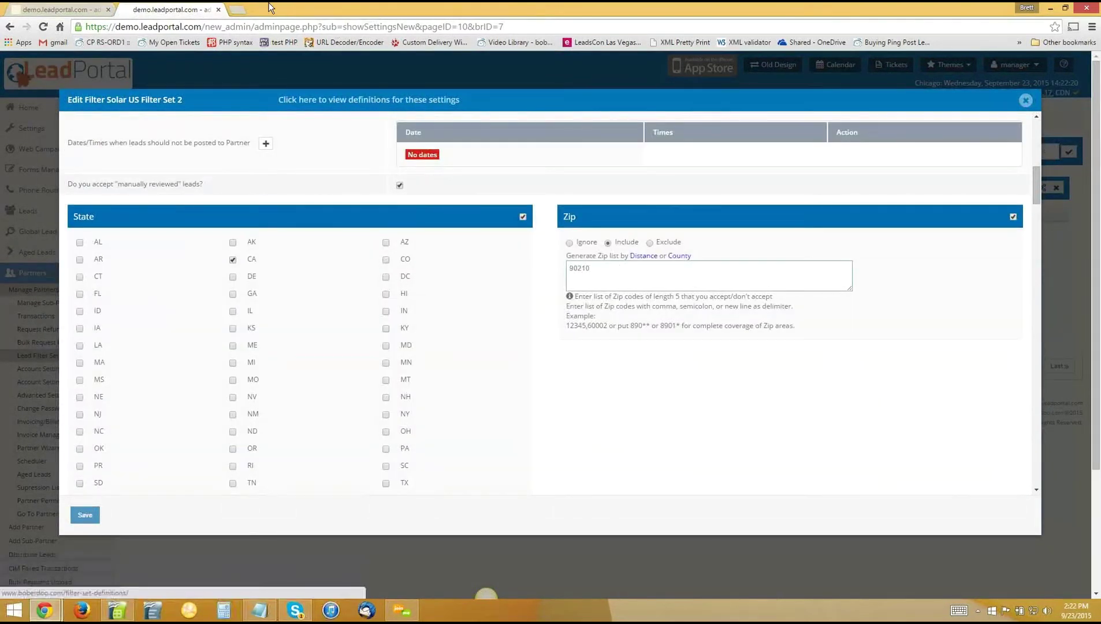
type(",")
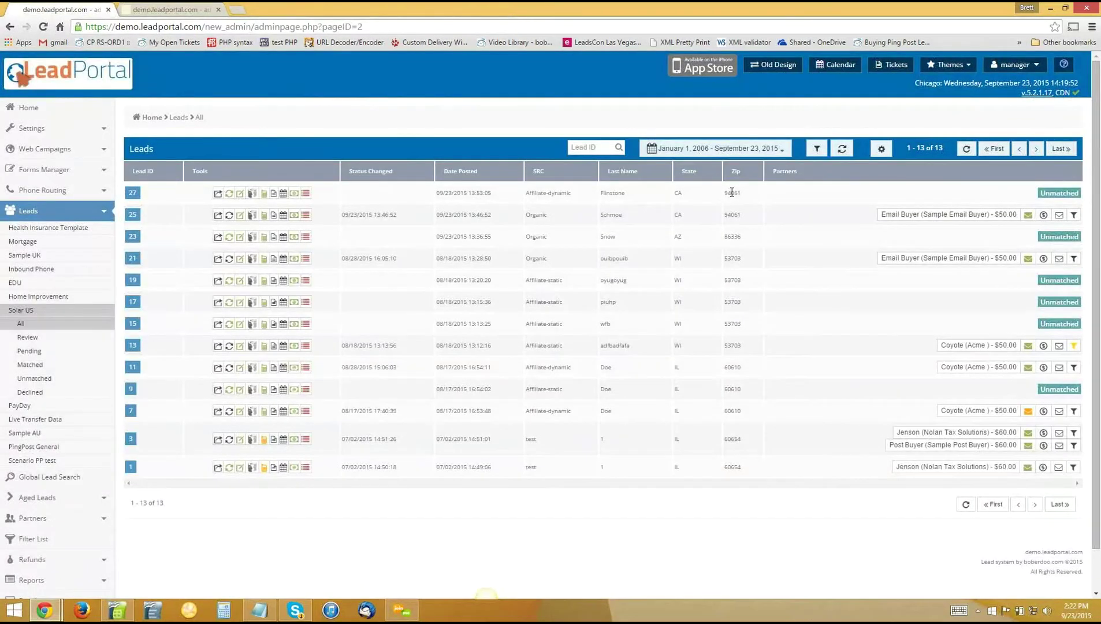
left_click(171, 10)
type("94061")
left_click(85, 514)
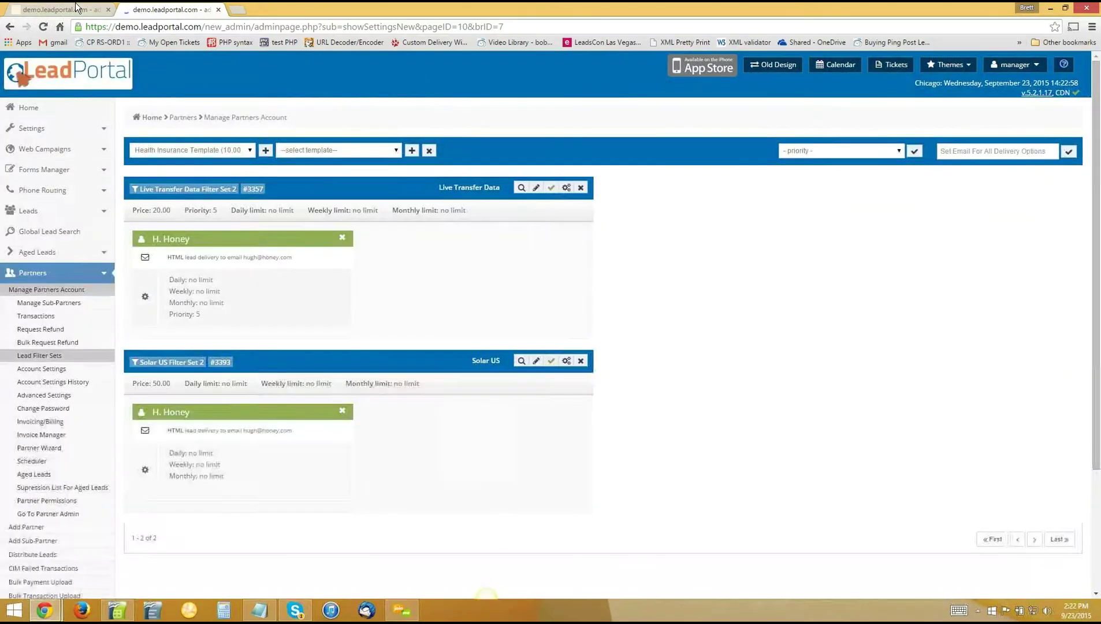
Step: Open the reprocess settings of unmatched lead 27 in the Solar US list and close them
left_click(57, 9)
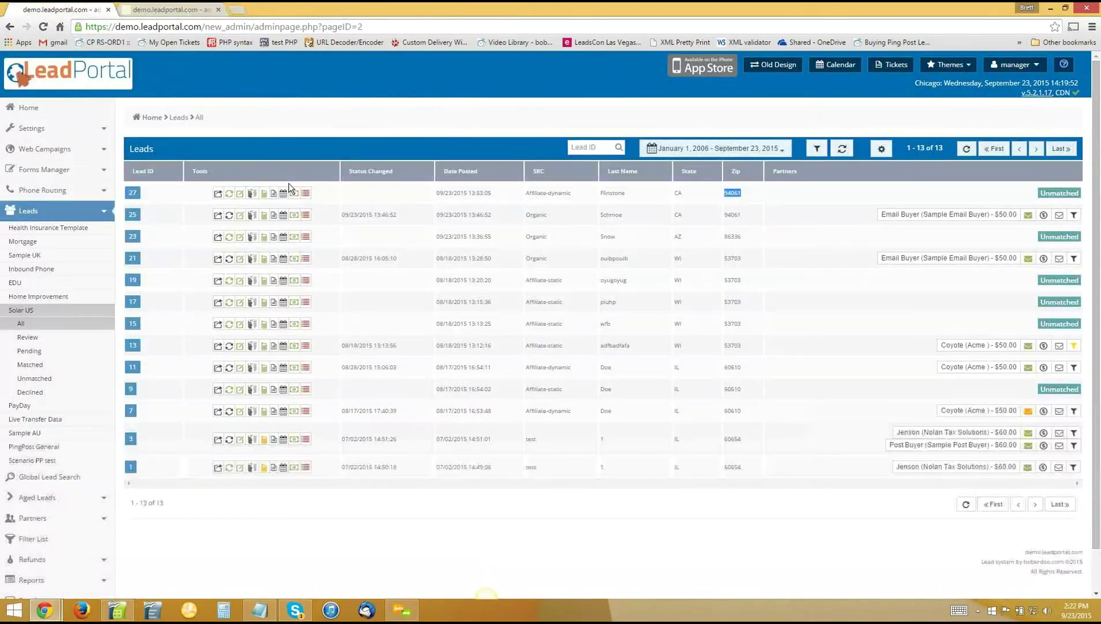
left_click(229, 194)
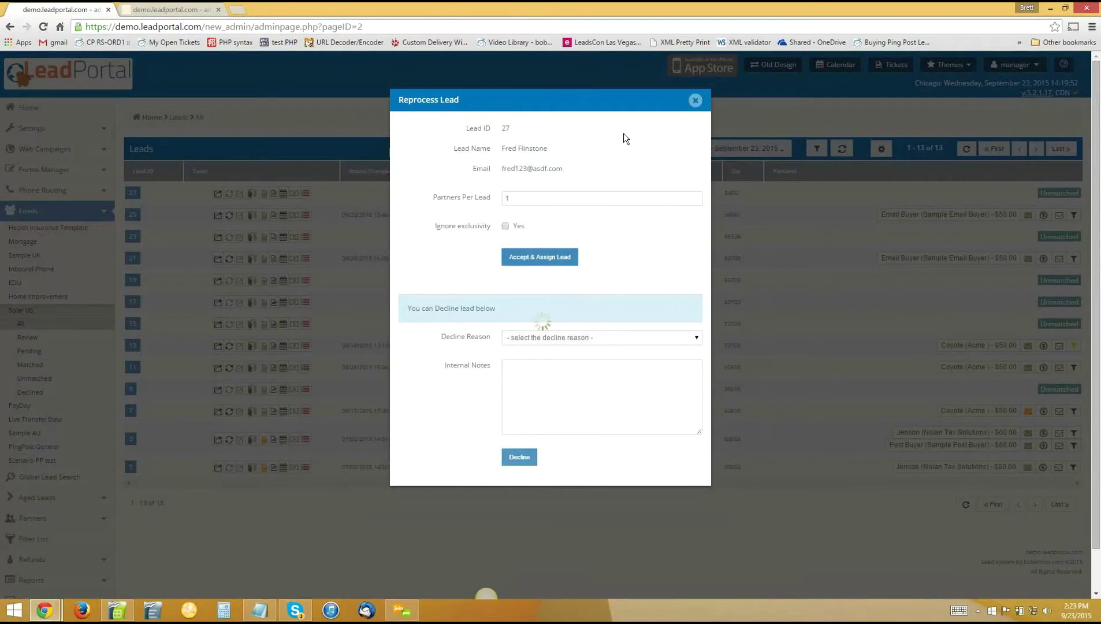
left_click(695, 100)
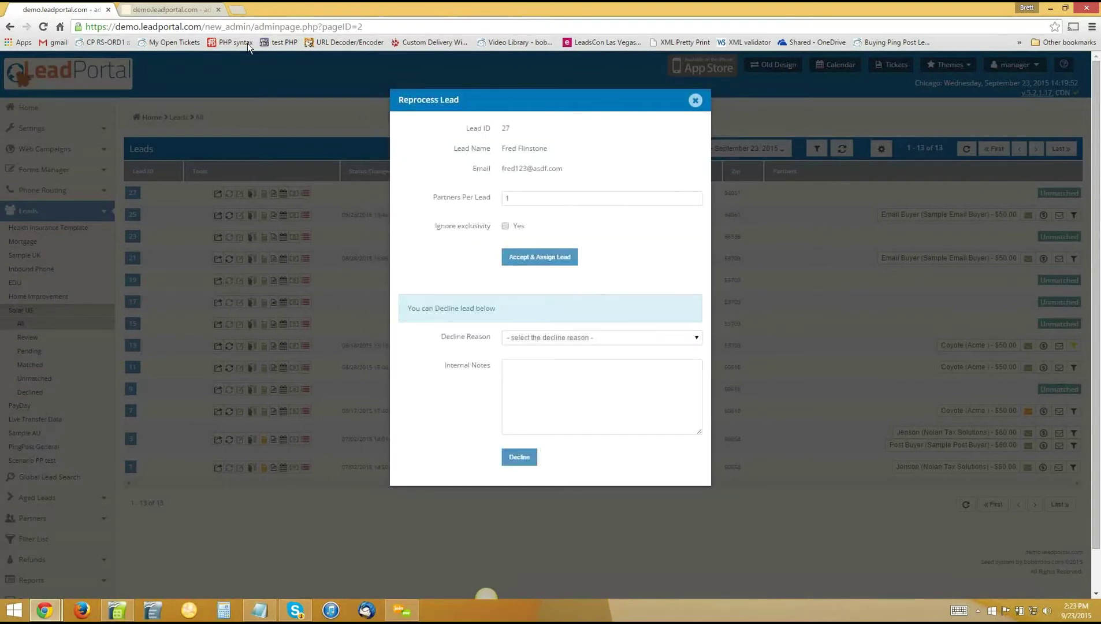
Step: Reopen Solar US Filter Set 2 of the partner and examine its remaining criteria, including the accepted utility providers
left_click(161, 7)
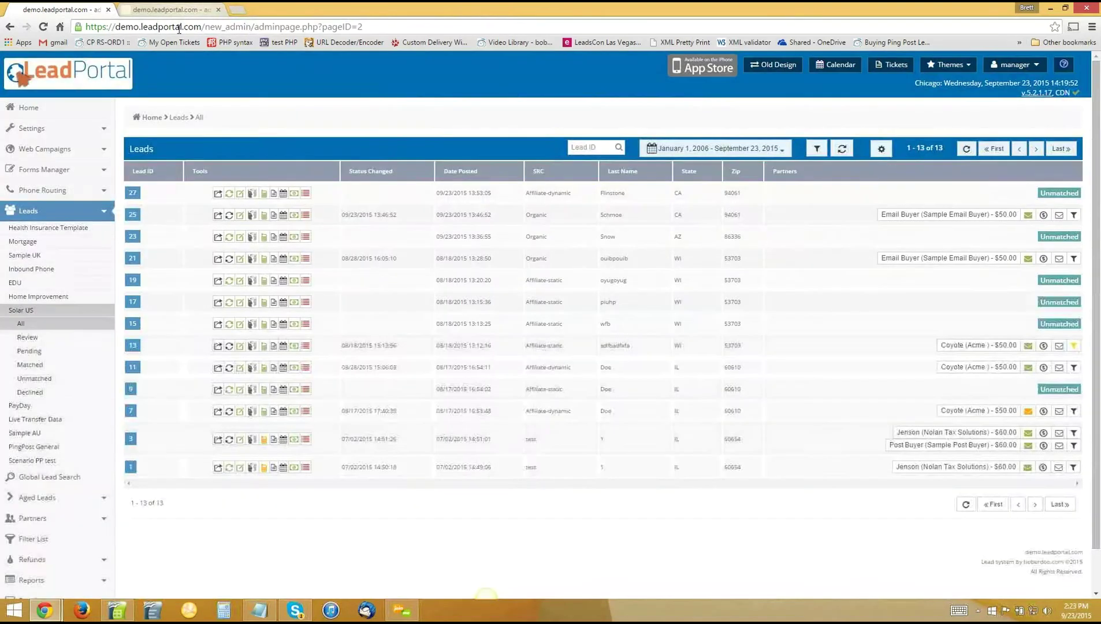
left_click(636, 225)
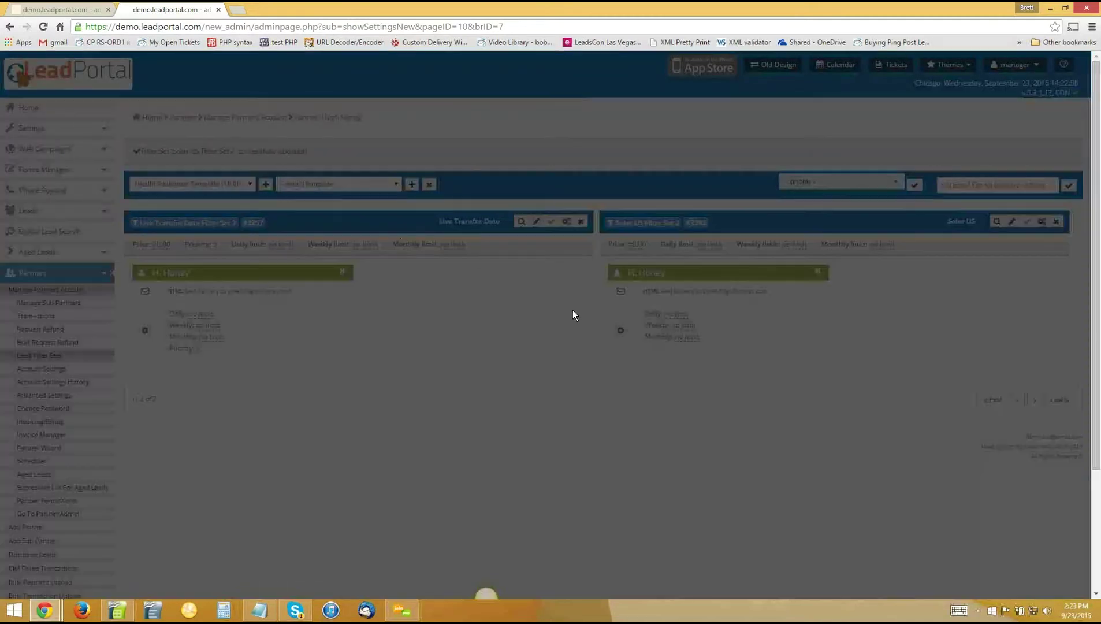
scroll(283, 284, "down", 6)
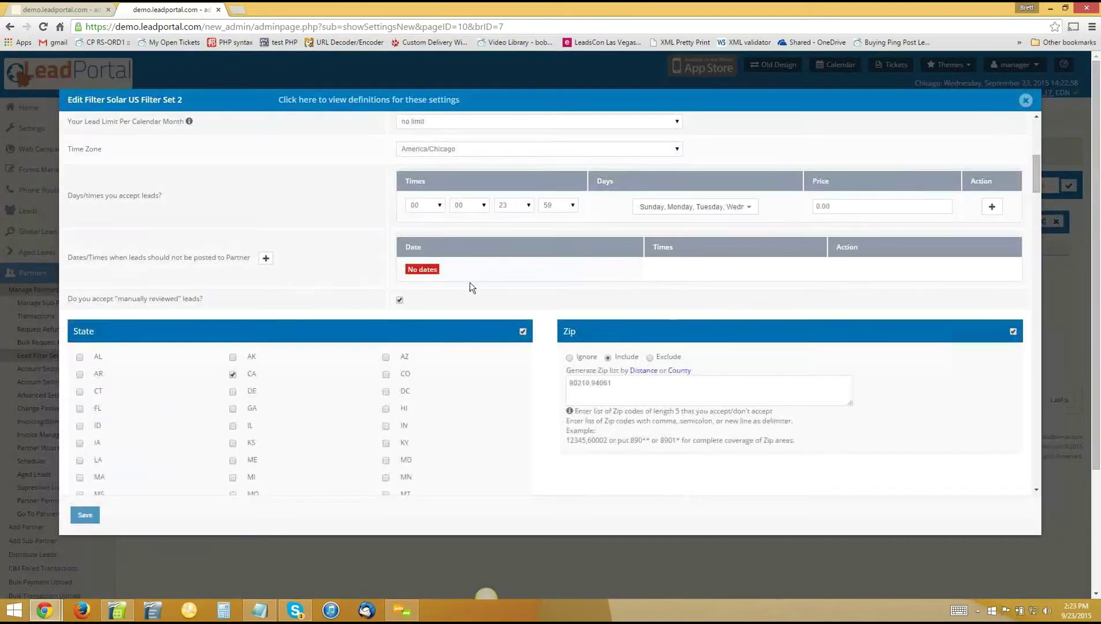
scroll(472, 287, "down", 2)
scroll(554, 280, "down", 3)
scroll(358, 265, "down", 6)
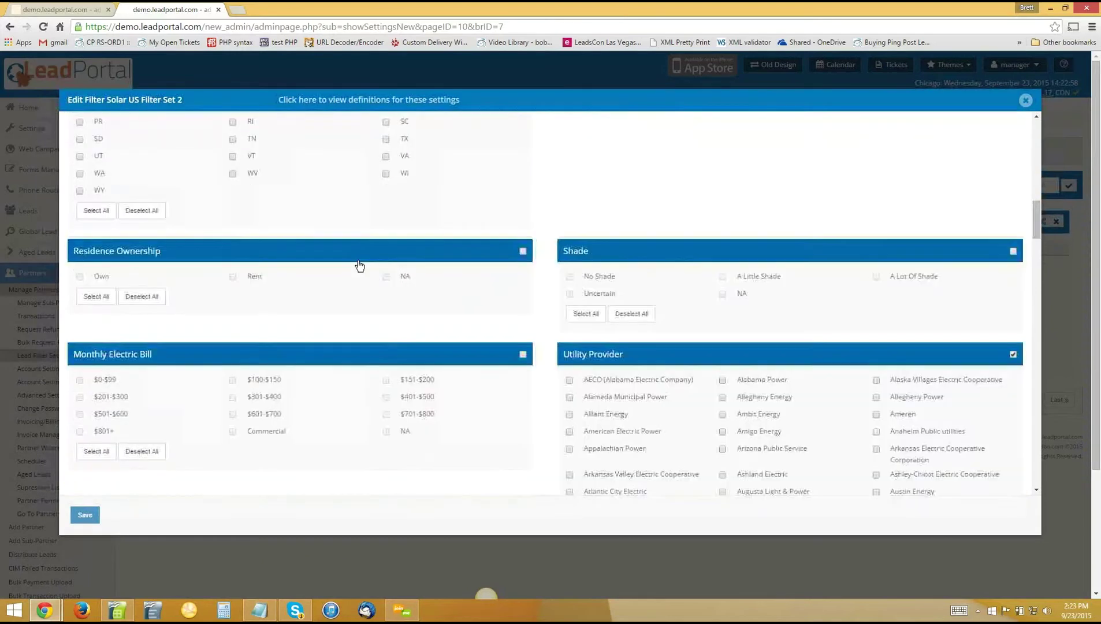
scroll(664, 234, "down", 2)
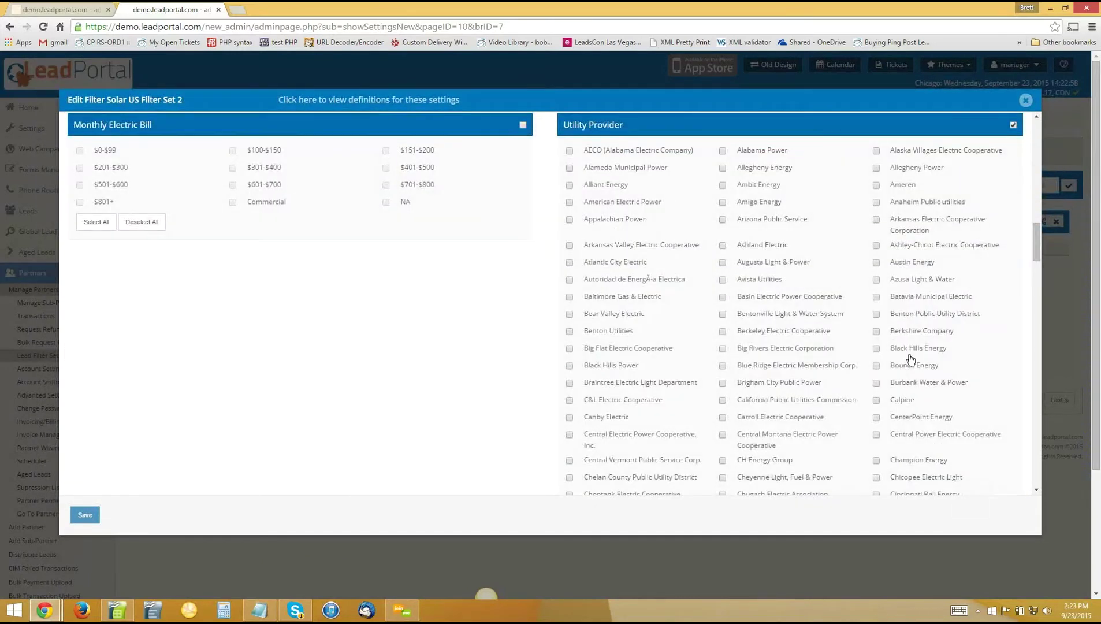
scroll(907, 352, "down", 6)
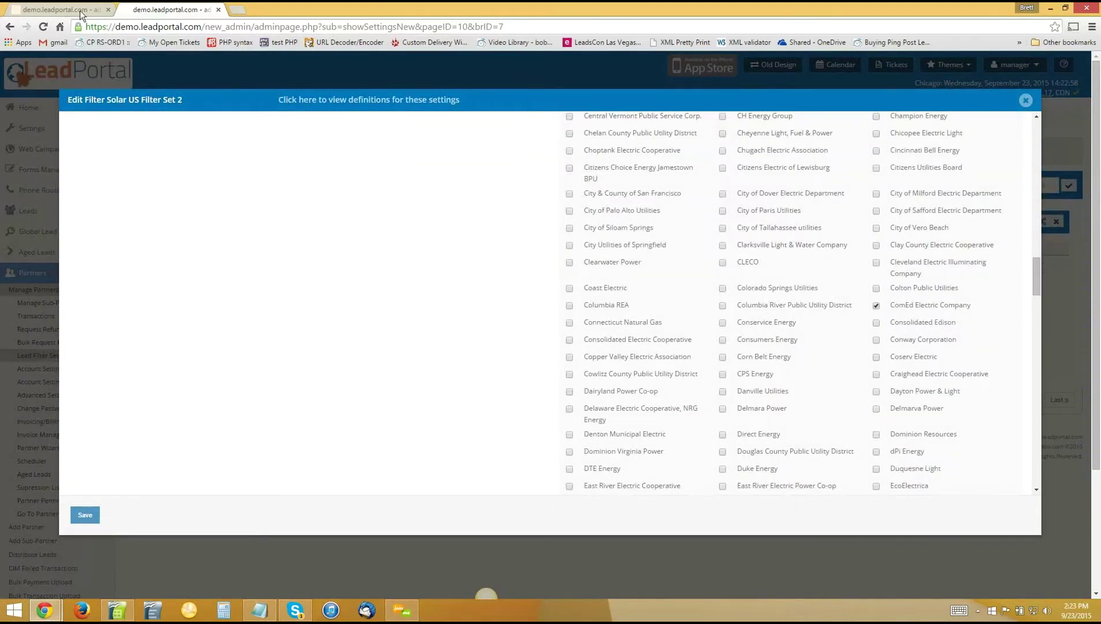
Step: Move the Partners column of the Solar US leads list to directly after SRC and reload the page
key("ctrl+shift+Tab")
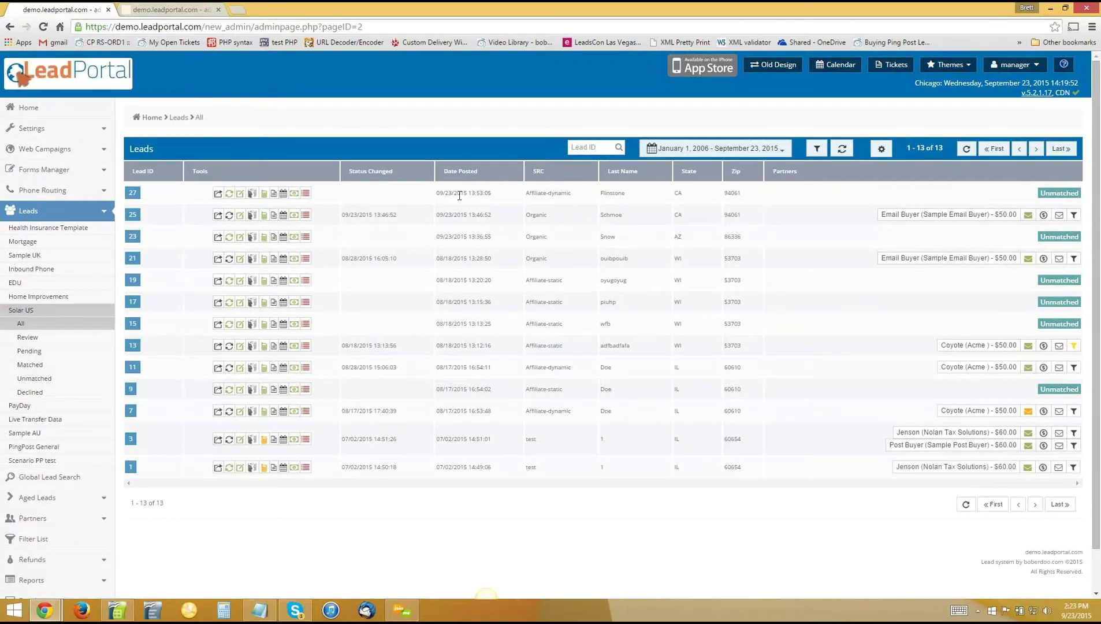
left_click(881, 149)
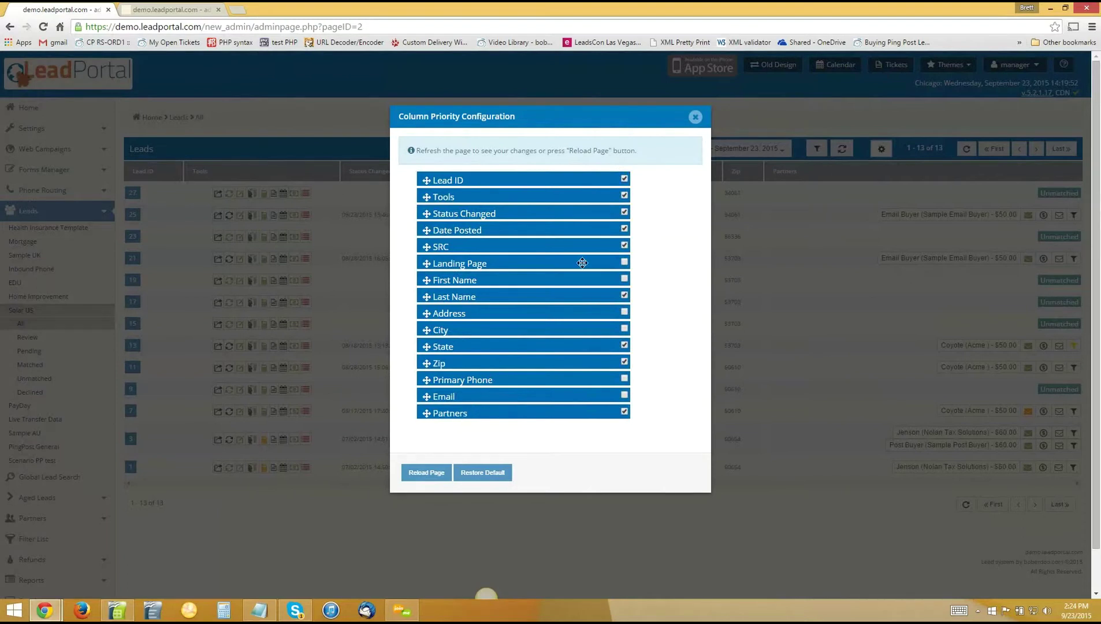
left_click_drag(477, 414, 450, 263)
left_click(426, 472)
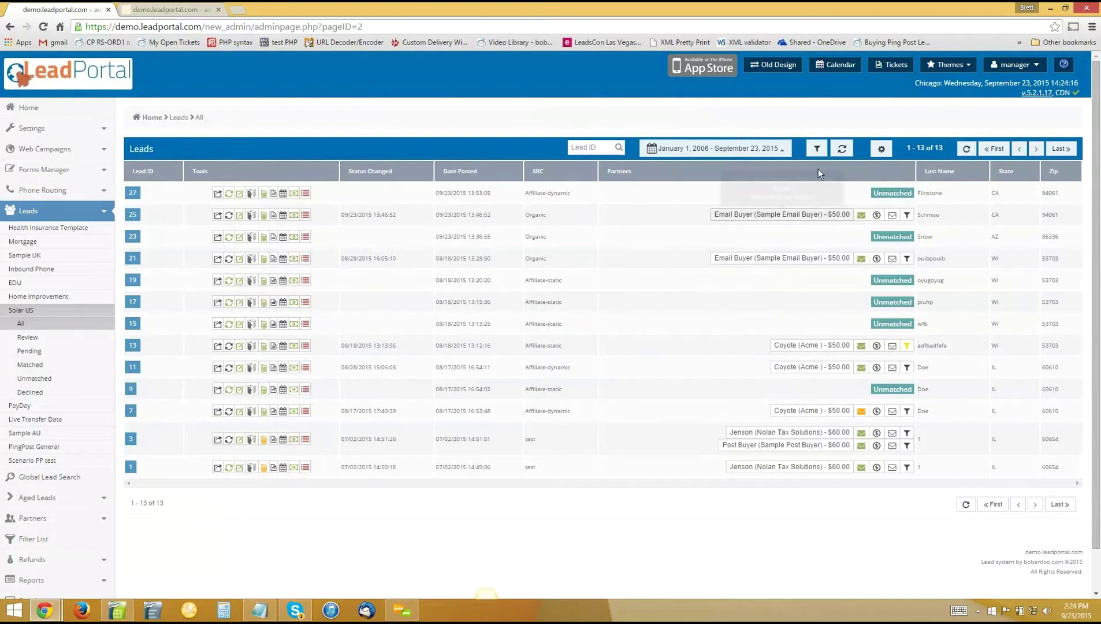
Step: Review lead 27's general, contact and other information, and close the lead details
left_click(132, 195)
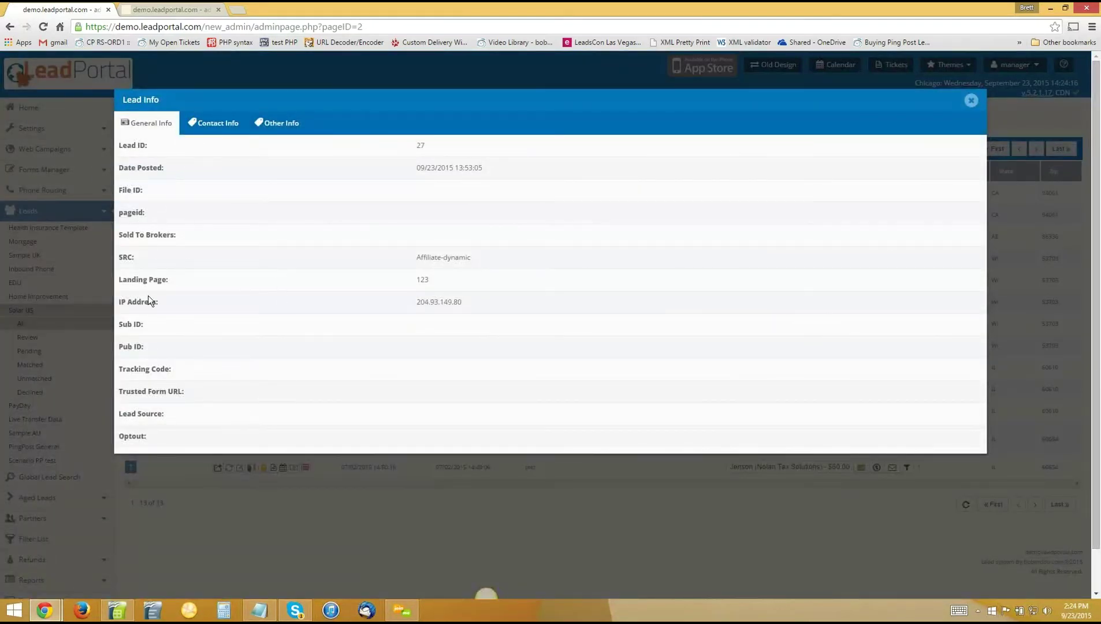
left_click(206, 123)
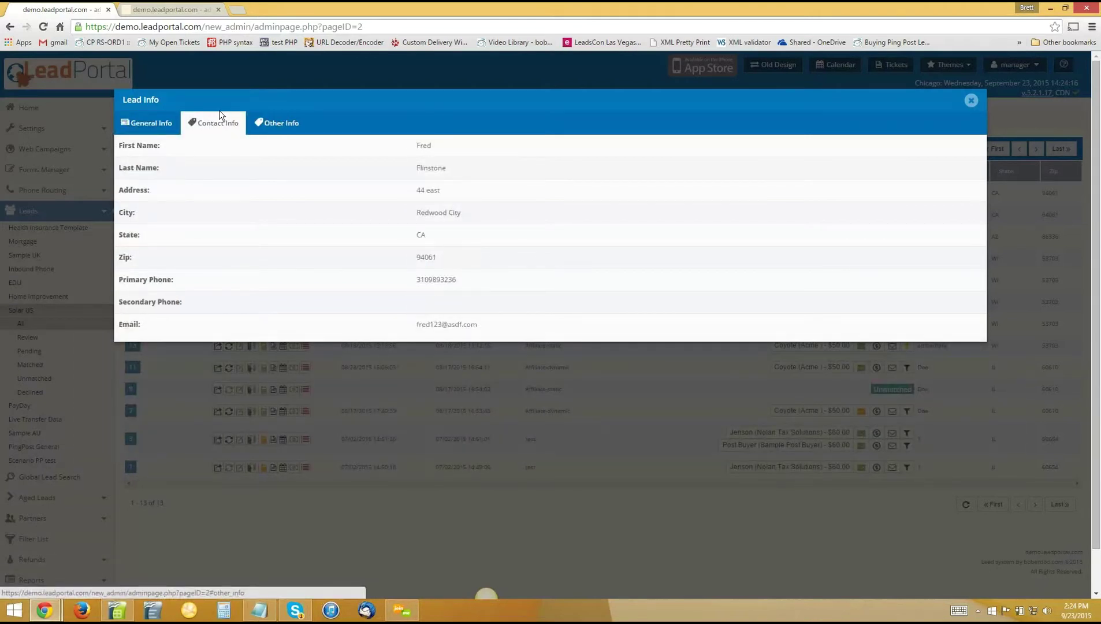
left_click(261, 122)
left_click(970, 101)
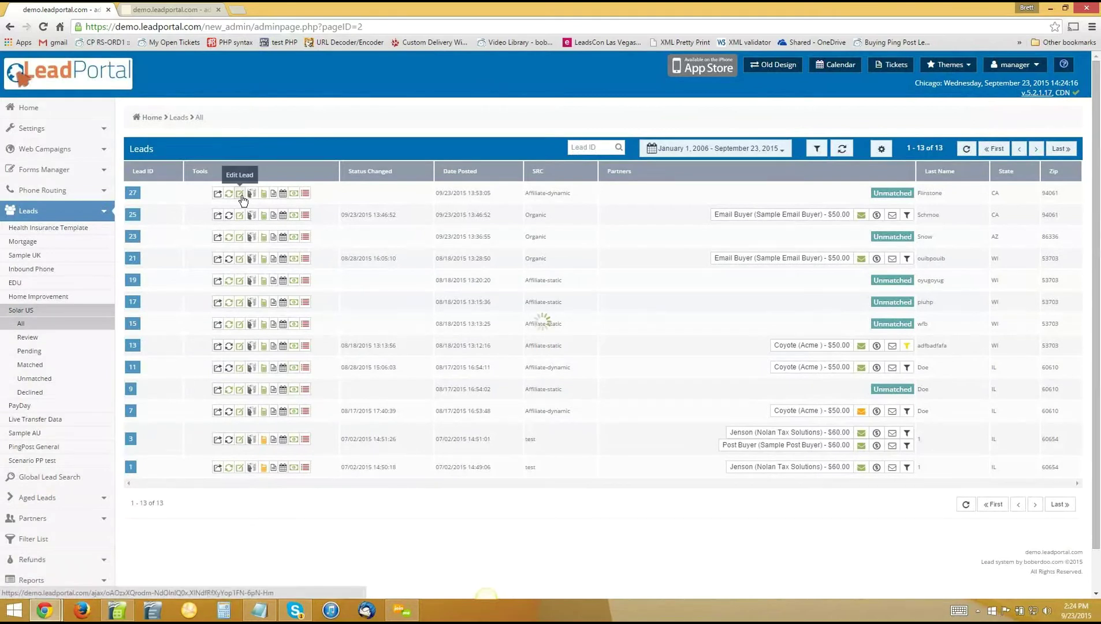
Step: Open lead 27 for editing, review its fields and source options, and close the form without saving
left_click(244, 196)
scroll(362, 250, "down", 4)
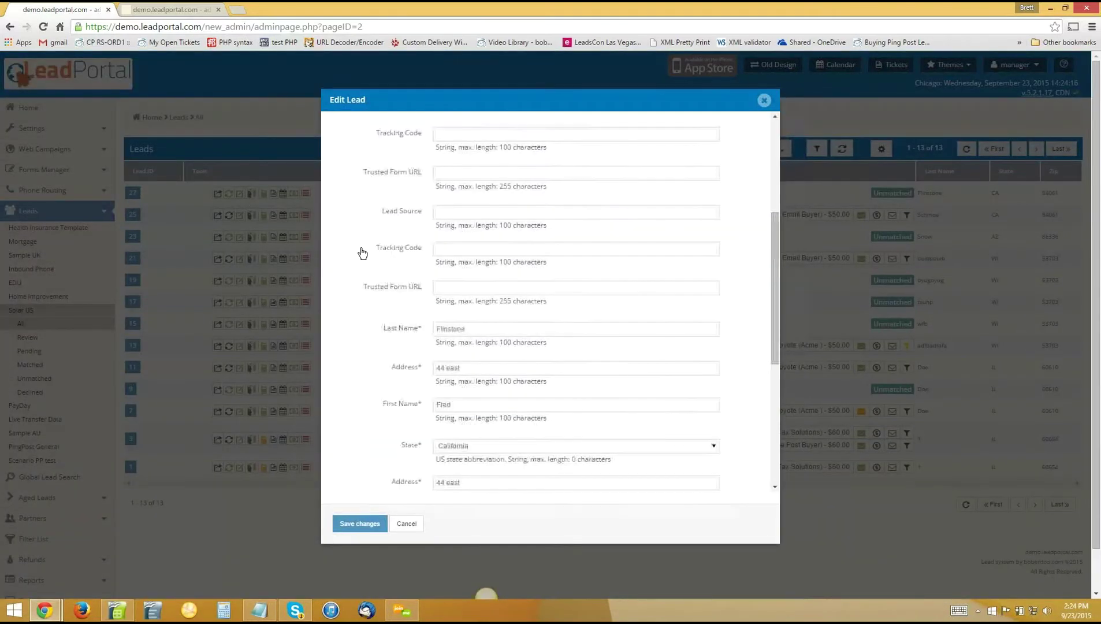
scroll(363, 252, "down", 6)
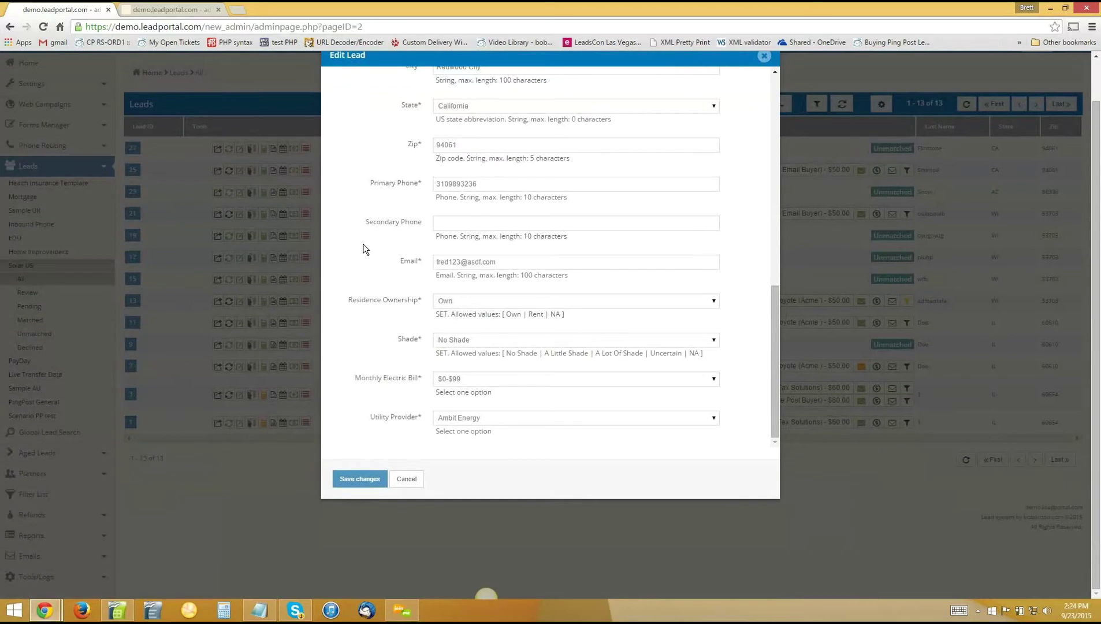
scroll(537, 211, "up", 8)
scroll(538, 211, "up", 1)
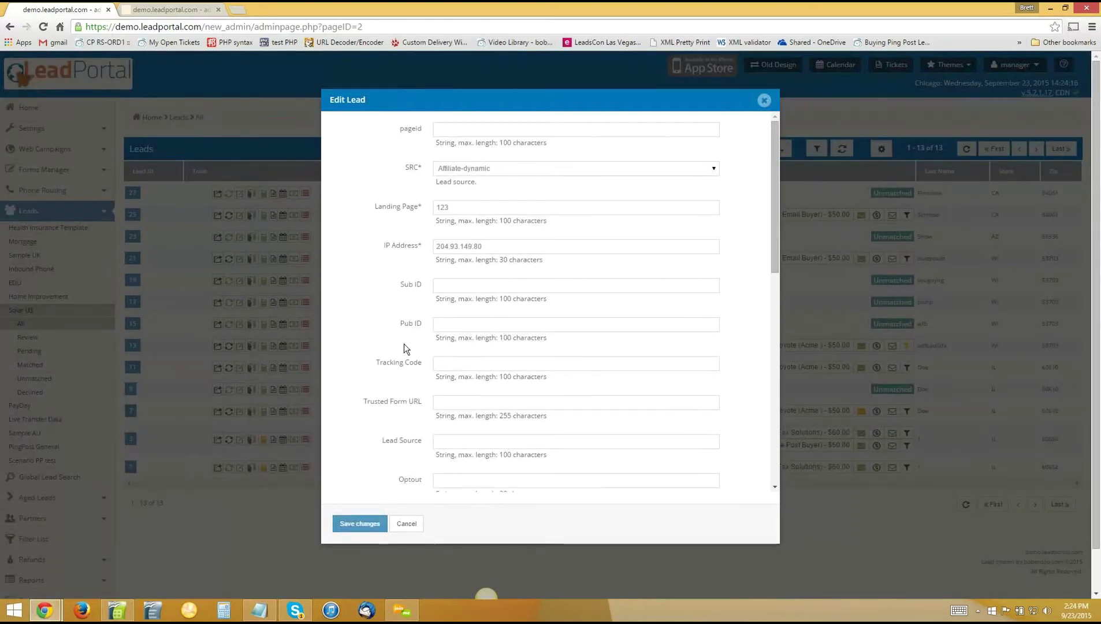
left_click(509, 171)
left_click(682, 370)
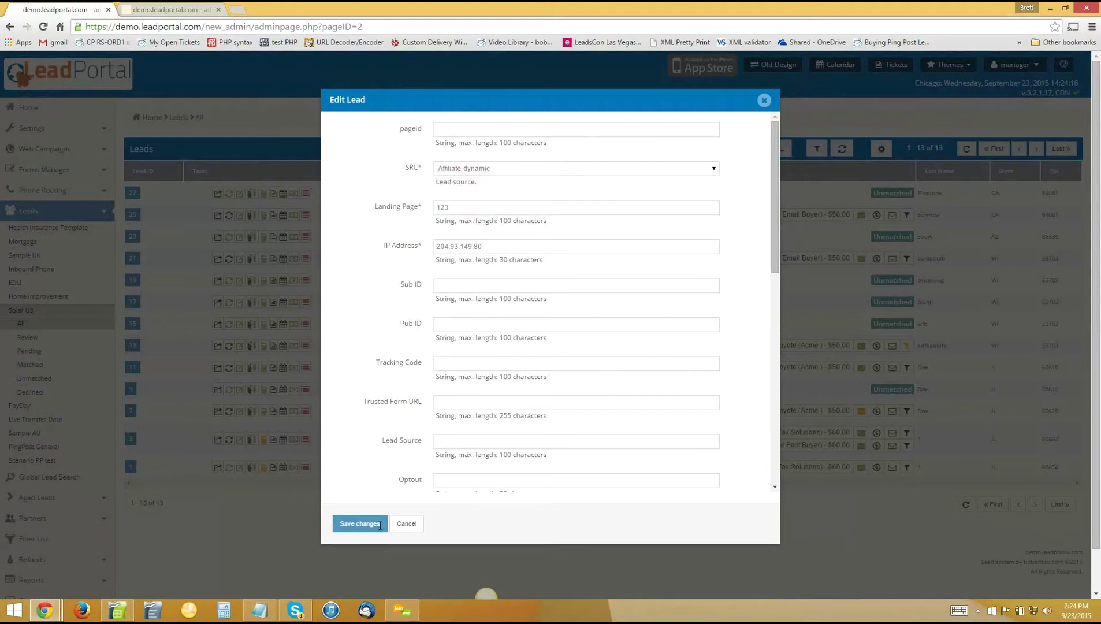
left_click(764, 101)
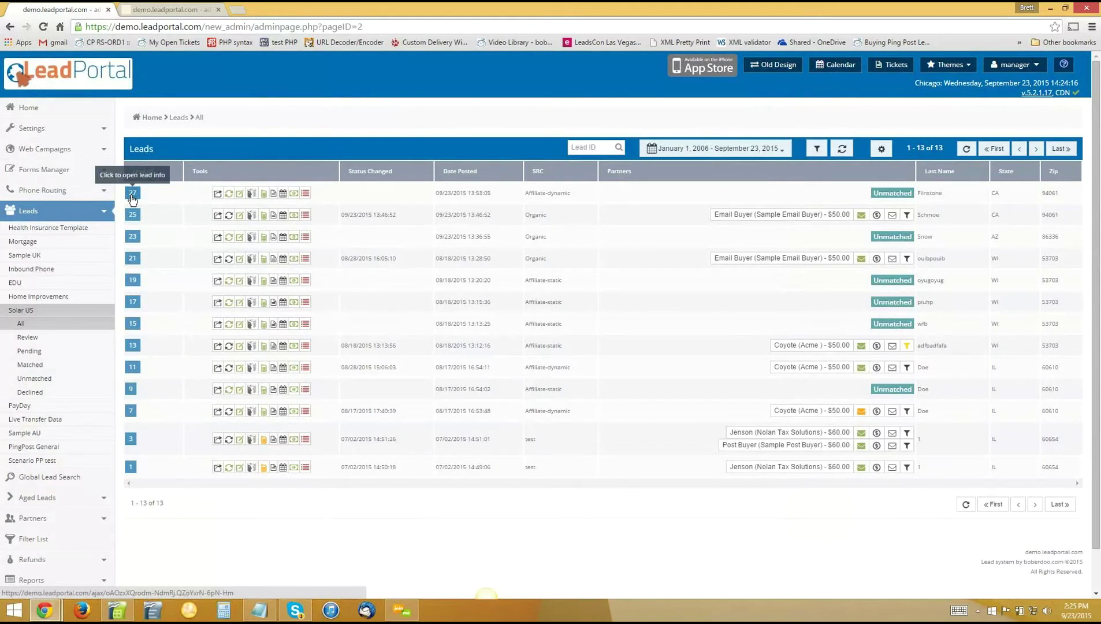
Step: Review the general and other information of unmatched lead 17, and close the lead details
left_click(229, 195)
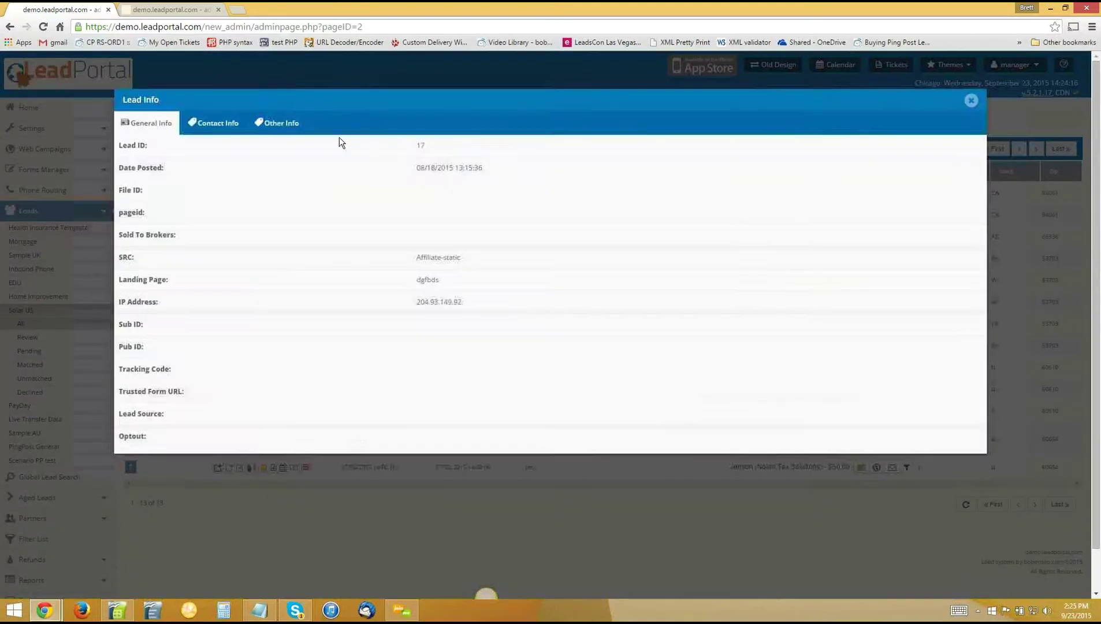
left_click(294, 128)
left_click(972, 103)
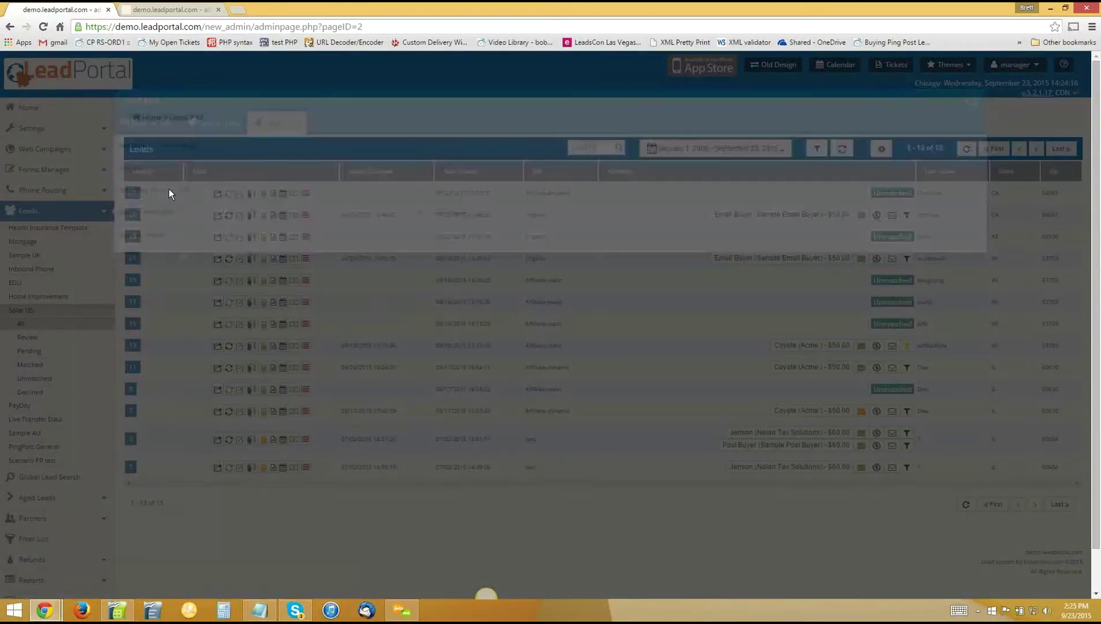
Step: Compare lead 27's other information, including its utility provider, with the providers accepted in Solar US Filter Set 2, and close the filter set
left_click(137, 192)
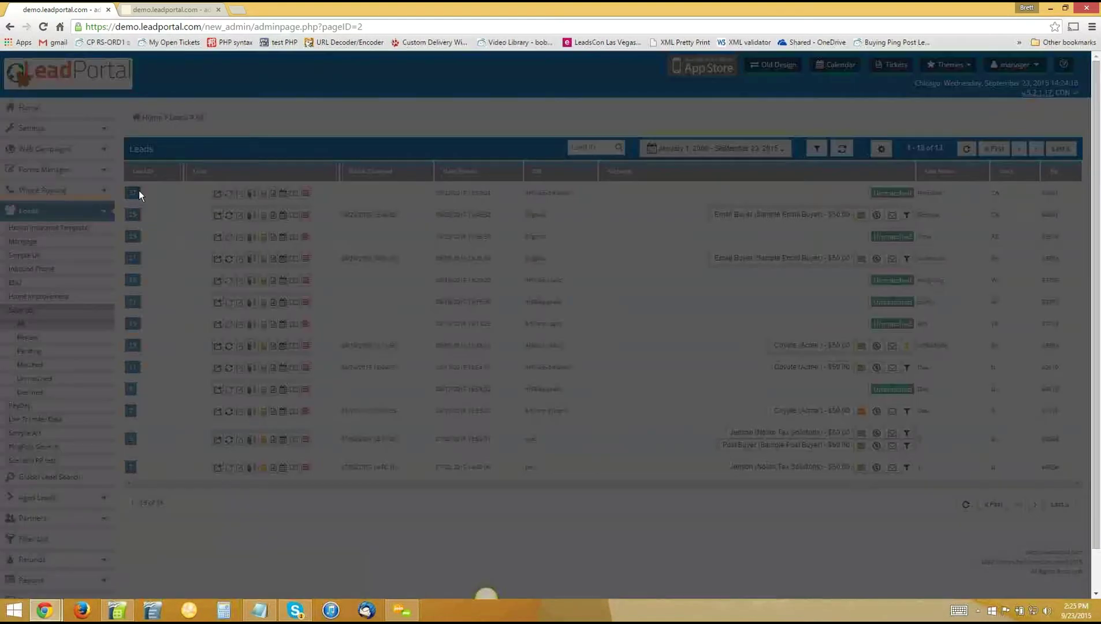
left_click(275, 123)
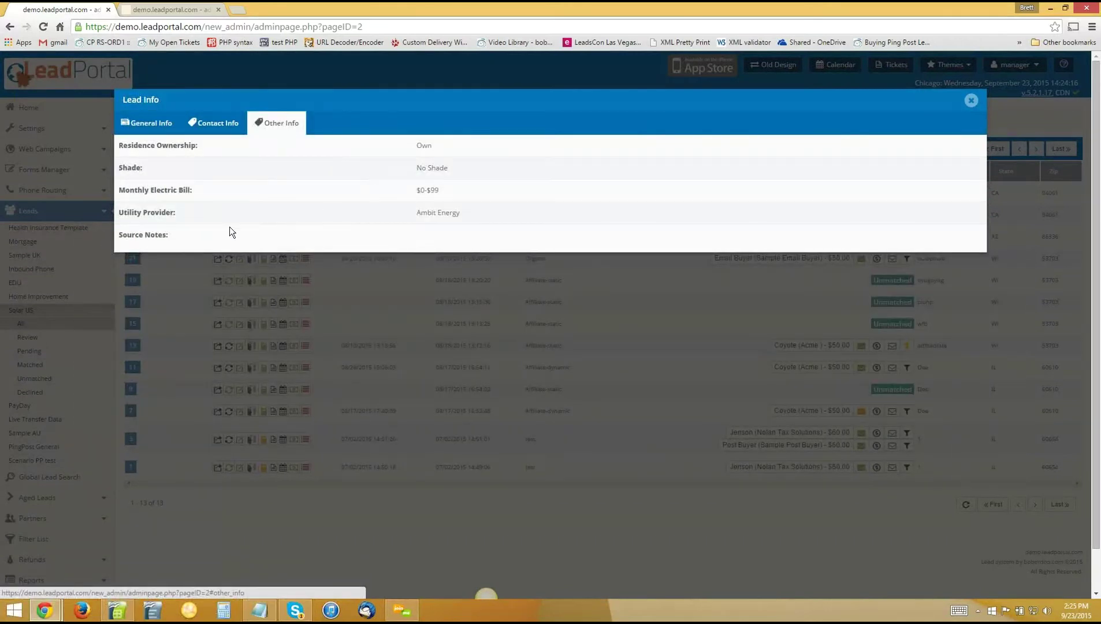
left_click_drag(226, 214, 426, 212)
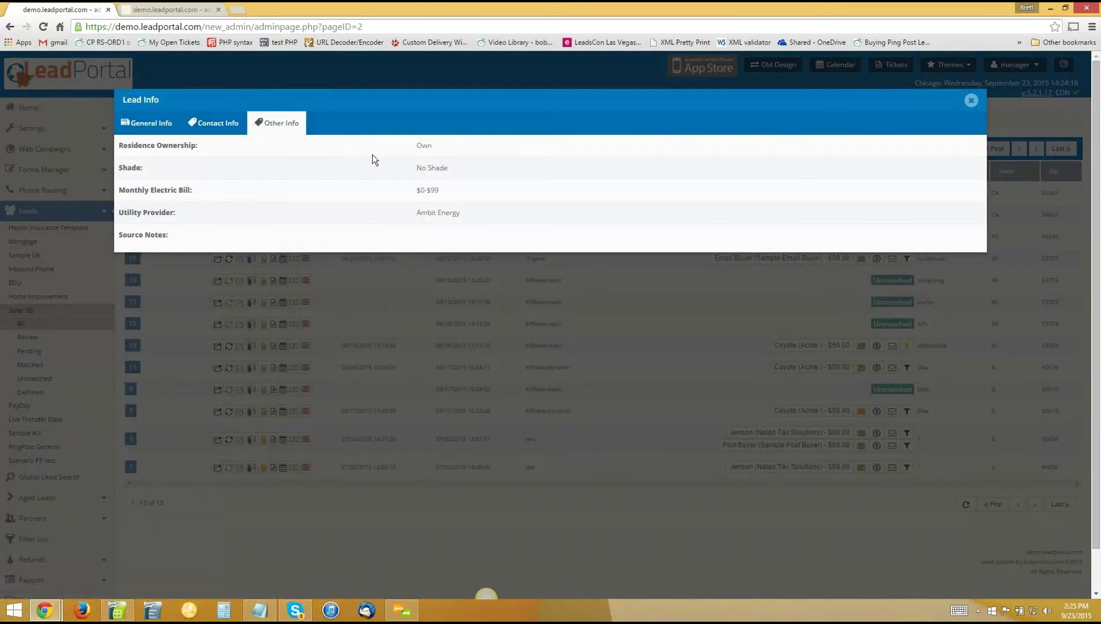
key("ctrl+Tab")
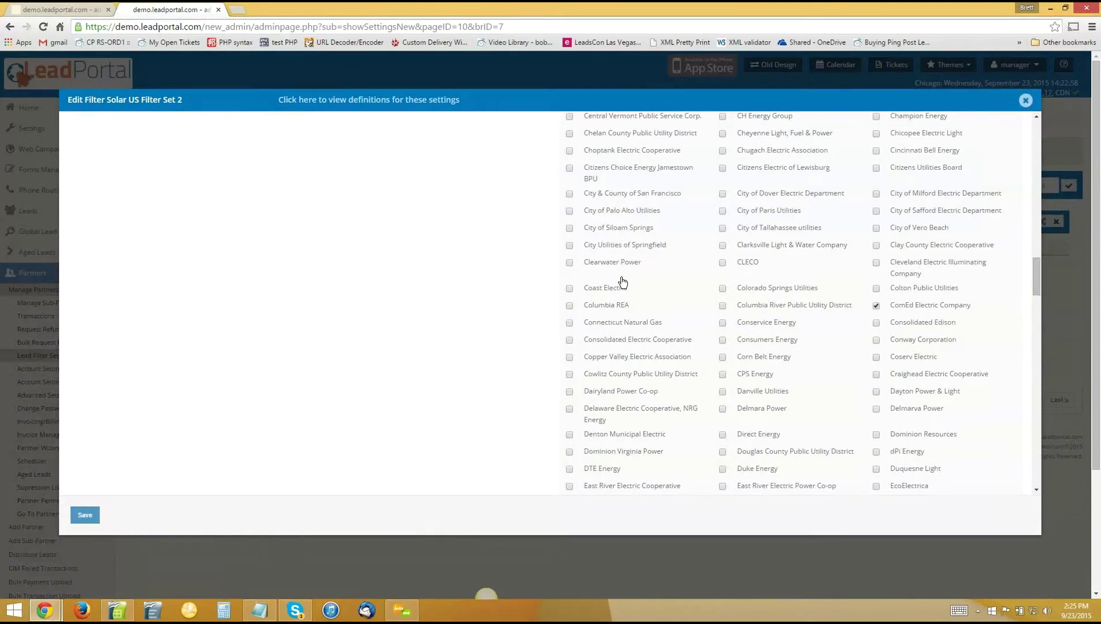
key("Escape")
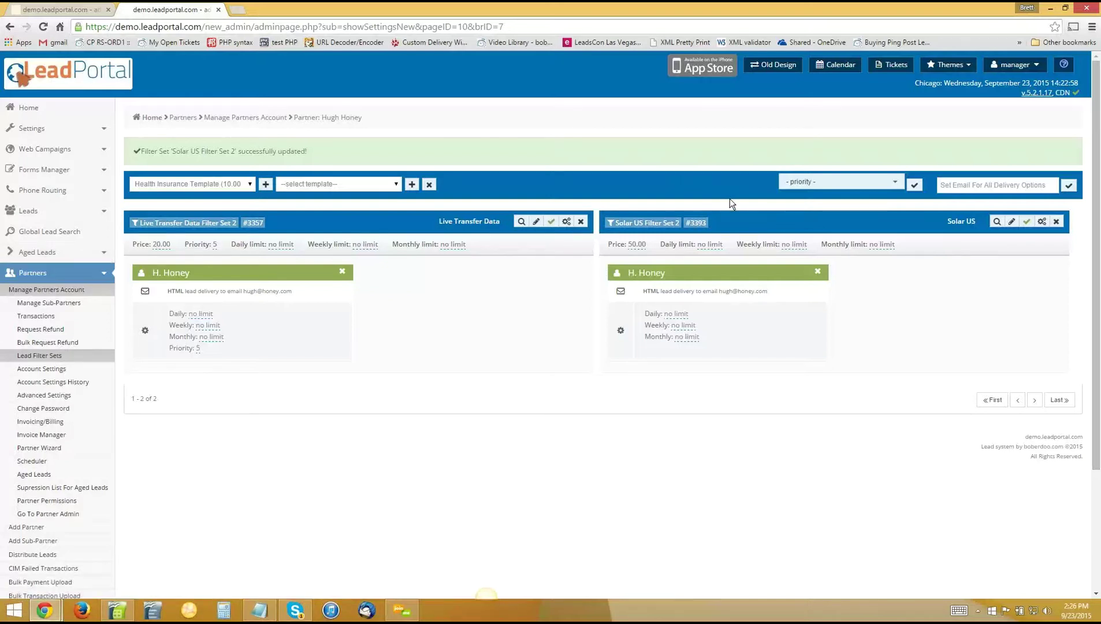
Step: Review the Dynamic Buyer partner's default lead delivery settings and lead type settings in its account settings
left_click(55, 370)
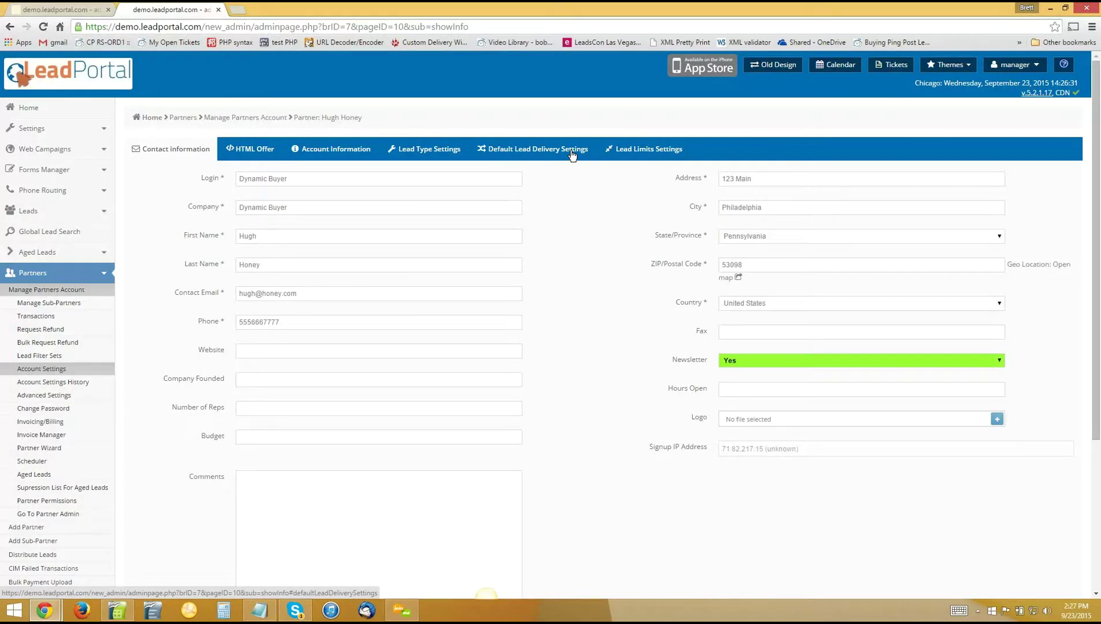
left_click(532, 155)
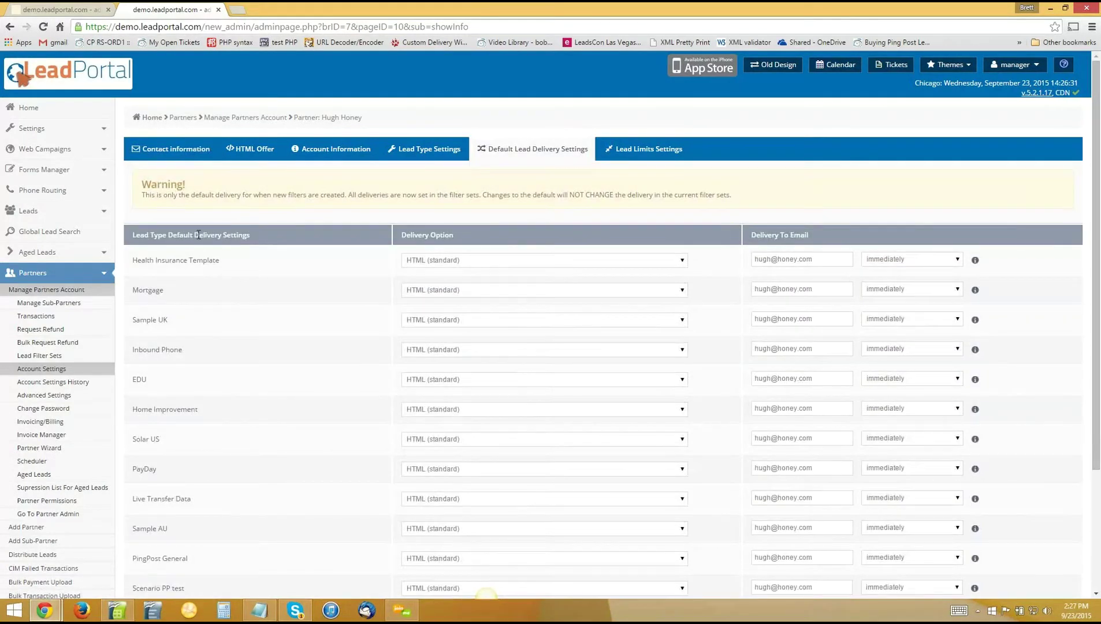
left_click(402, 149)
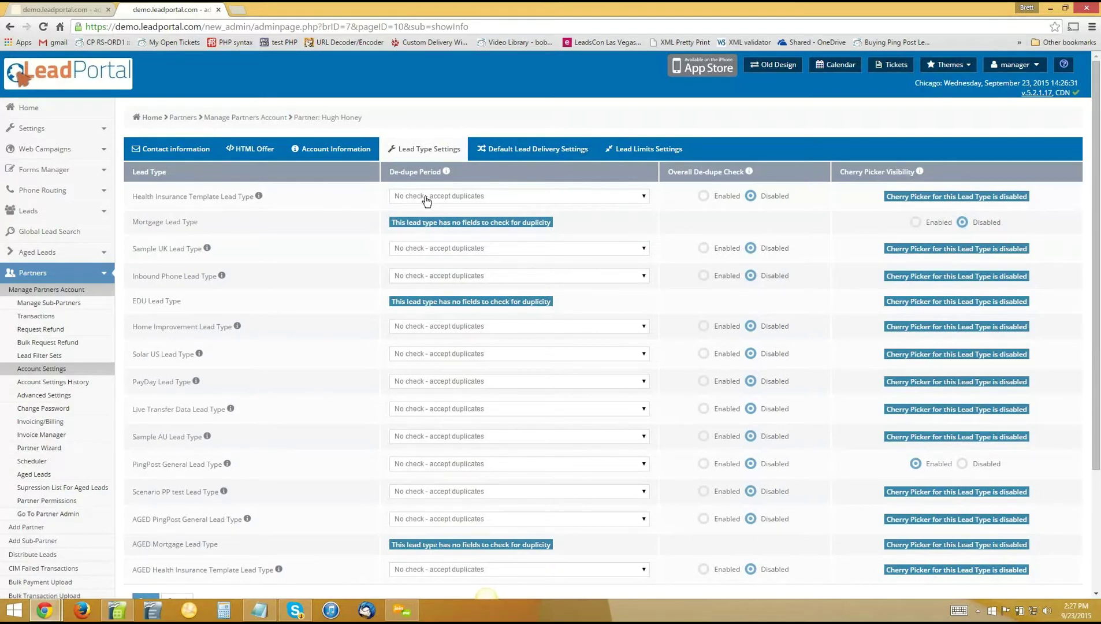
Step: Set the Health Insurance Template de-dupe period to within 60 days, trying no duplicates within 30 days in between
mouse_move(442, 175)
left_click(436, 198)
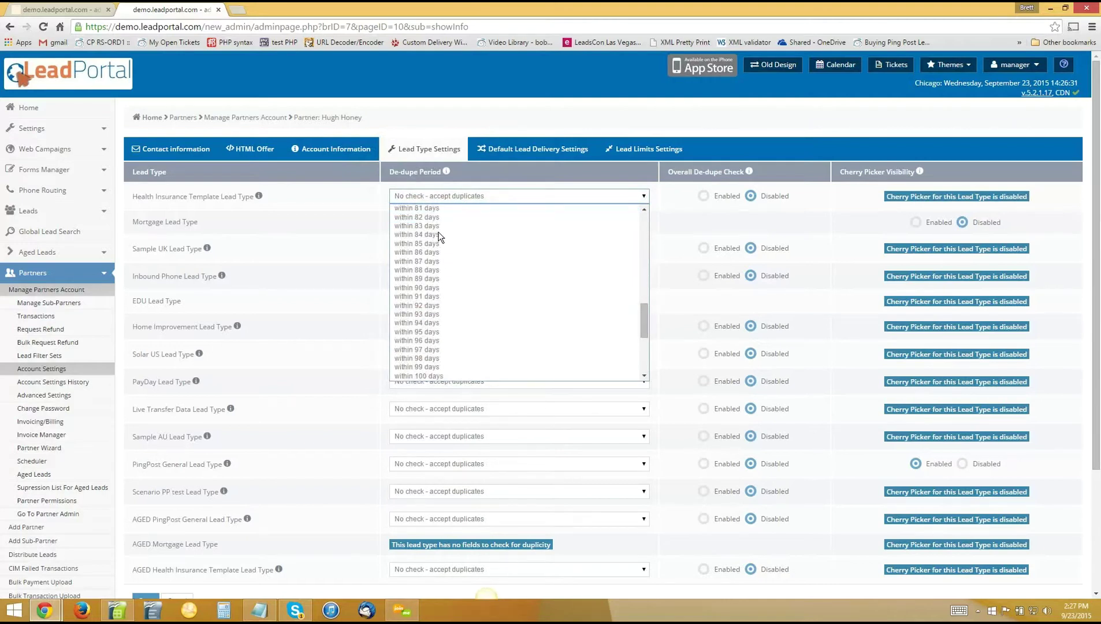
scroll(445, 252, "down", 4)
left_click(443, 253)
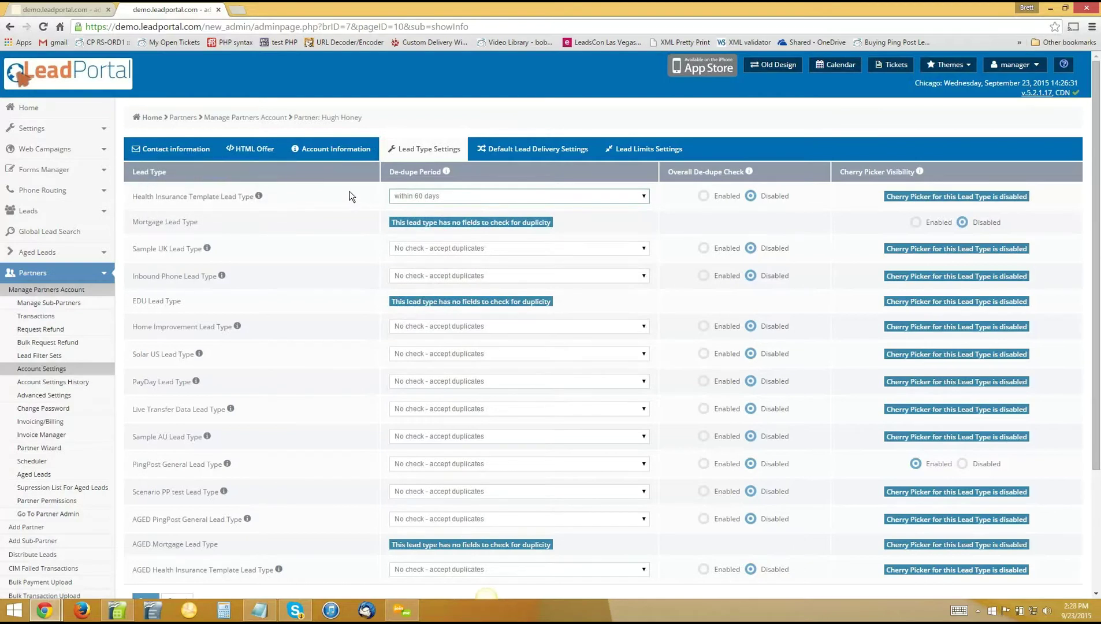
left_click(429, 197)
scroll(435, 221, "up", 4)
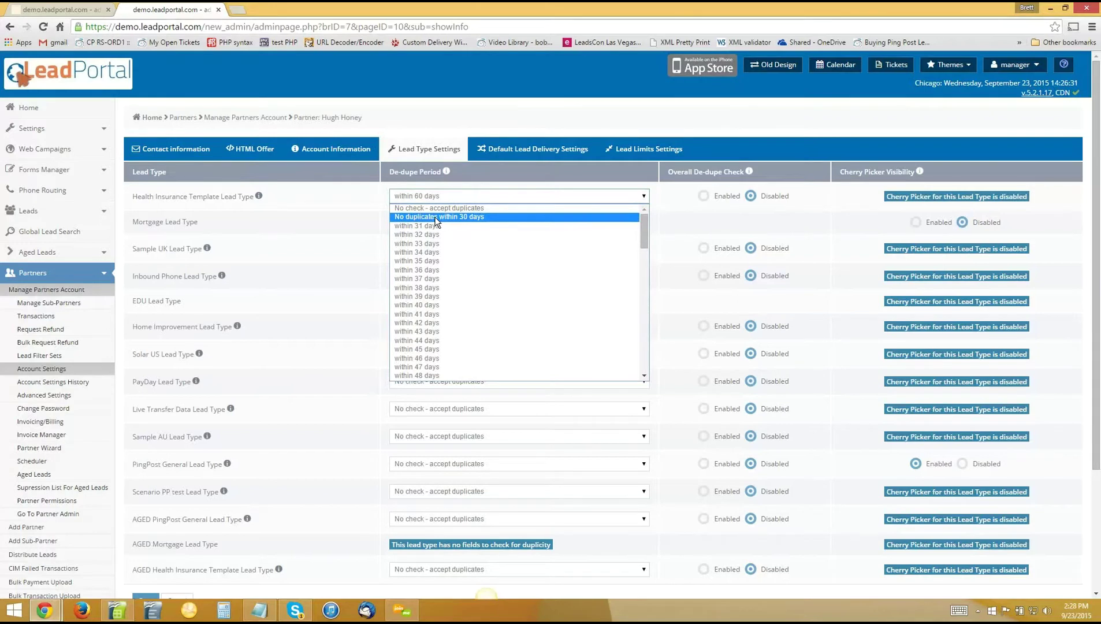
left_click(434, 217)
left_click(441, 201)
scroll(452, 282, "down", 8)
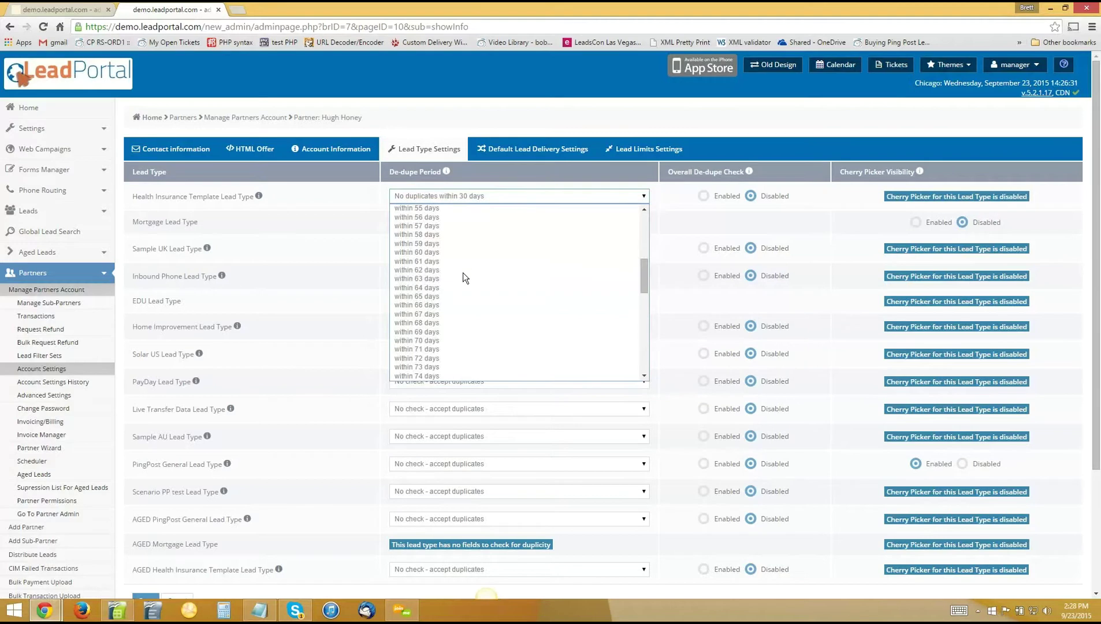
left_click(455, 258)
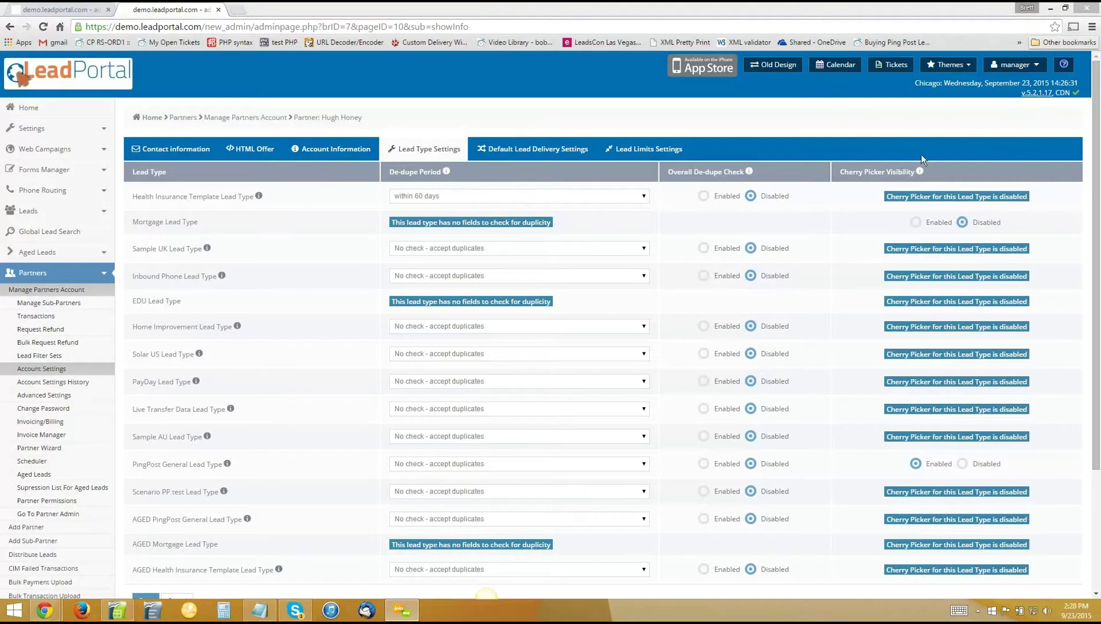
Step: Review which fields define a duplicate for each lead type and the available de-dupe periods for Health Insurance Template
left_click(691, 124)
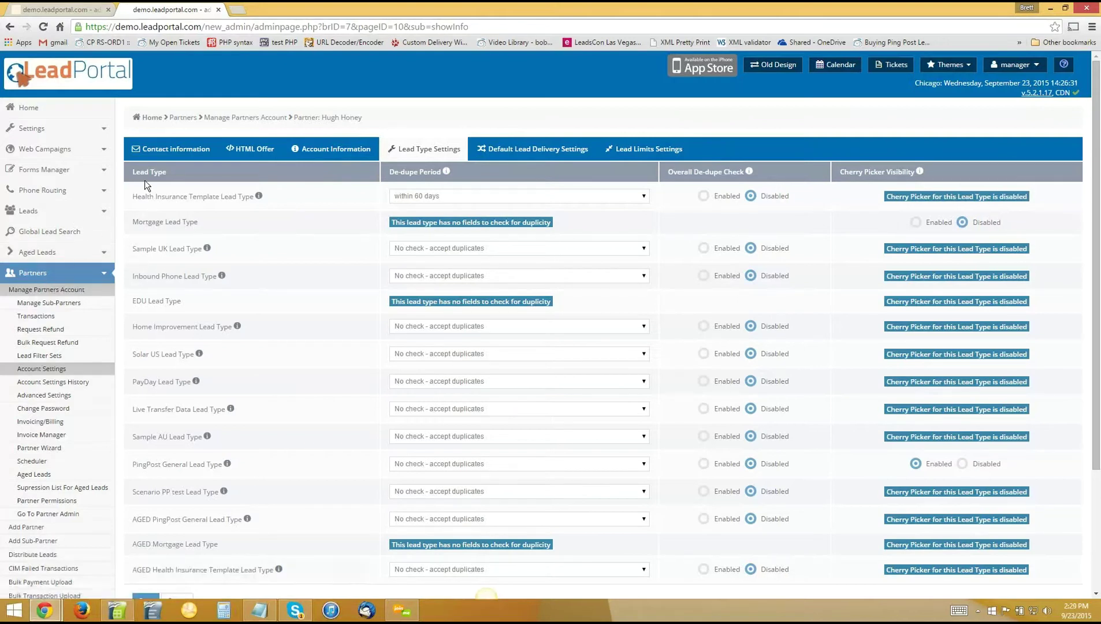
mouse_move(258, 196)
left_click_drag(133, 226, 475, 221)
left_click(503, 220)
mouse_move(236, 327)
left_click(437, 199)
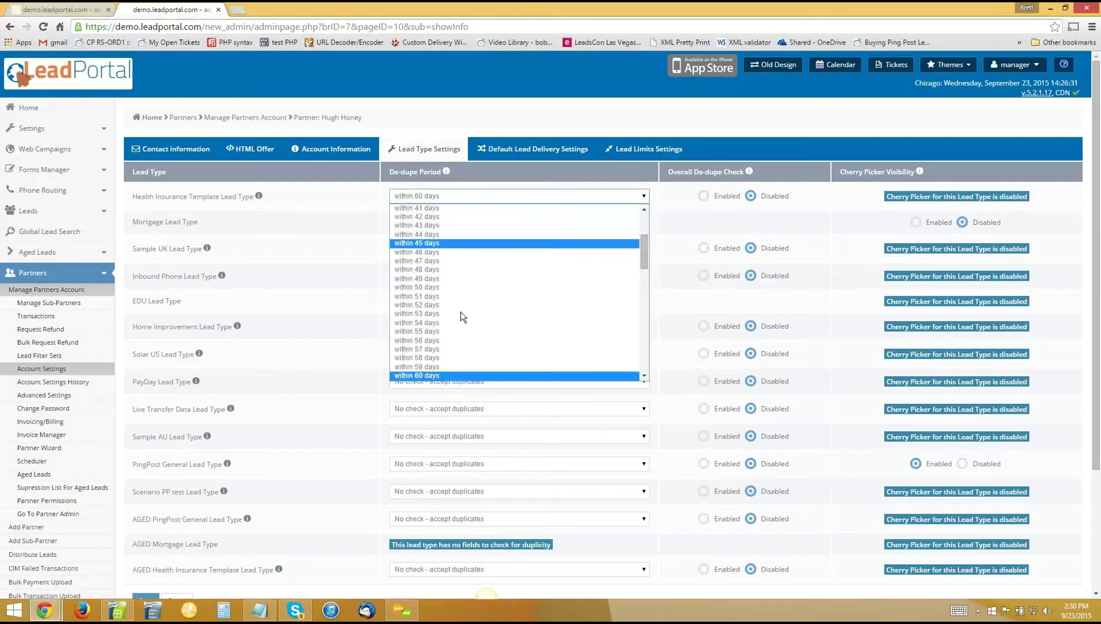
scroll(460, 311, "up", 5)
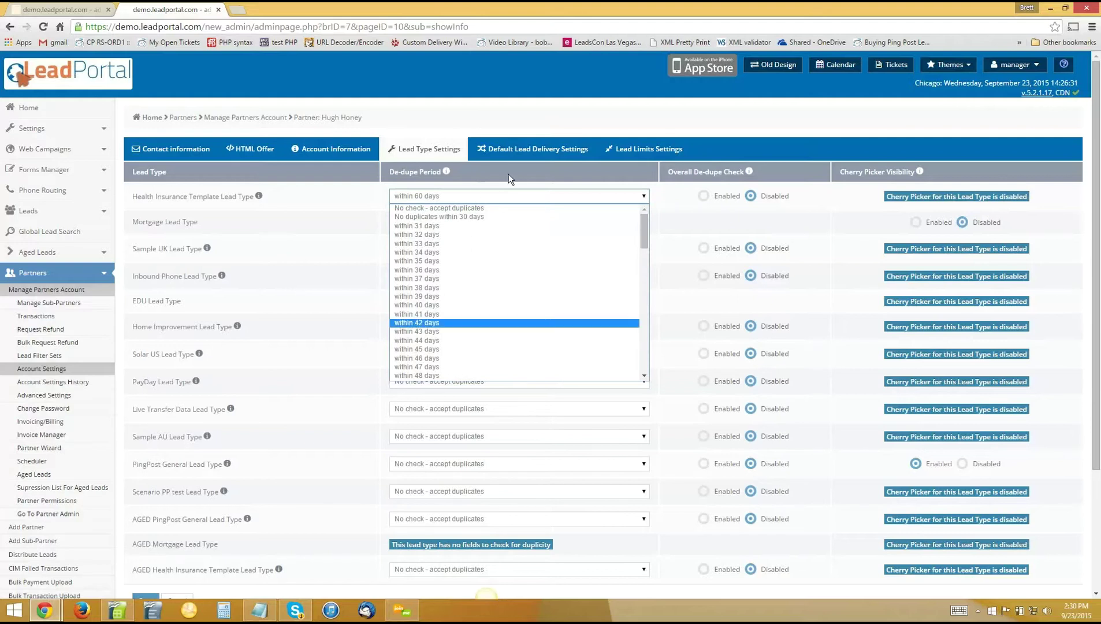
left_click(528, 173)
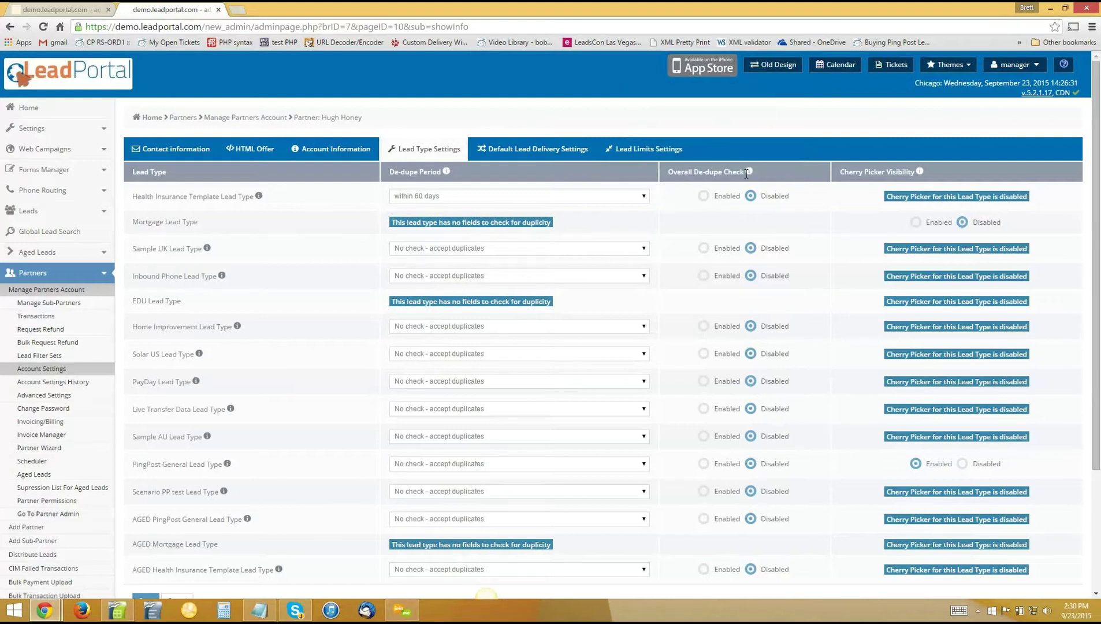
Step: Read the Overall De-dupe Check explanation, and try enabling the check for Health Insurance Template before disabling it again
triple_click(768, 172)
left_click(707, 202)
mouse_move(726, 171)
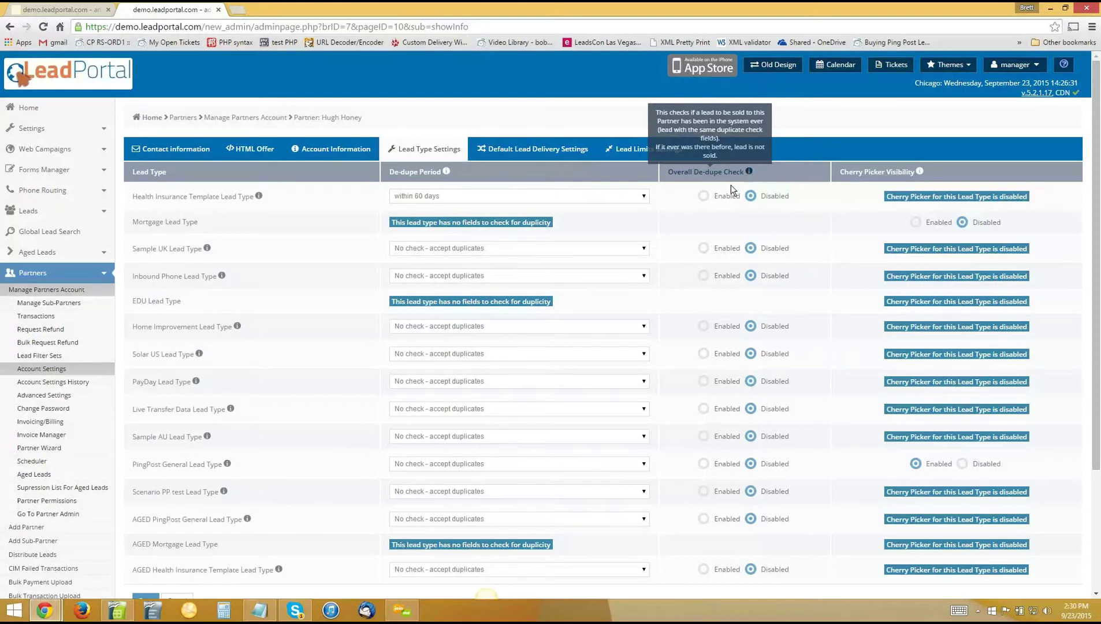
left_click(703, 196)
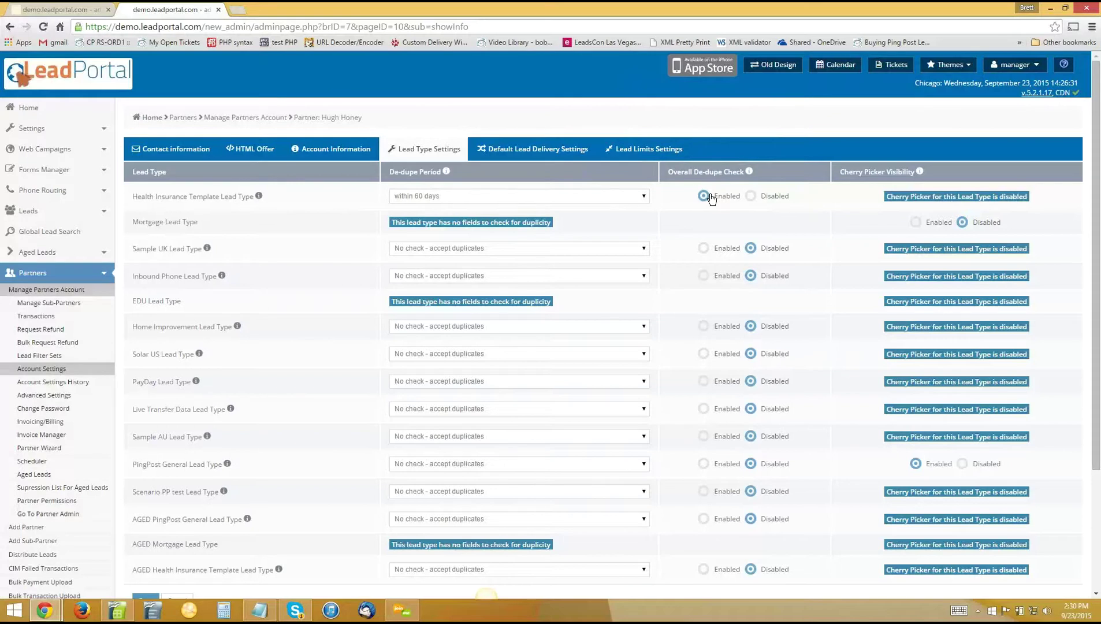
mouse_move(258, 197)
left_click(750, 196)
left_click_drag(668, 172, 749, 172)
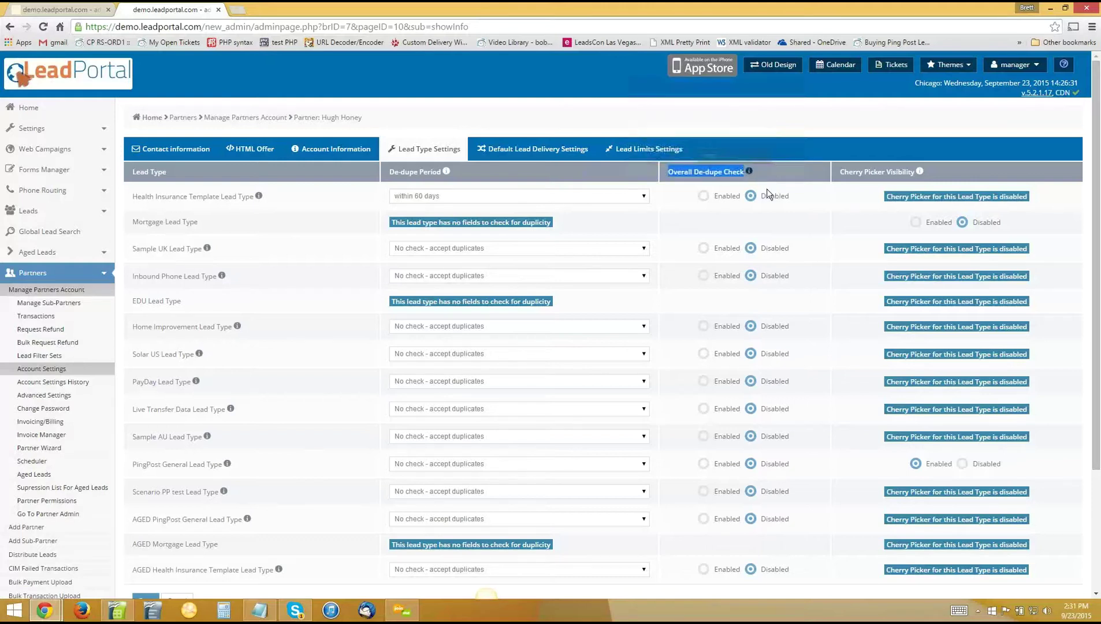
left_click(789, 152)
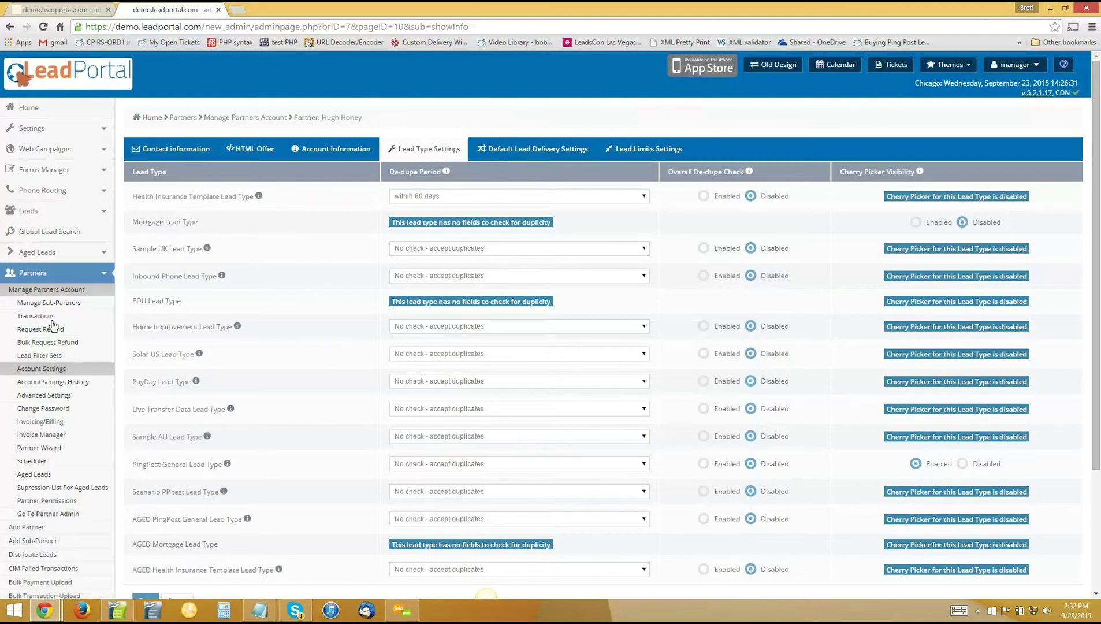
Step: Open the lead type settings of the Sample Email Buyer partner and review its duplicate definitions and de-dupe periods
left_click(35, 277)
left_click(45, 270)
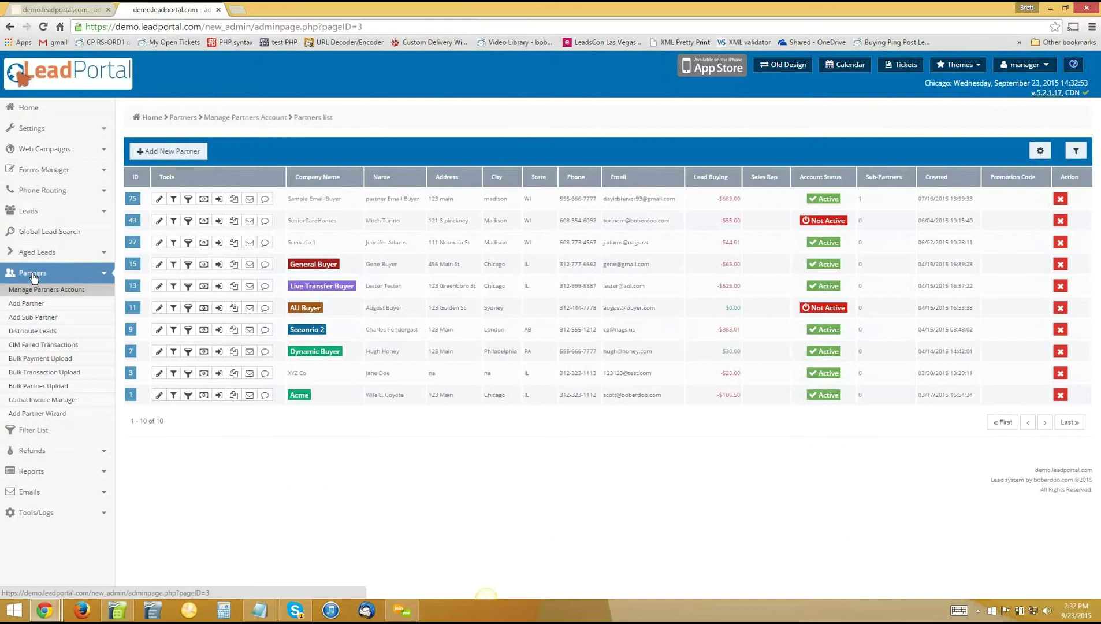
left_click(160, 200)
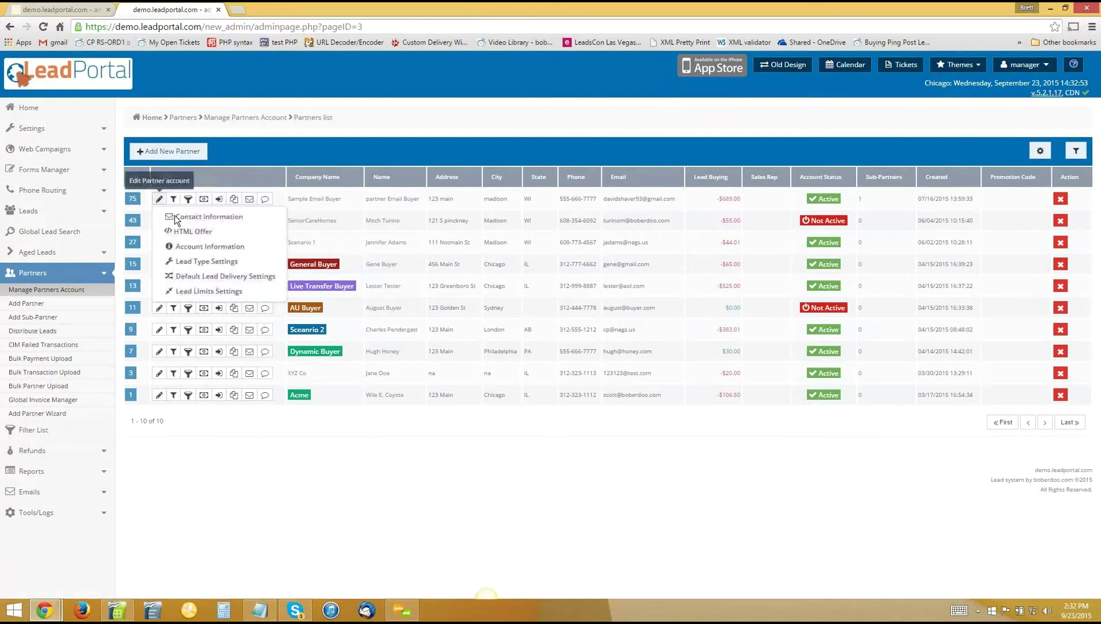
left_click(188, 261)
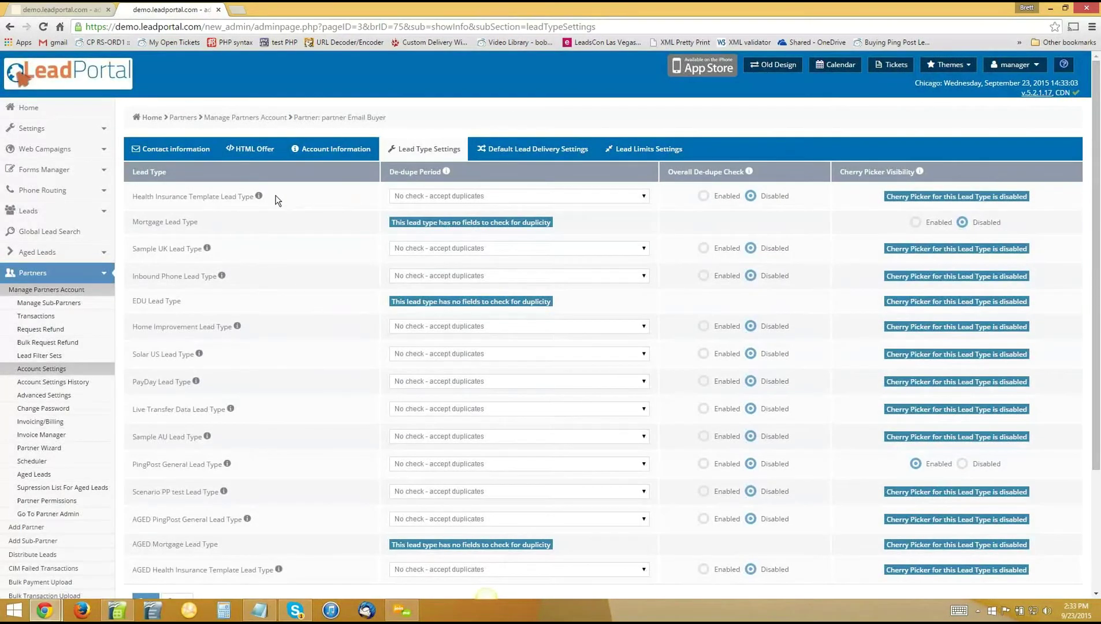
mouse_move(213, 253)
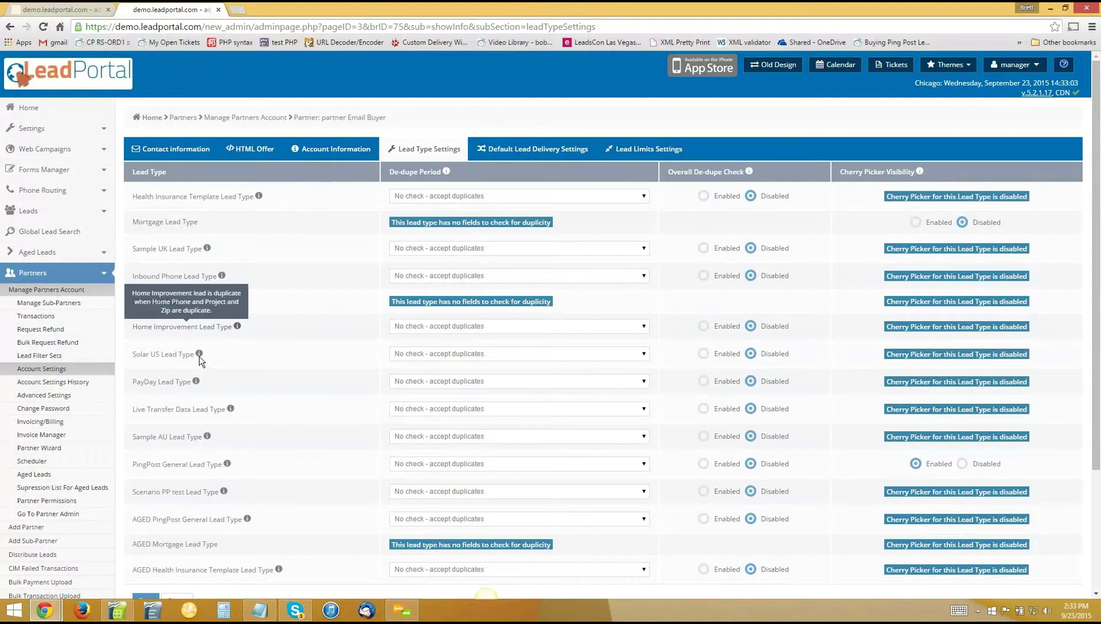
mouse_move(421, 172)
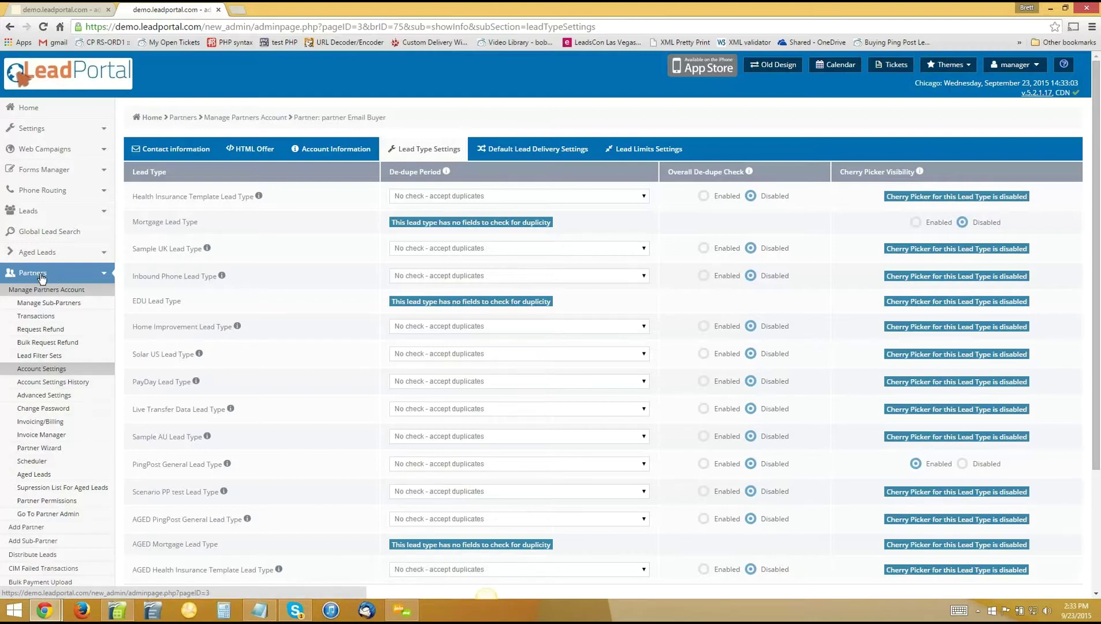
Step: Review the Sample Email Buyer's total lead limits and lead type limits, and open its lead filter sets
left_click(656, 148)
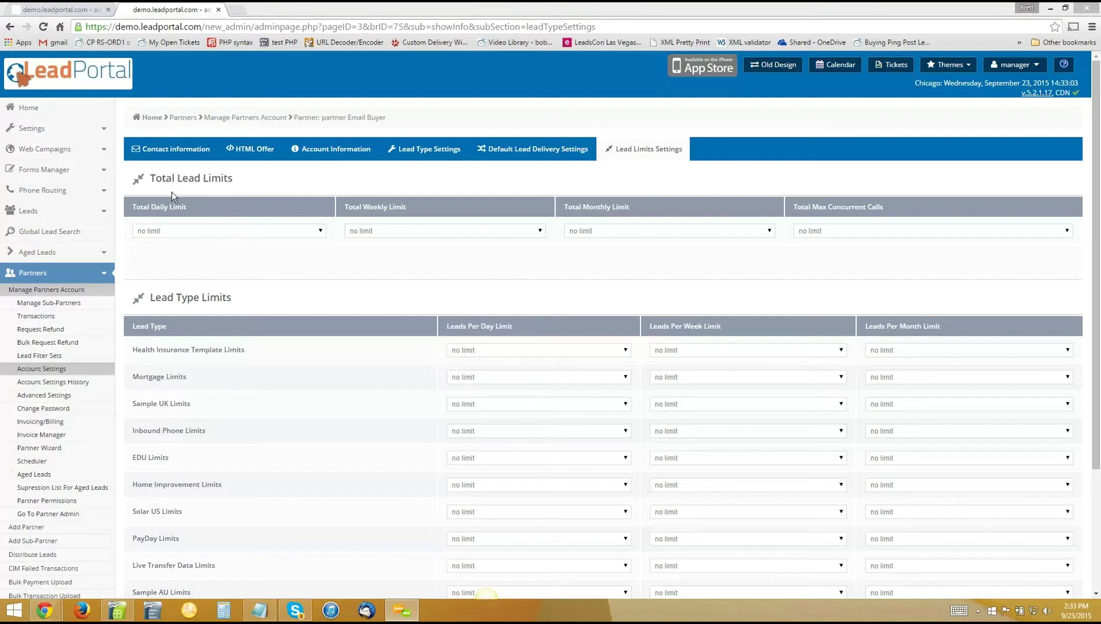
left_click_drag(148, 179, 240, 177)
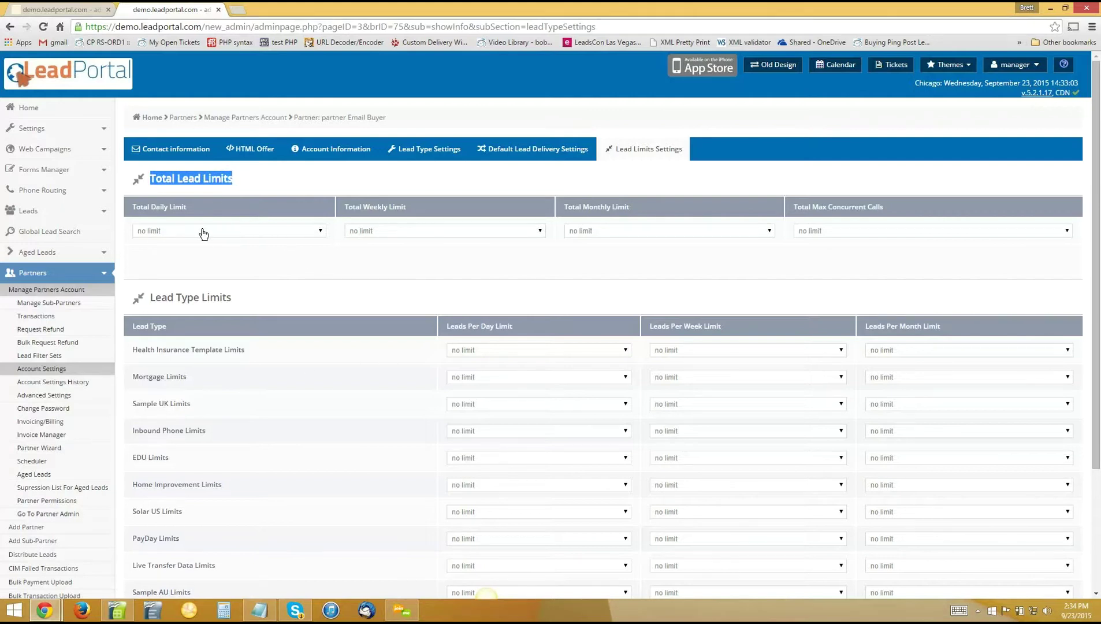
triple_click(256, 297)
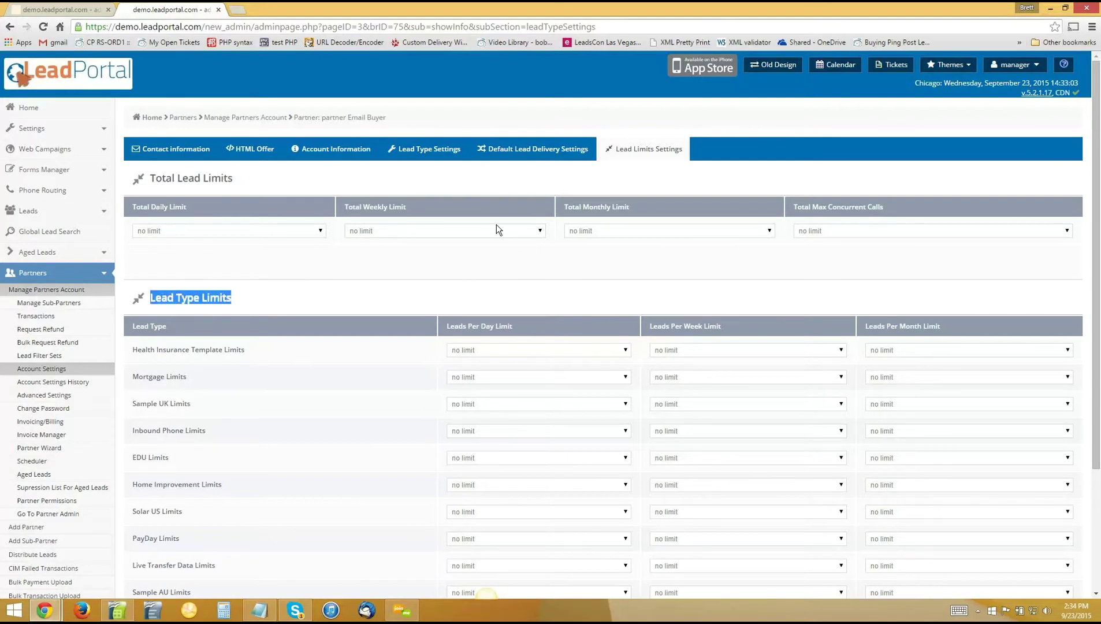
scroll(496, 225, "down", 2)
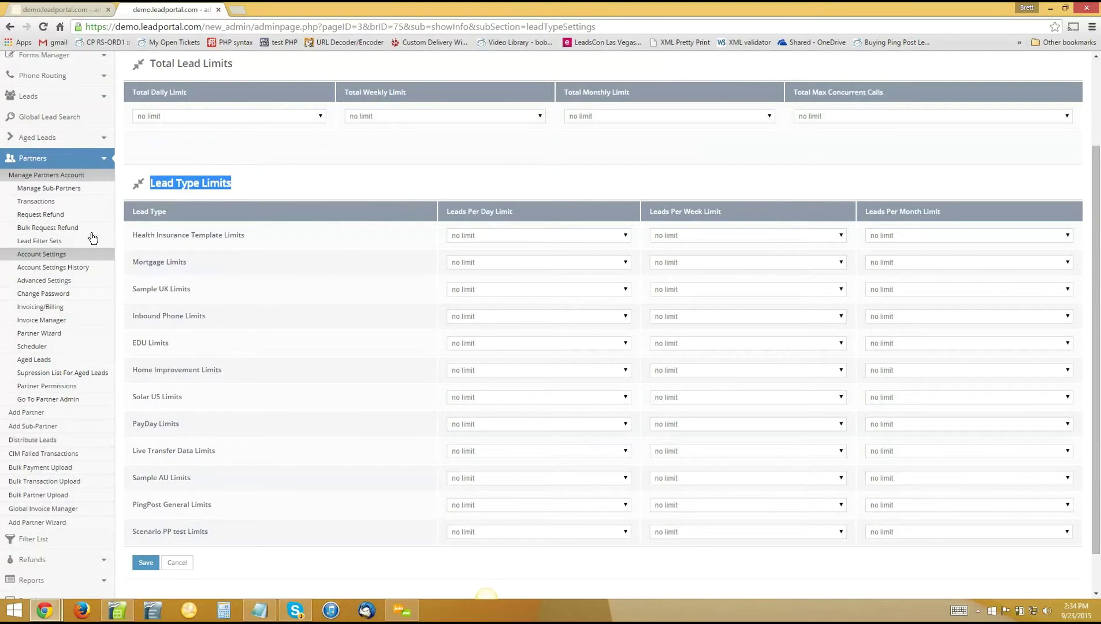
left_click(58, 250)
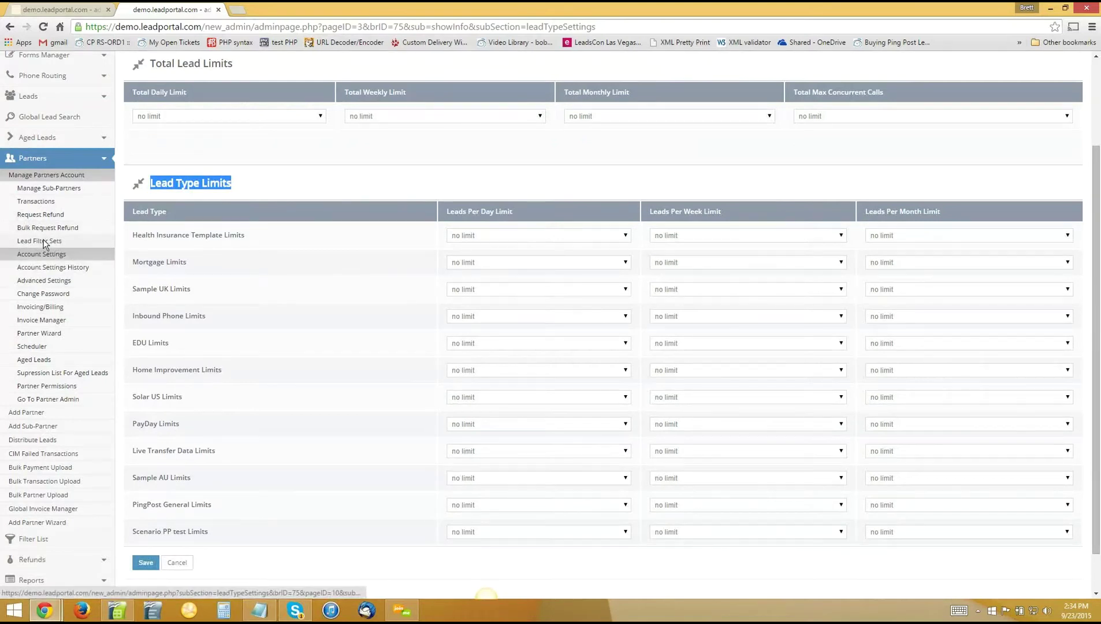
left_click(44, 242)
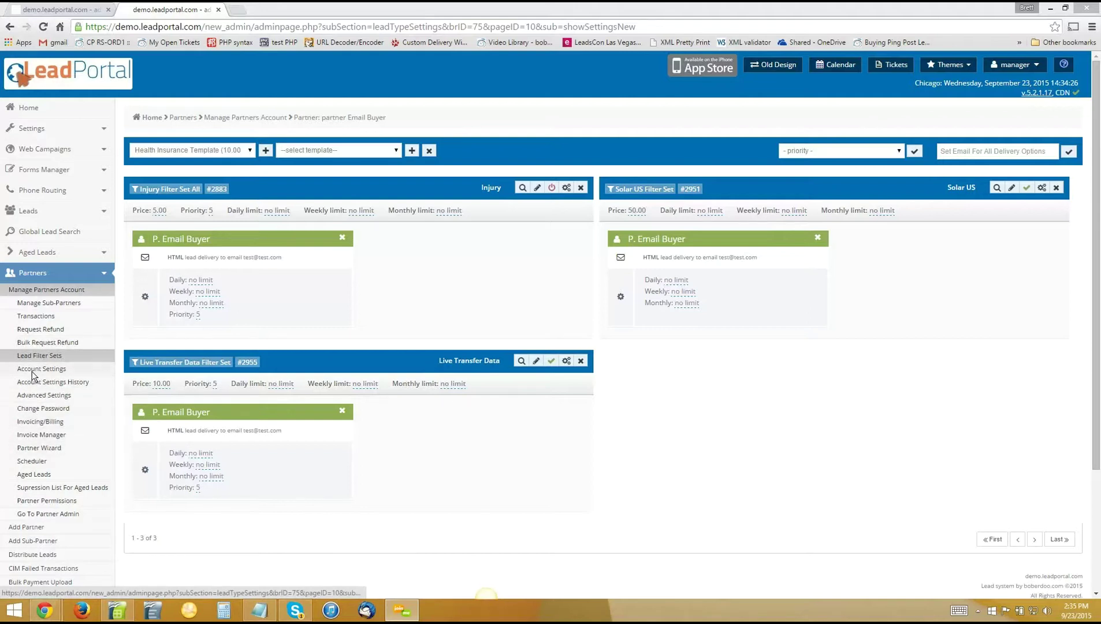
Step: Open the Sample Email Buyer's lead limits settings and set the total daily limit to 10 leads
left_click(53, 369)
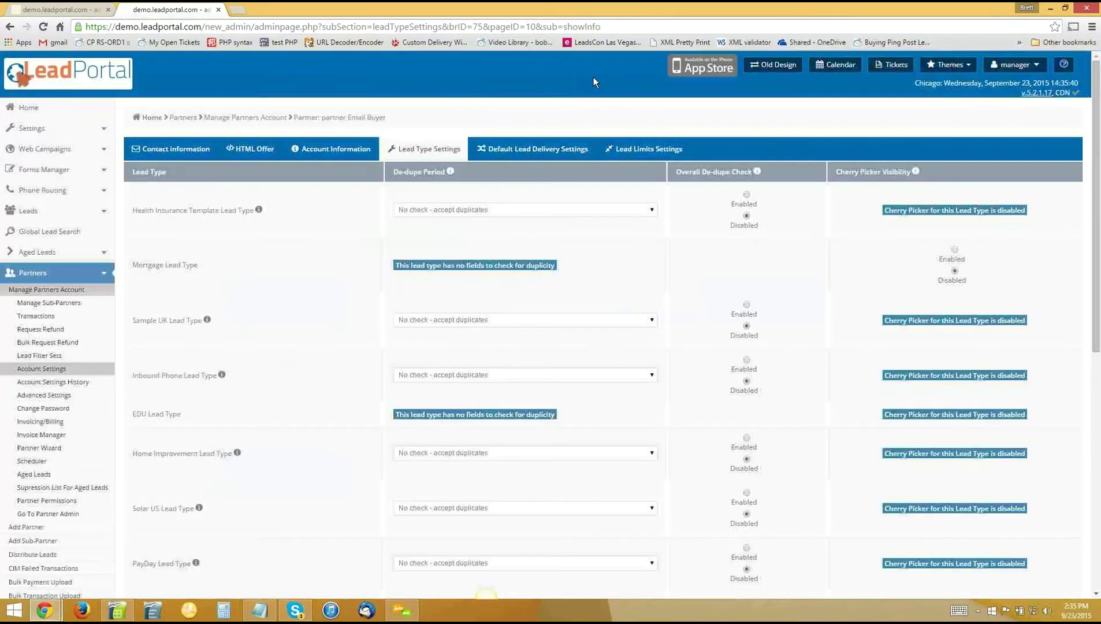
left_click(641, 156)
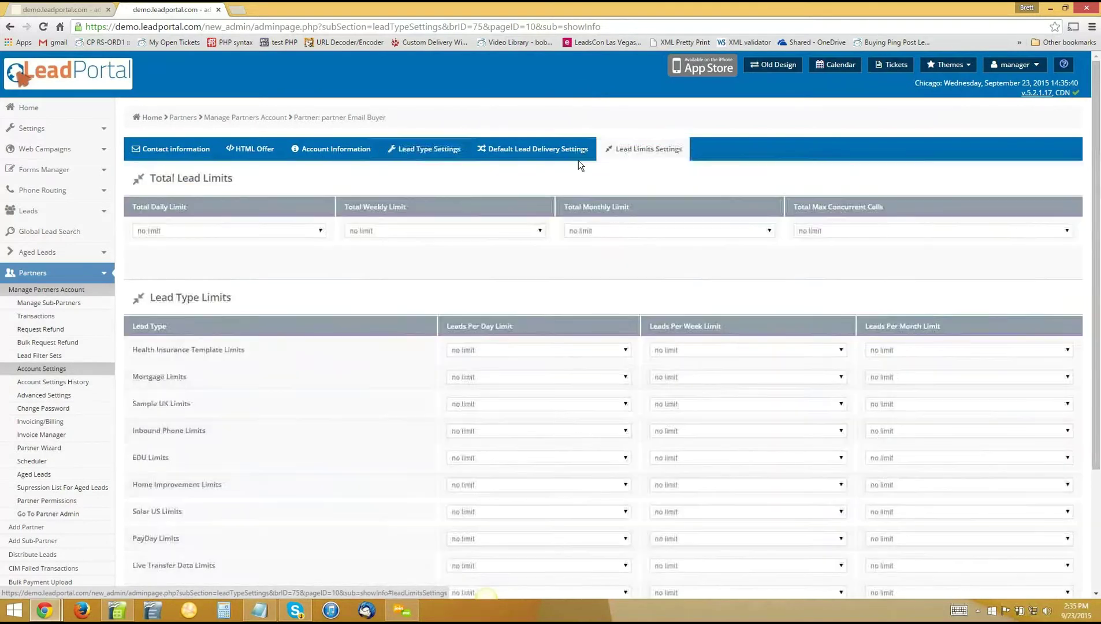
left_click(192, 231)
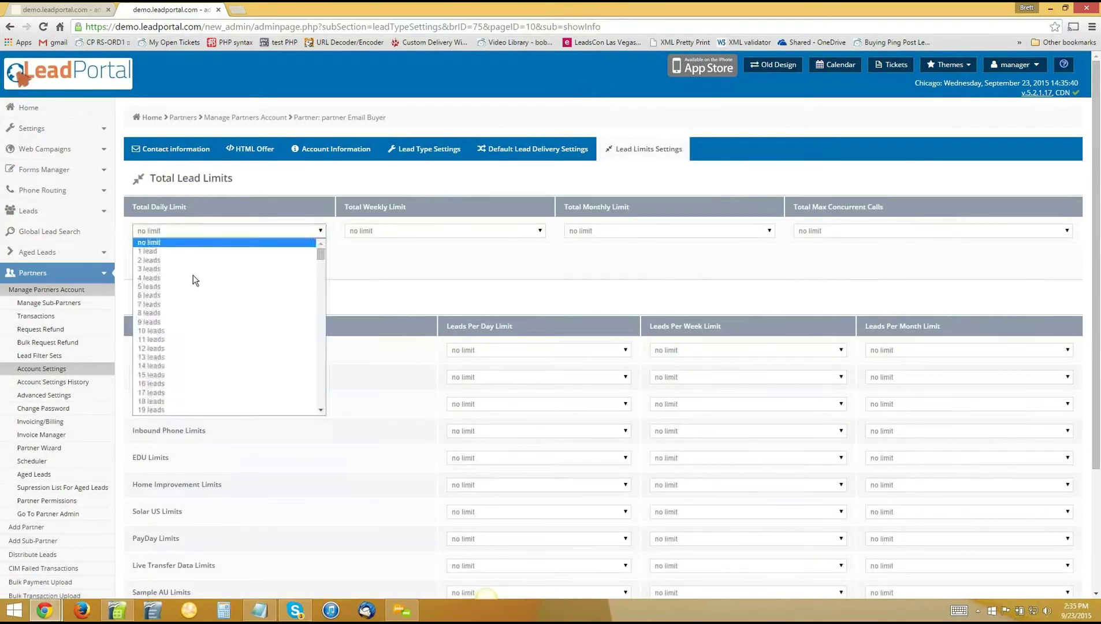
left_click(173, 330)
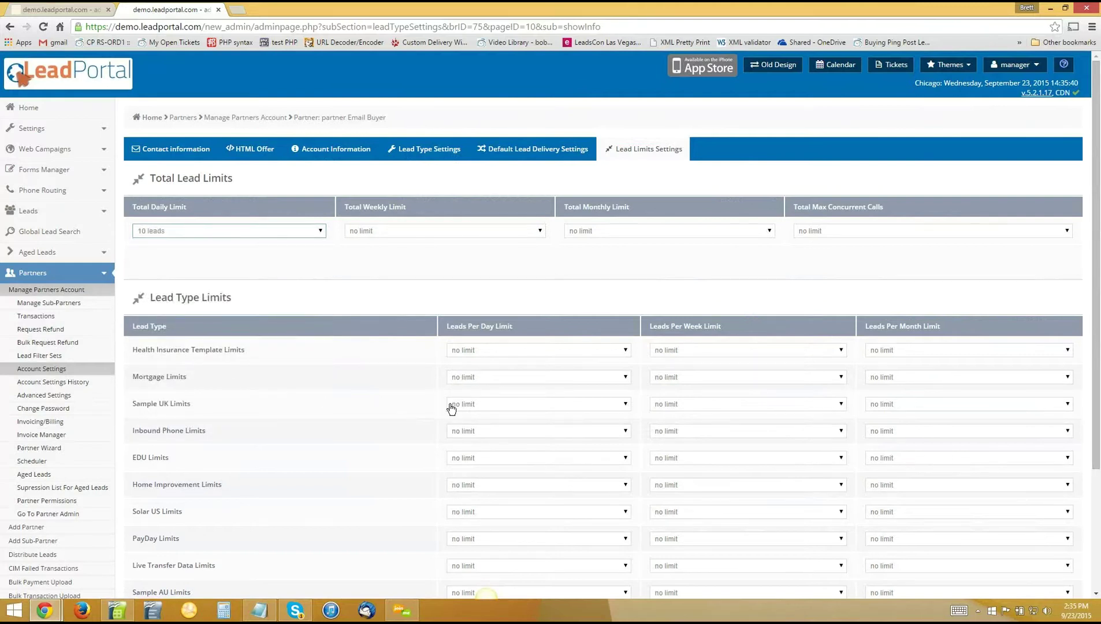
Step: Set the leads per day limit to 7 leads for both the Mortgage and Solar US lead types
left_click(483, 377)
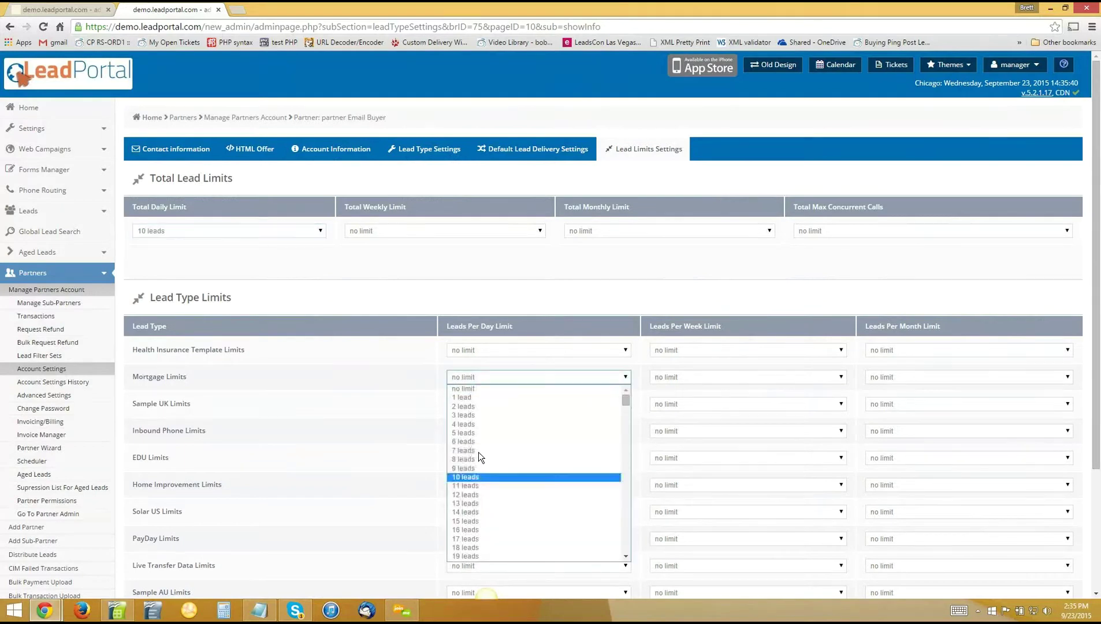
left_click(330, 368)
key("7")
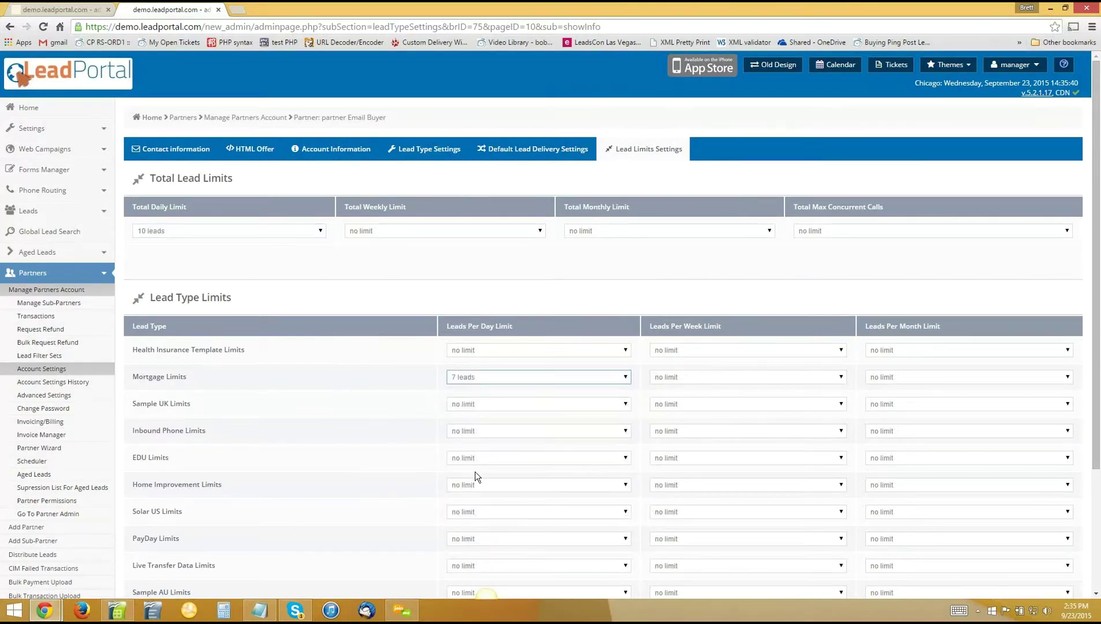
left_click(479, 511)
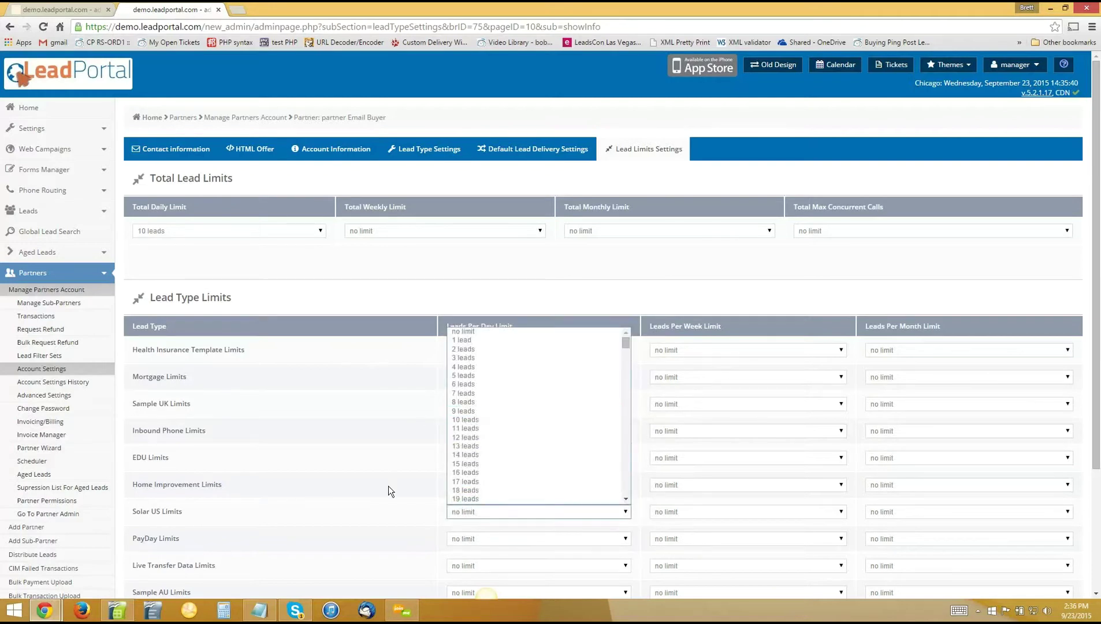
left_click(474, 513)
key("7")
left_click(268, 289)
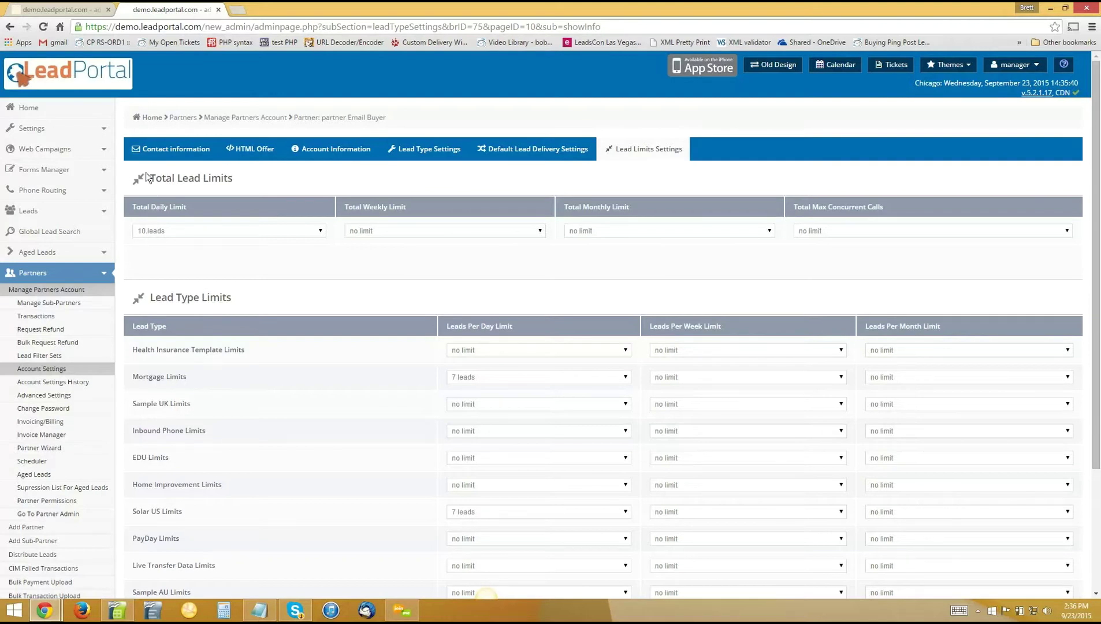
Step: Compare the total lead limits with the lead type limits, and open the partner's lead filter sets
triple_click(248, 175)
left_click(223, 254)
left_click_drag(155, 297, 304, 297)
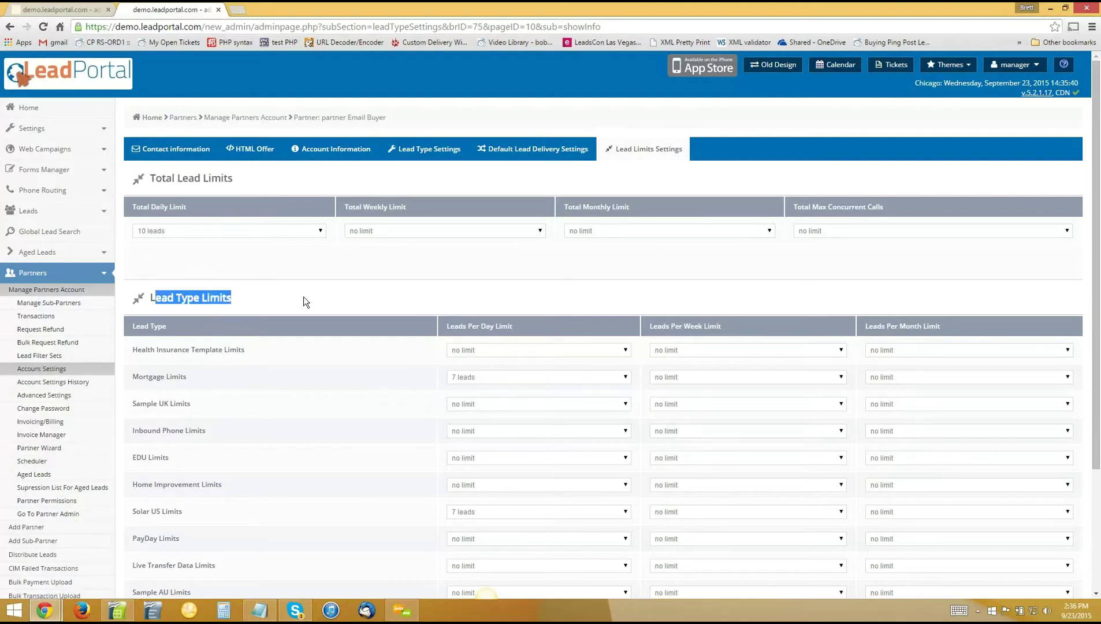
left_click(303, 297)
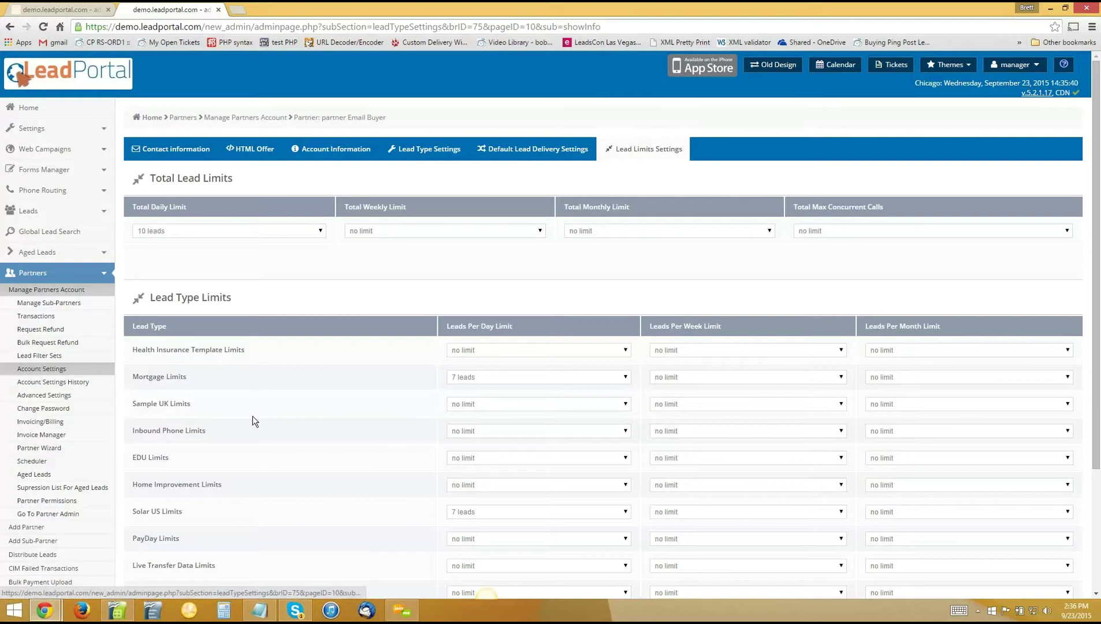
left_click(36, 356)
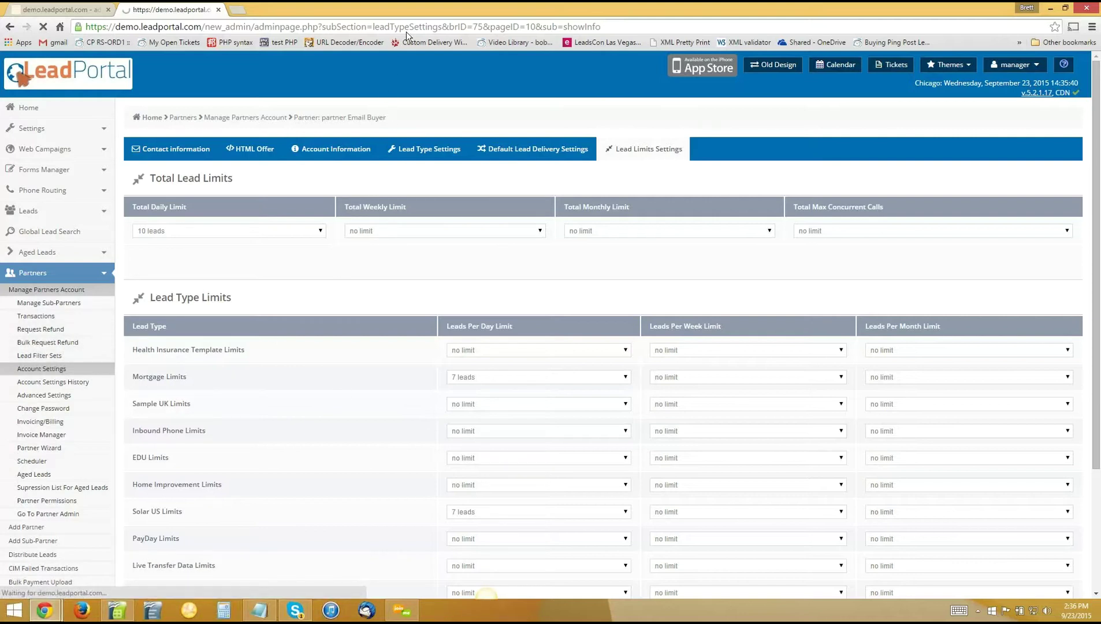
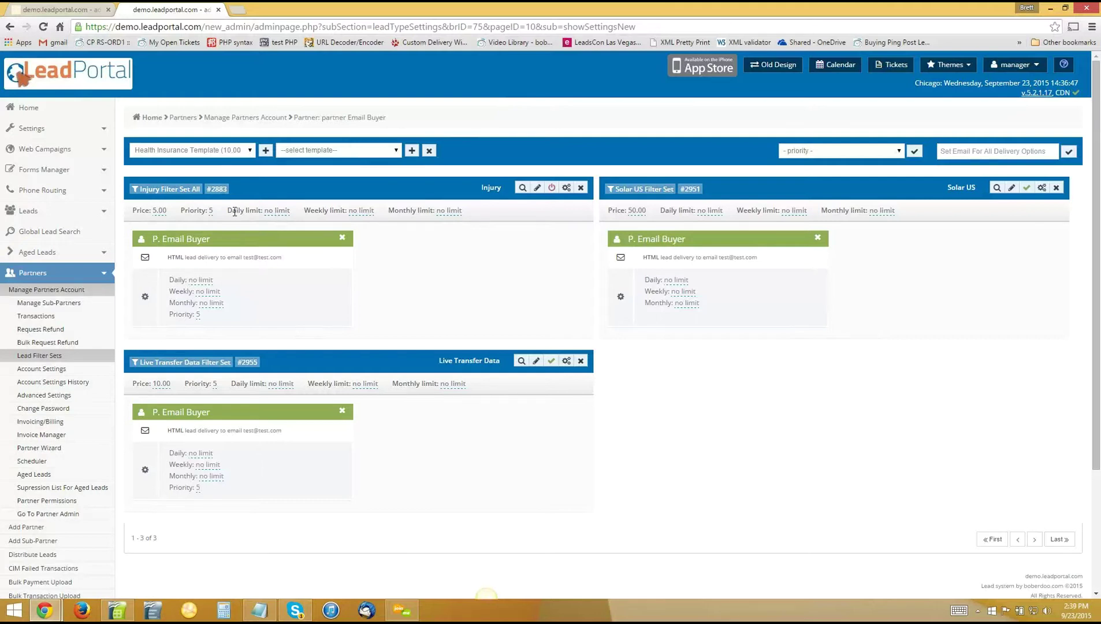
Step: Try a daily limit of 330 leads on the Injury filter set and discard the change
left_click(277, 212)
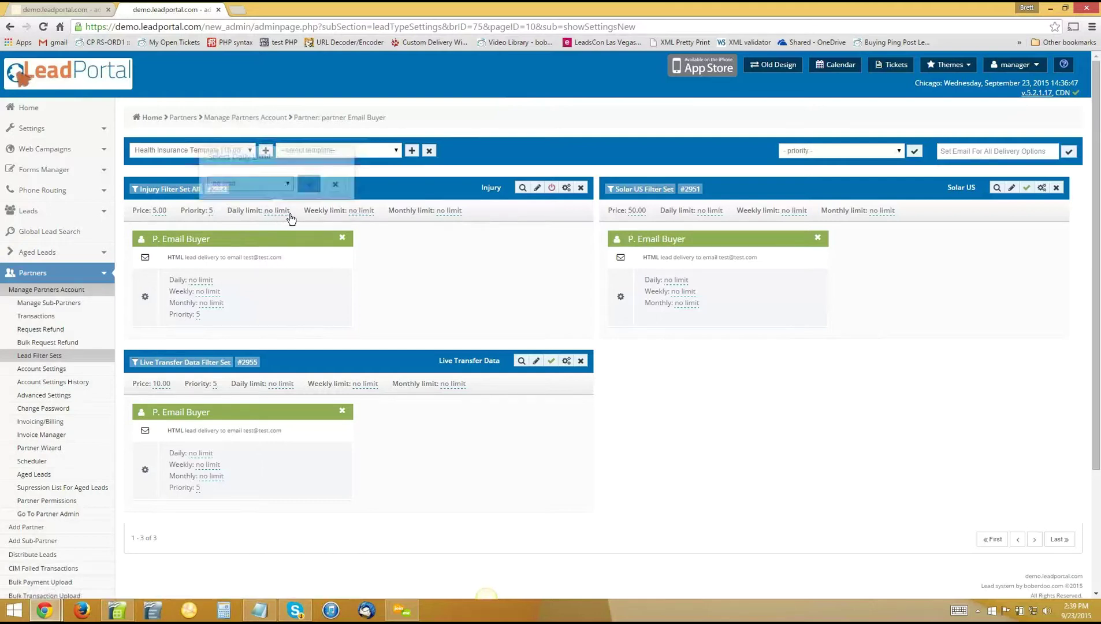
left_click(271, 184)
scroll(248, 327, "down", 10)
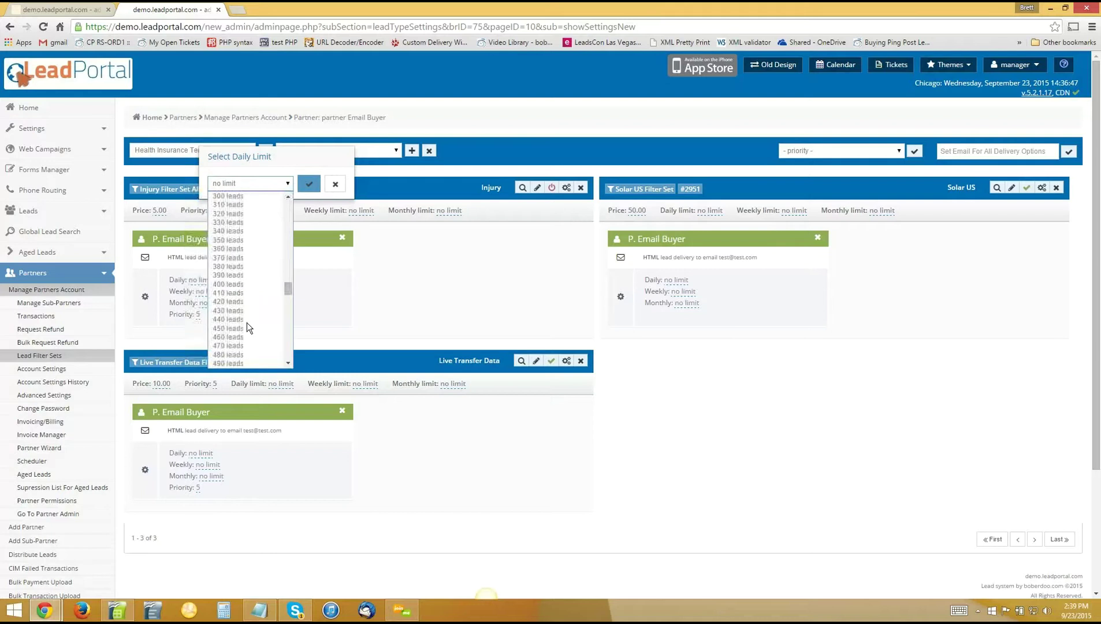
left_click(251, 221)
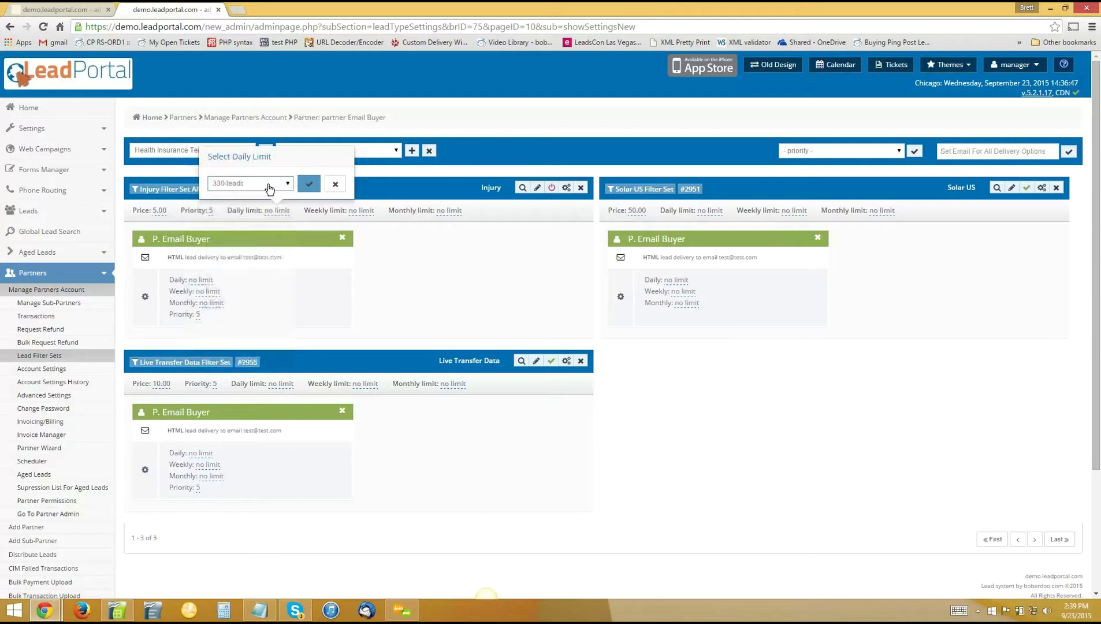
left_click(336, 185)
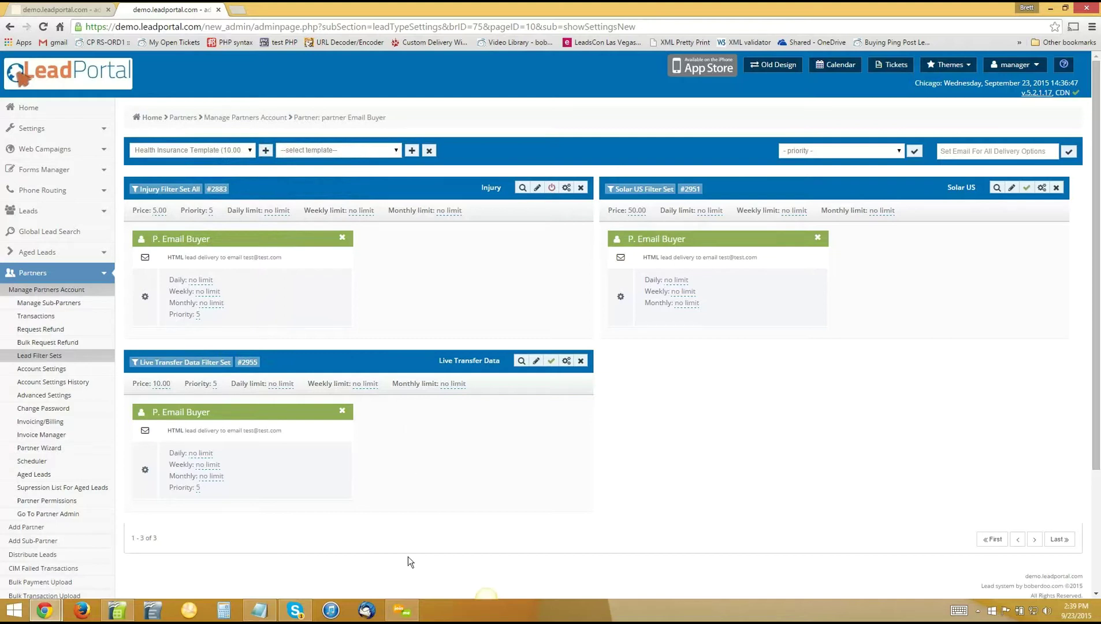
Step: Open the Reports page in a new browser tab and show all available reports
scroll(125, 467, "down", 3)
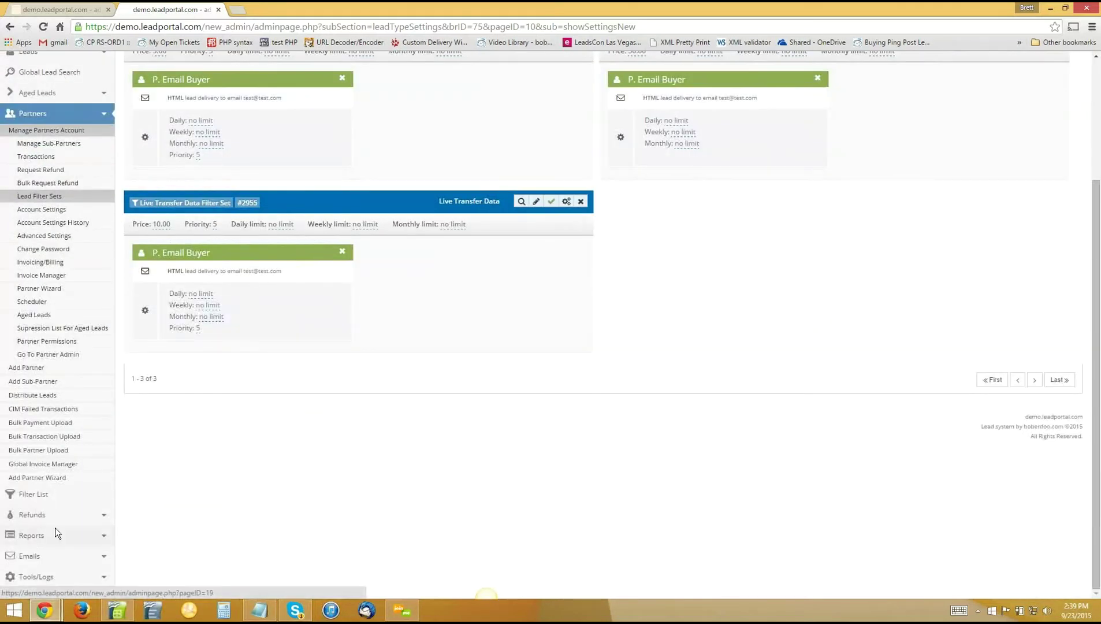
right_click(44, 542)
left_click(89, 454)
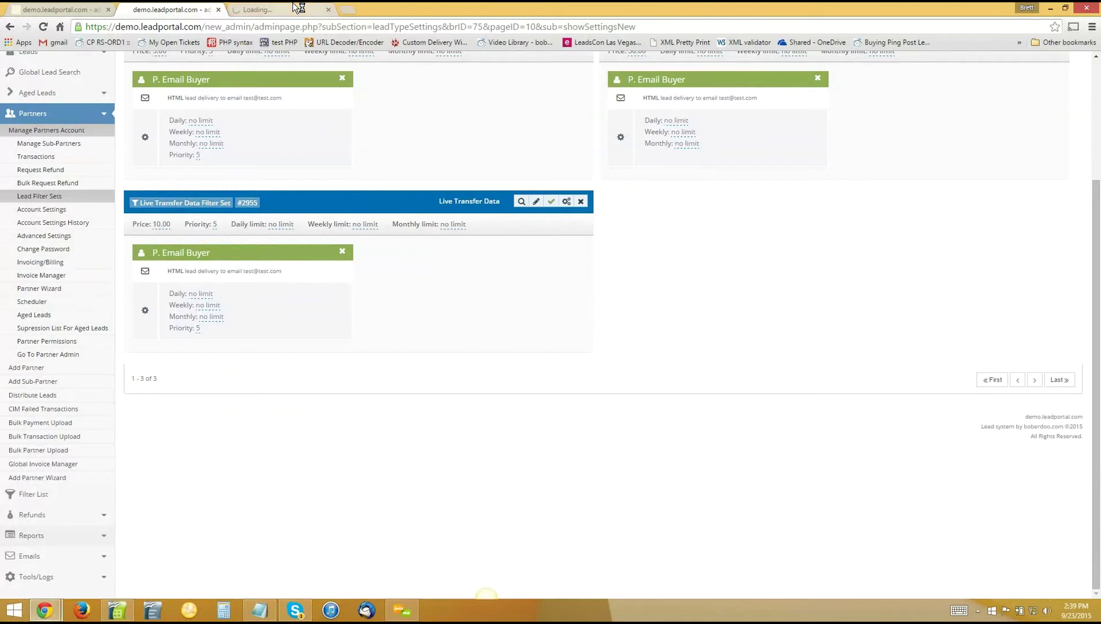
left_click(298, 7)
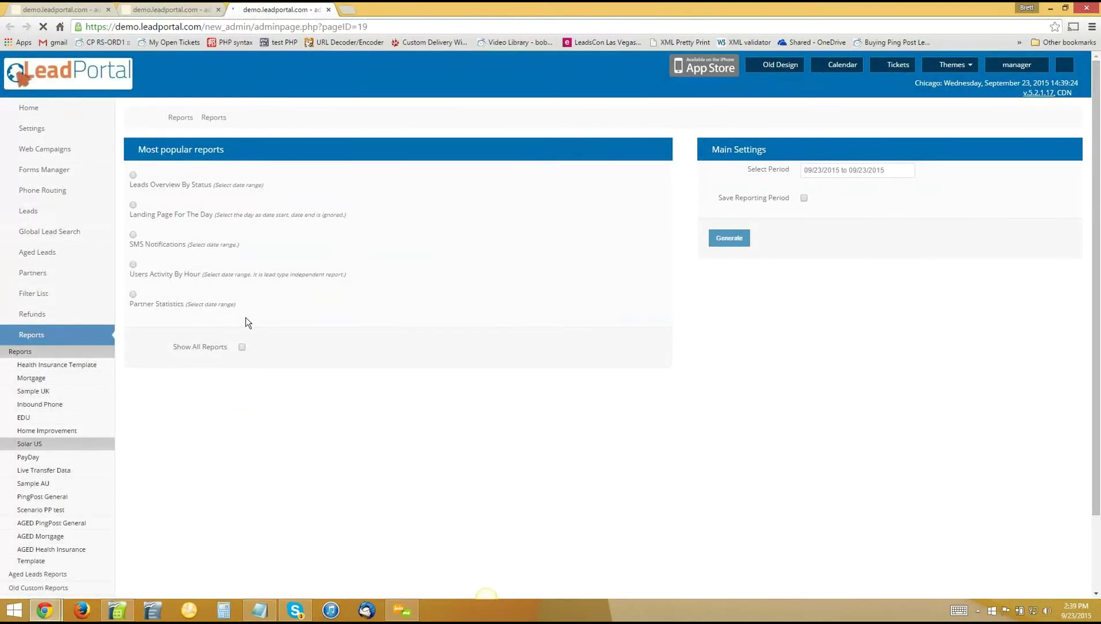
left_click(245, 329)
Step: Search the report list for "quota" and generate the Partner Quota Report for Solar US
key("ctrl+f")
type("qu")
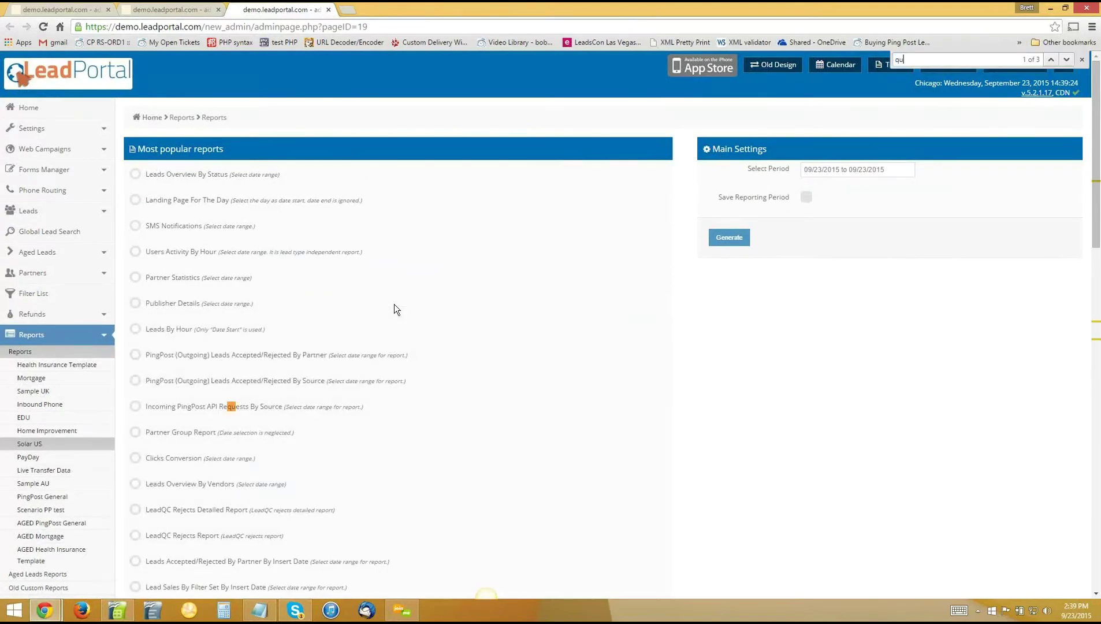
type("pts")
key("BackSpace")
key("BackSpace")
type("ota")
key("ctrl+shift+i")
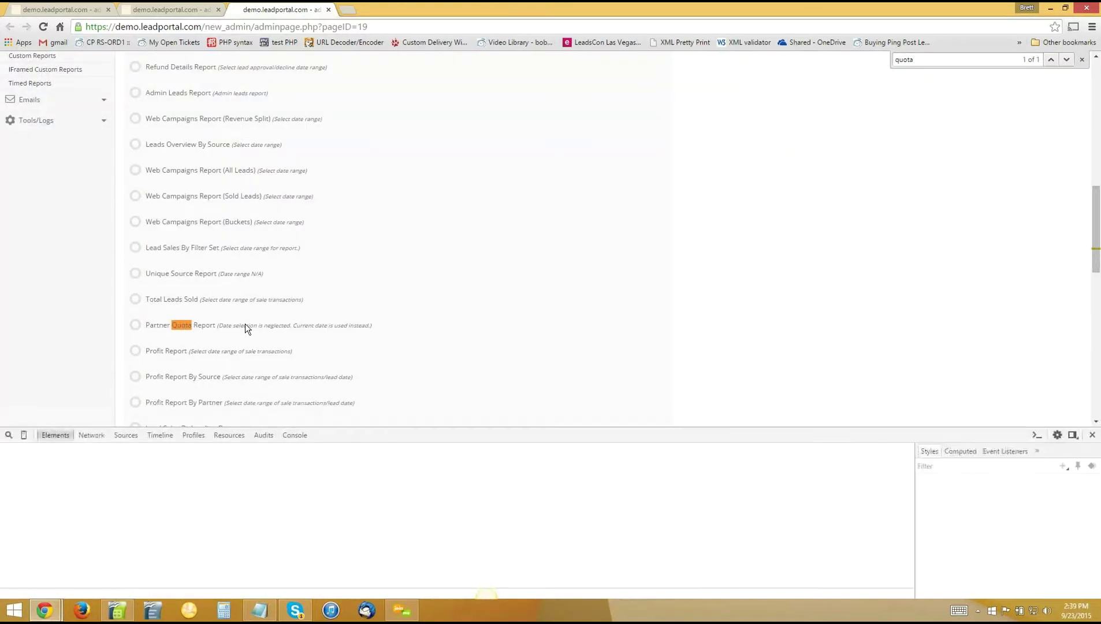
left_click(1093, 436)
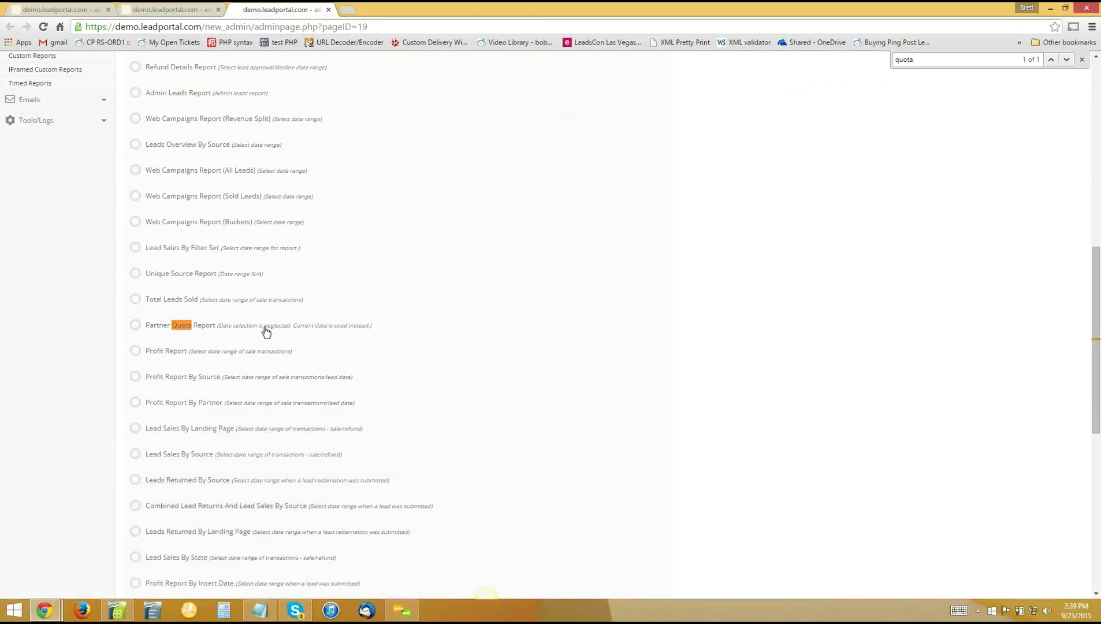
left_click(137, 325)
scroll(295, 320, "up", 15)
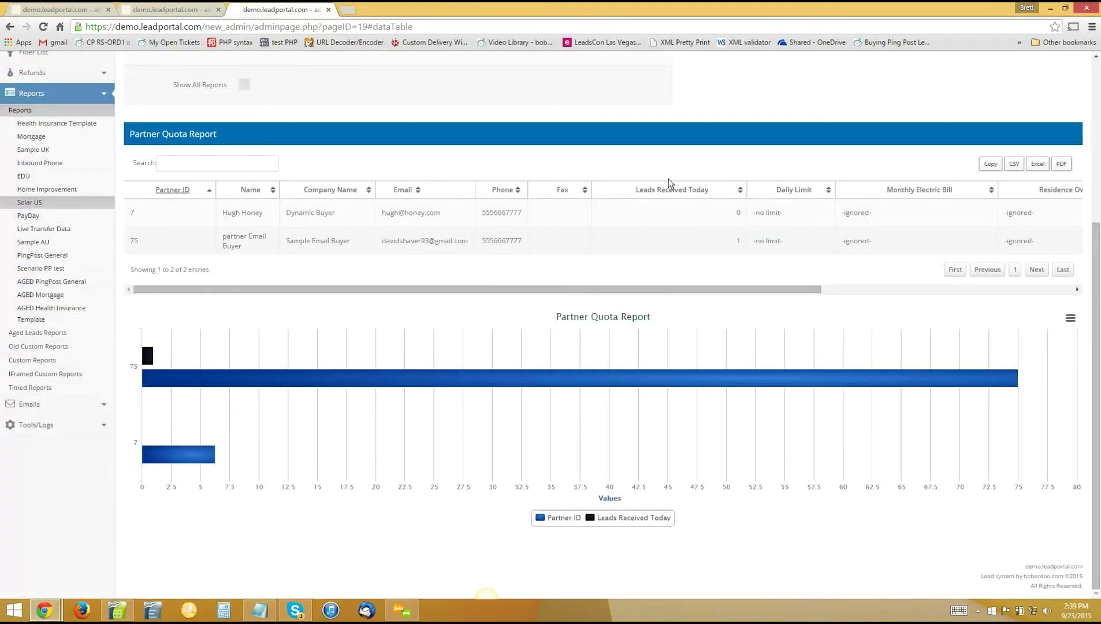
Step: Sort the quota report by leads received today and review each partner's daily limit and filter criteria
left_click(672, 197)
left_click_drag(722, 286, 1035, 283)
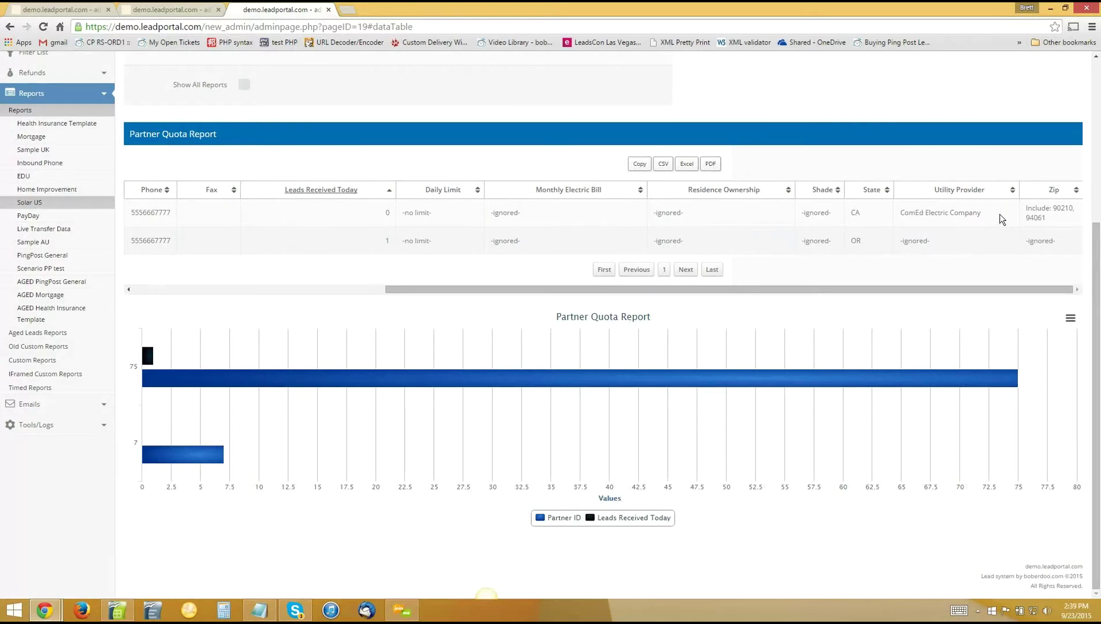
left_click_drag(900, 212, 991, 211)
left_click(855, 202)
left_click_drag(438, 291, 225, 292)
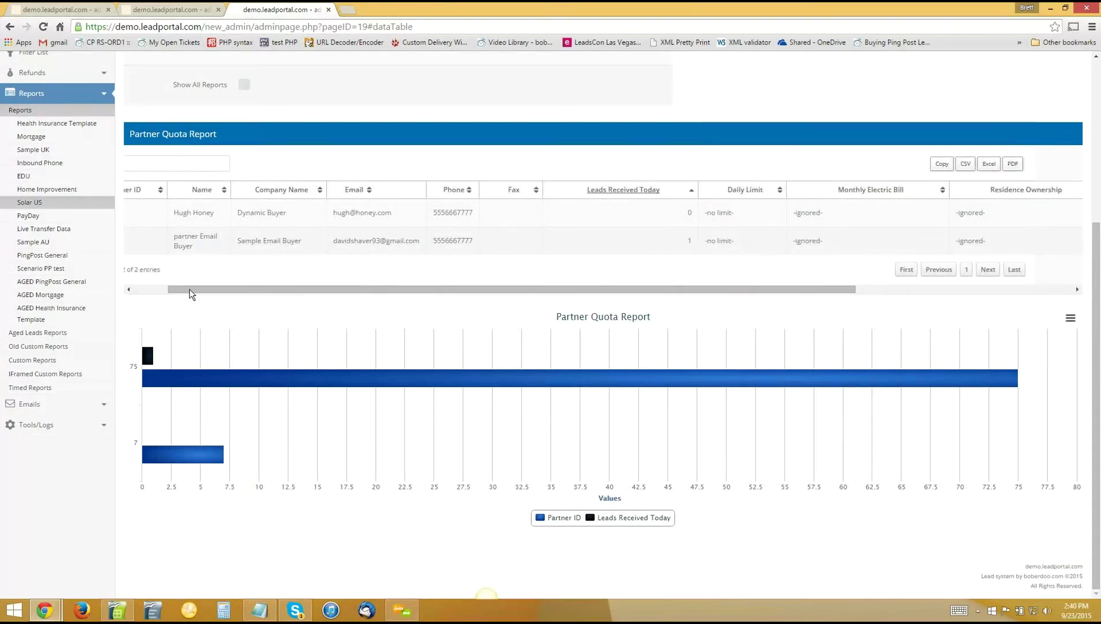
left_click_drag(190, 289, 165, 289)
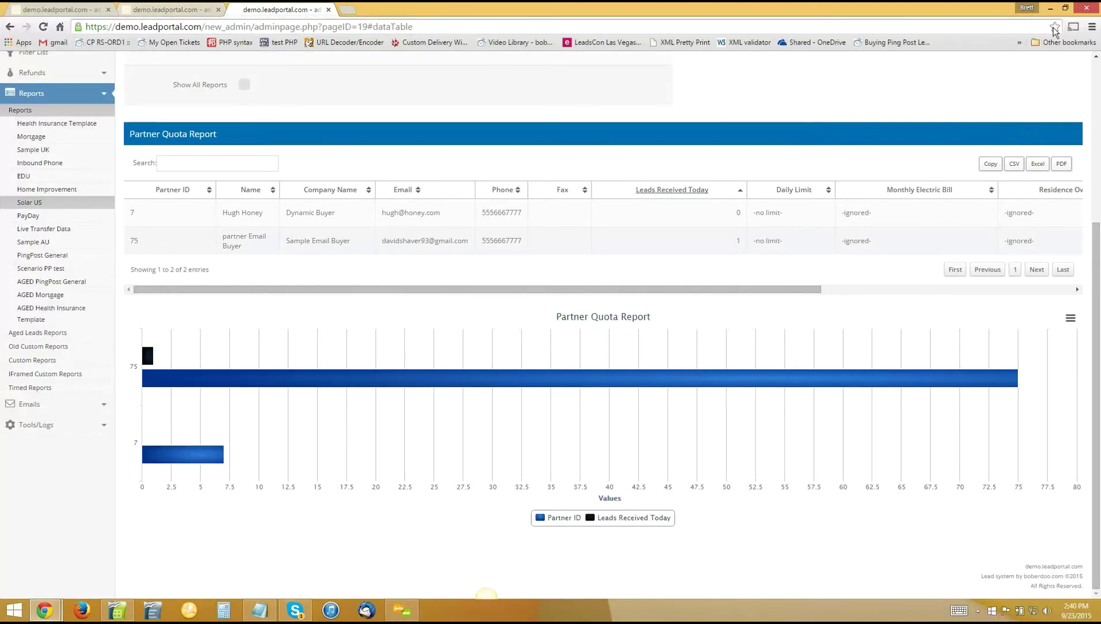
Step: Return to the partner's lead filter sets to review their limits, and open the Solar US leads list
left_click(186, 7)
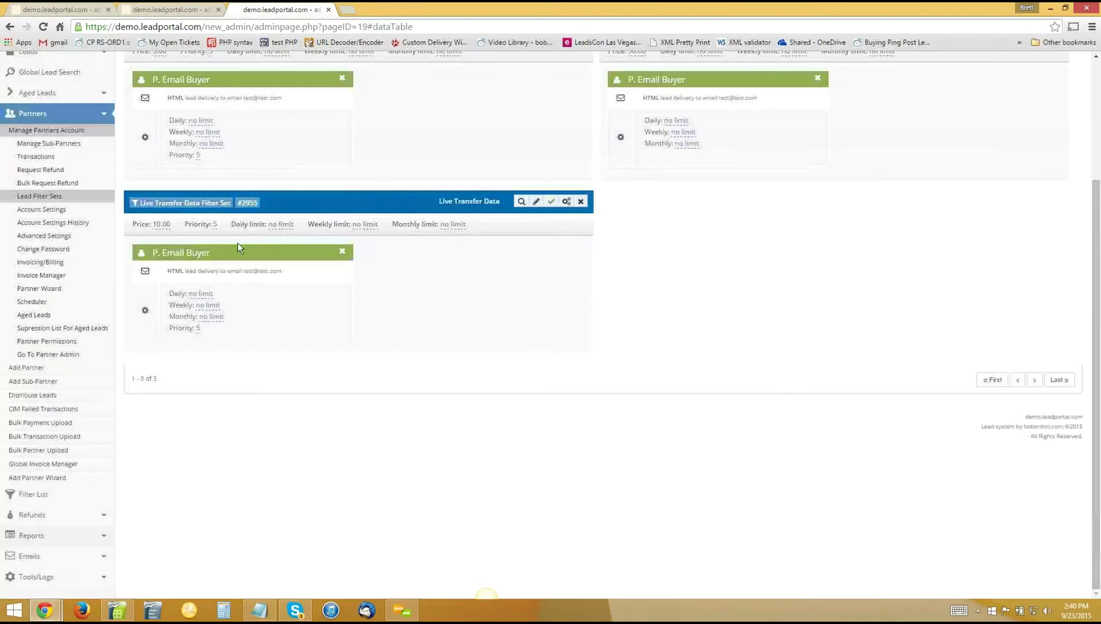
scroll(162, 243, "up", 3)
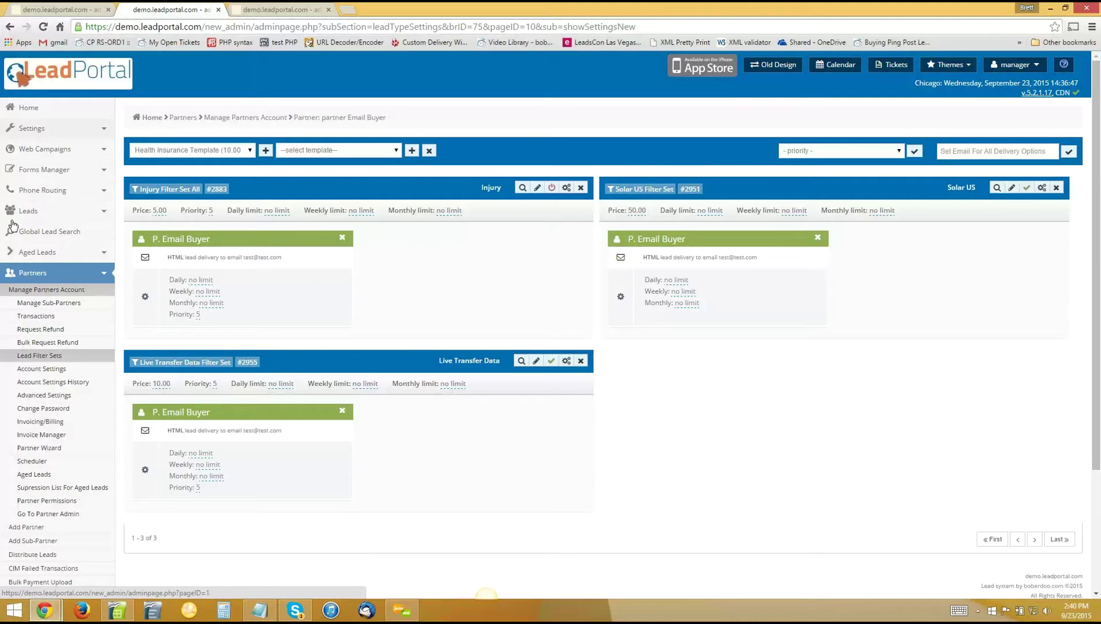
left_click(52, 211)
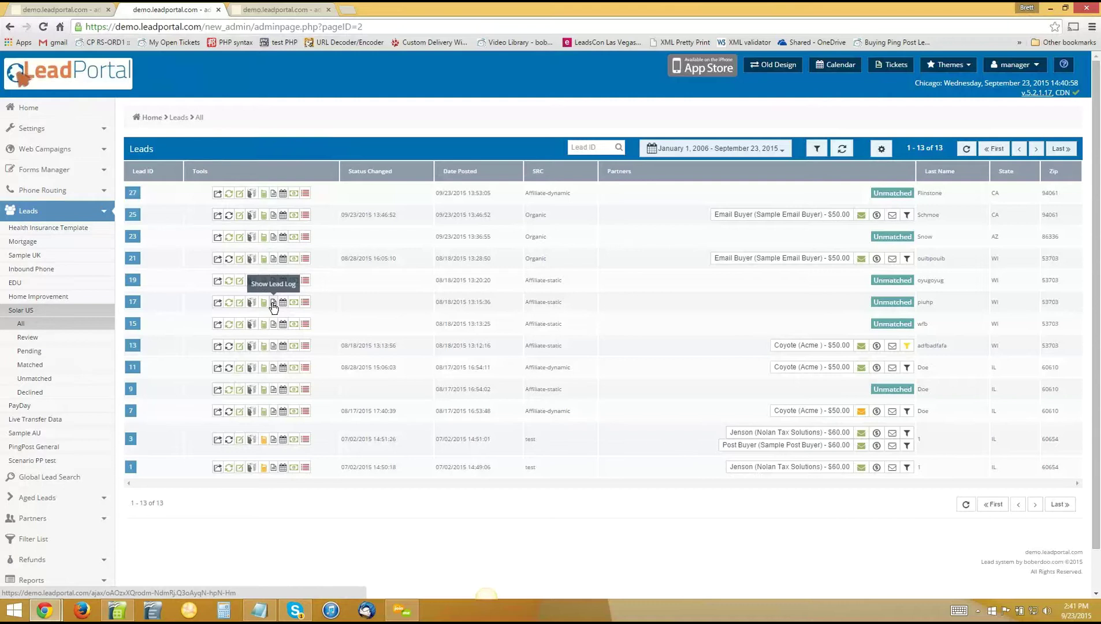
Step: Read the lead logs of matched lead 13 and unmatched lead 27 to compare their delivery entries
left_click(309, 326)
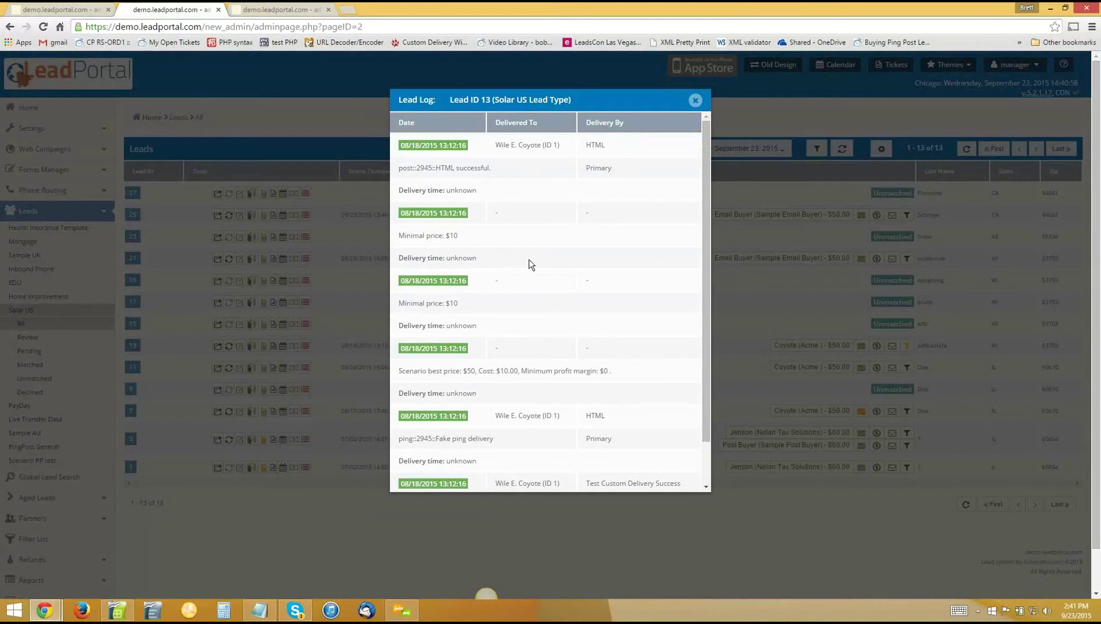
scroll(531, 248, "down", 1)
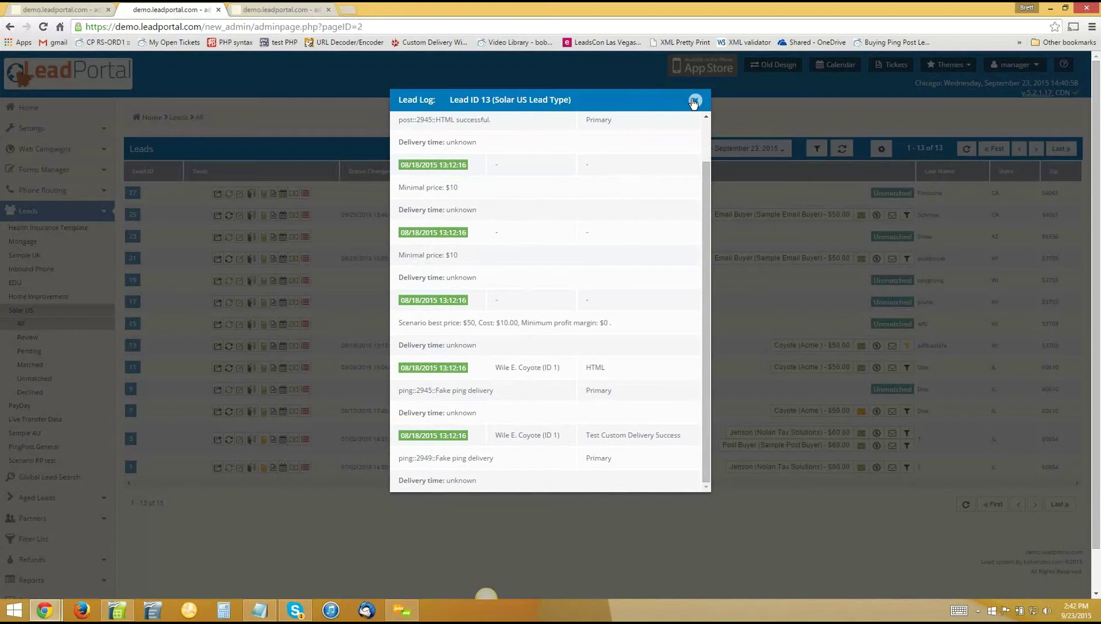
left_click(338, 153)
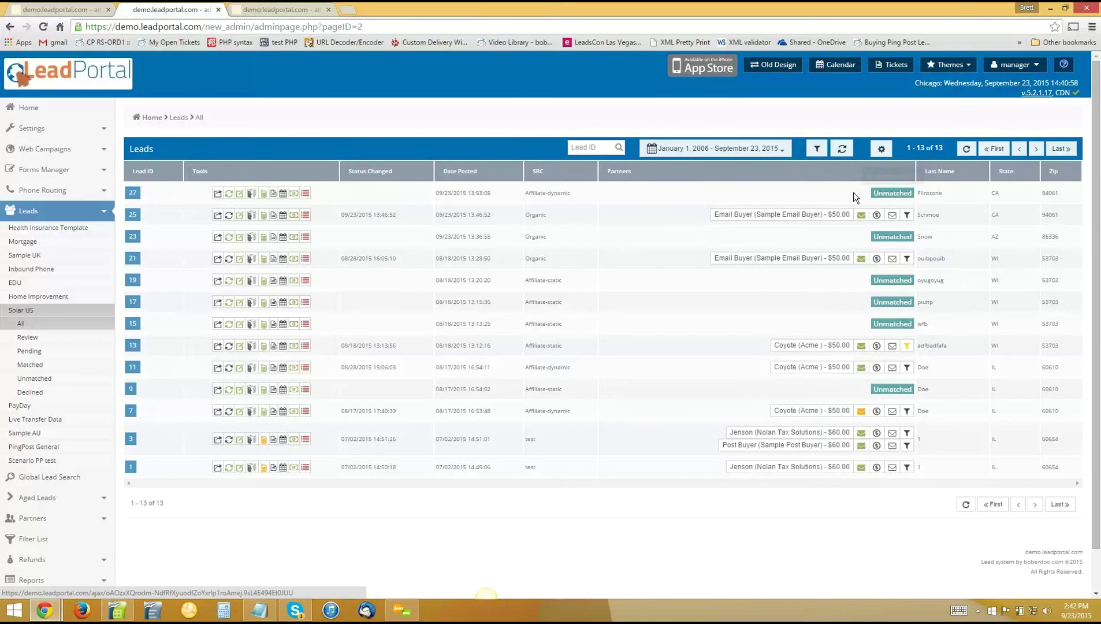
left_click(274, 194)
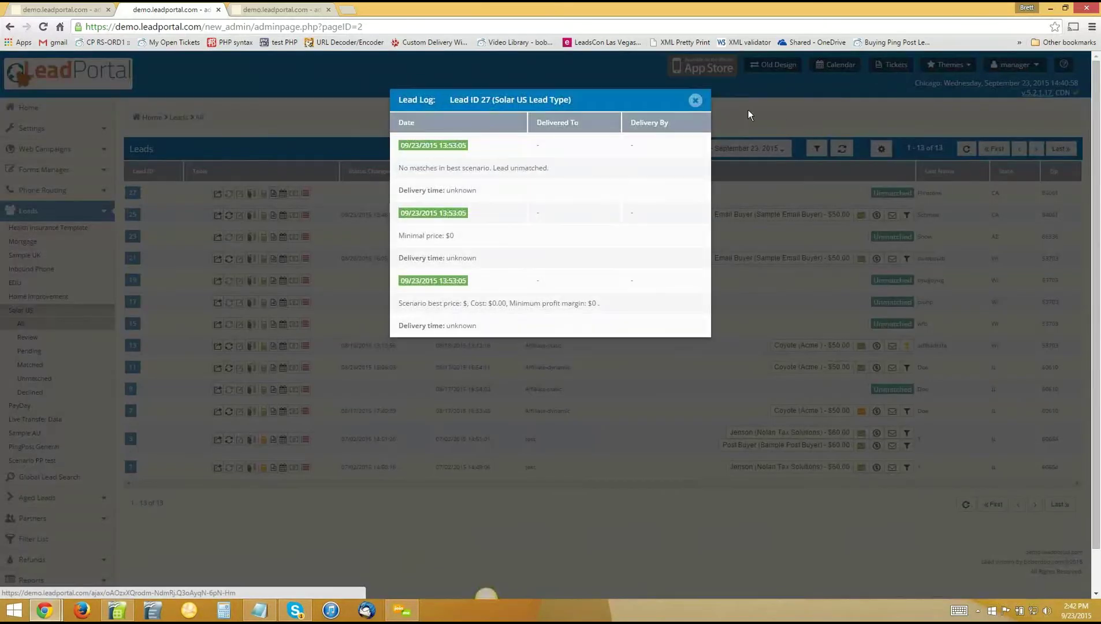
left_click(696, 100)
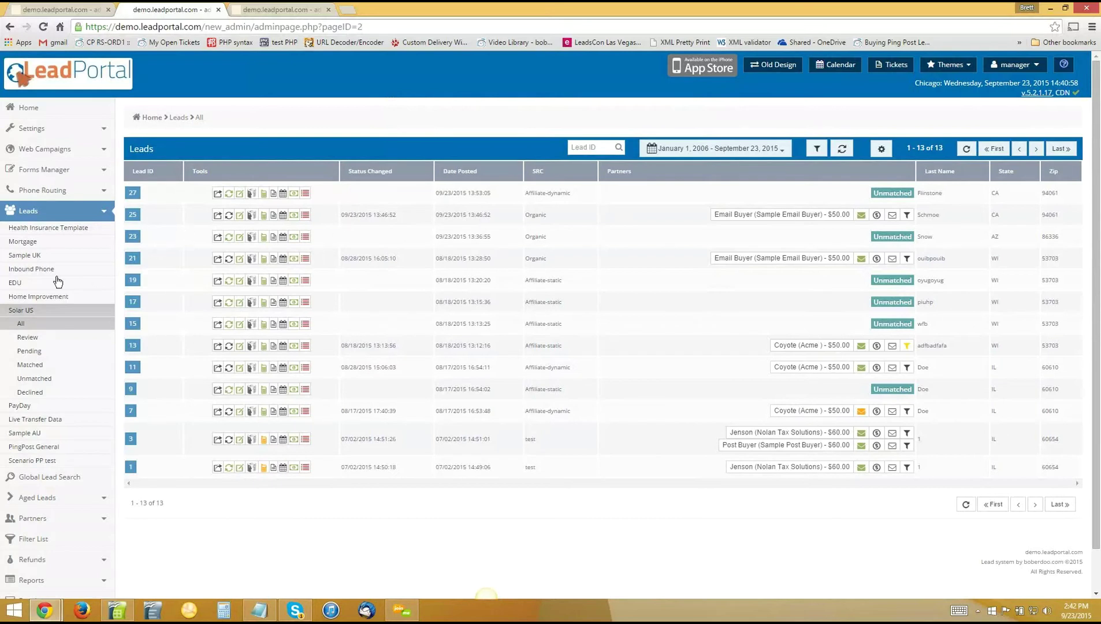
Step: Look through the Mortgage, PingPost General, Live Transfer Data and PayDay leads lists
left_click(38, 243)
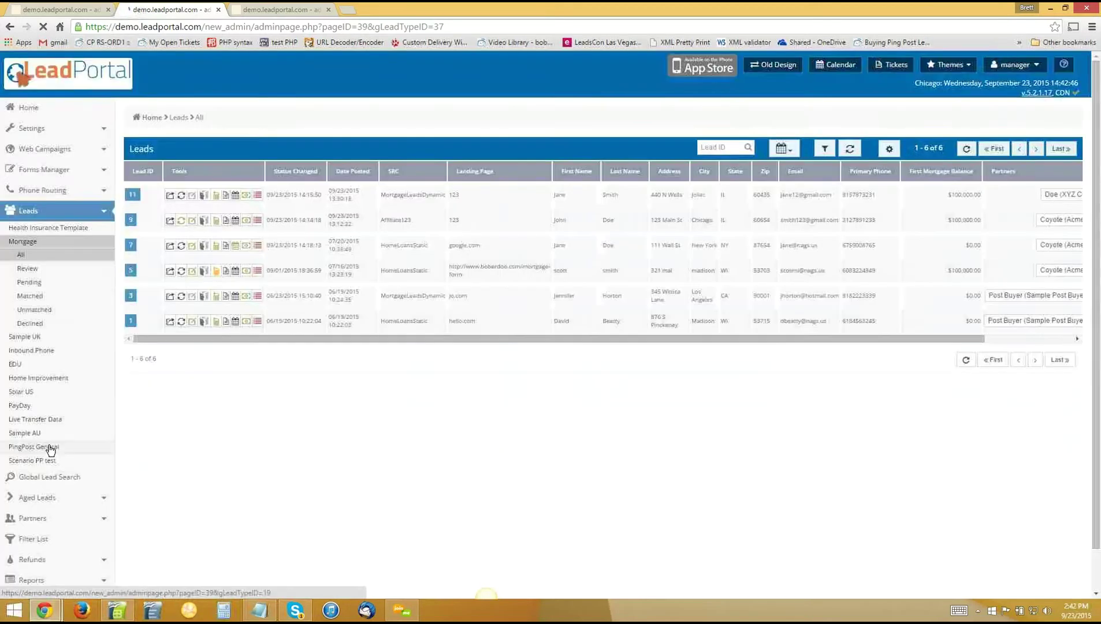
left_click(52, 447)
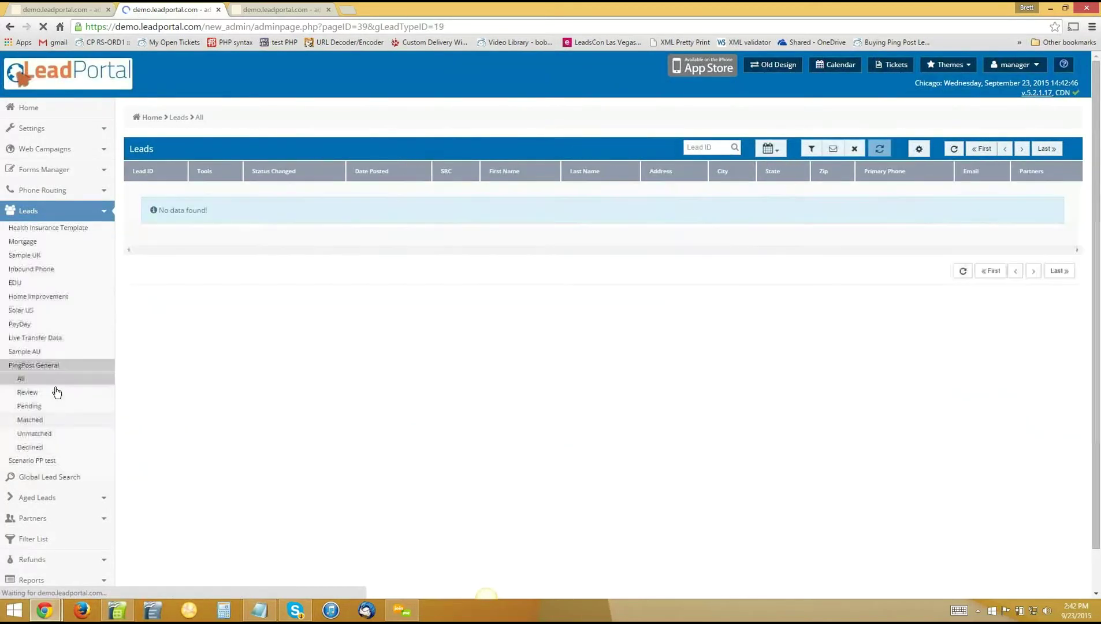
left_click(35, 342)
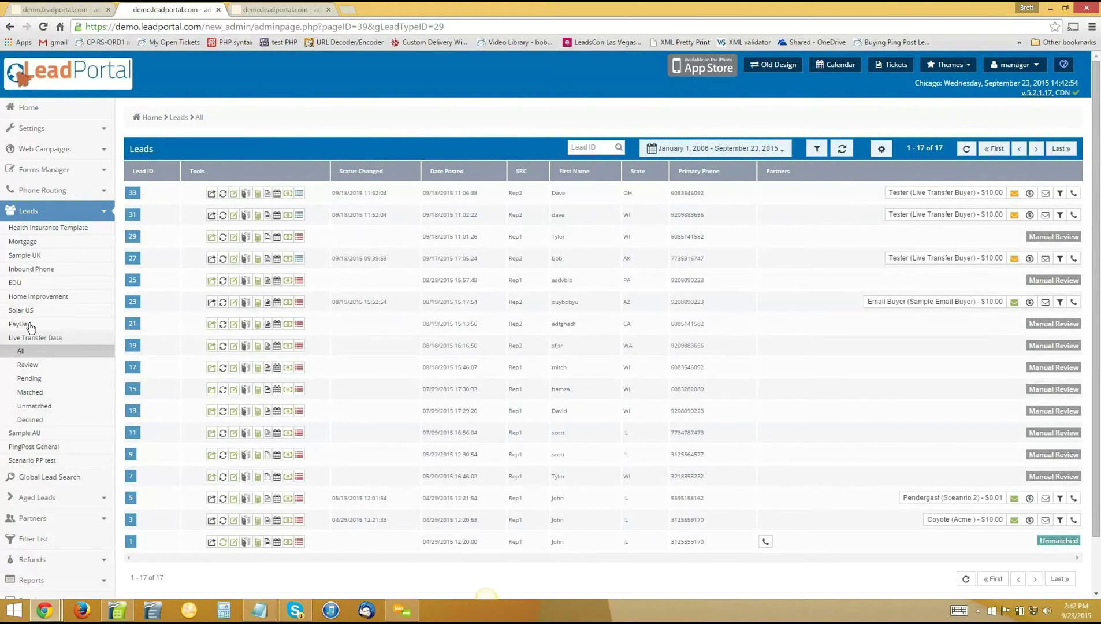
left_click(26, 326)
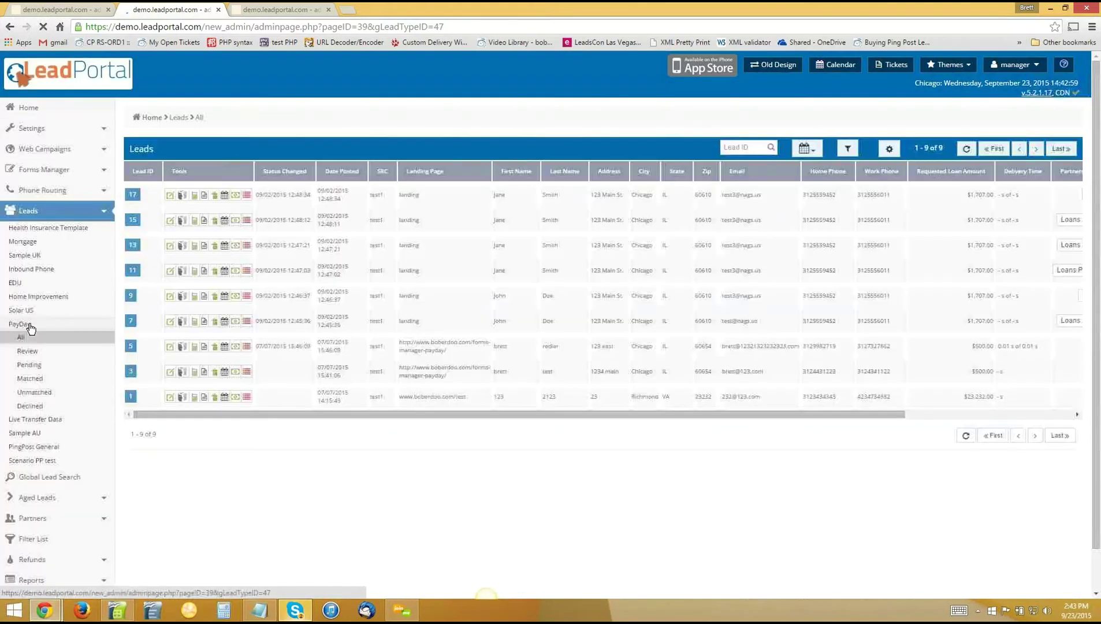
left_click_drag(495, 415, 533, 415)
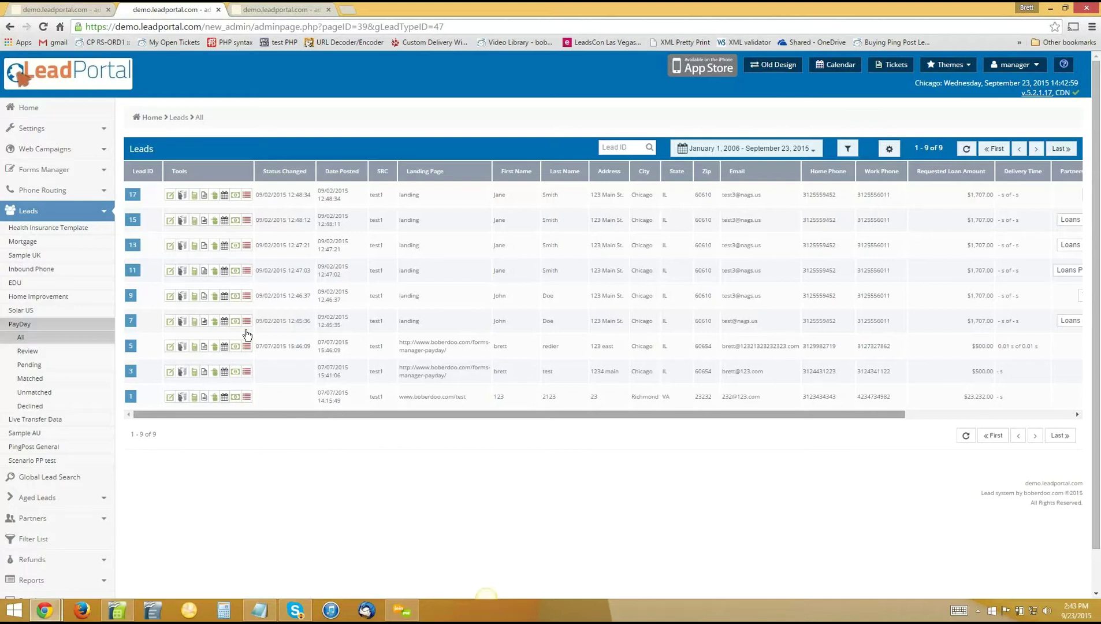
Step: Open the Health Insurance Template leads list and read the delivery entries in the lead log of lead 35
left_click(32, 230)
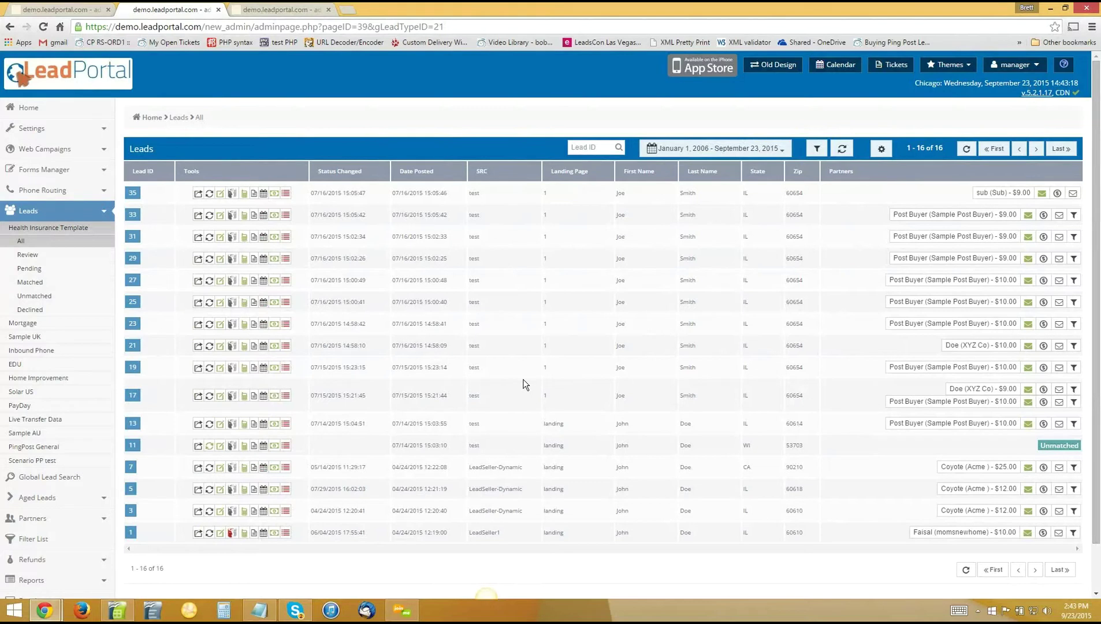
left_click(253, 199)
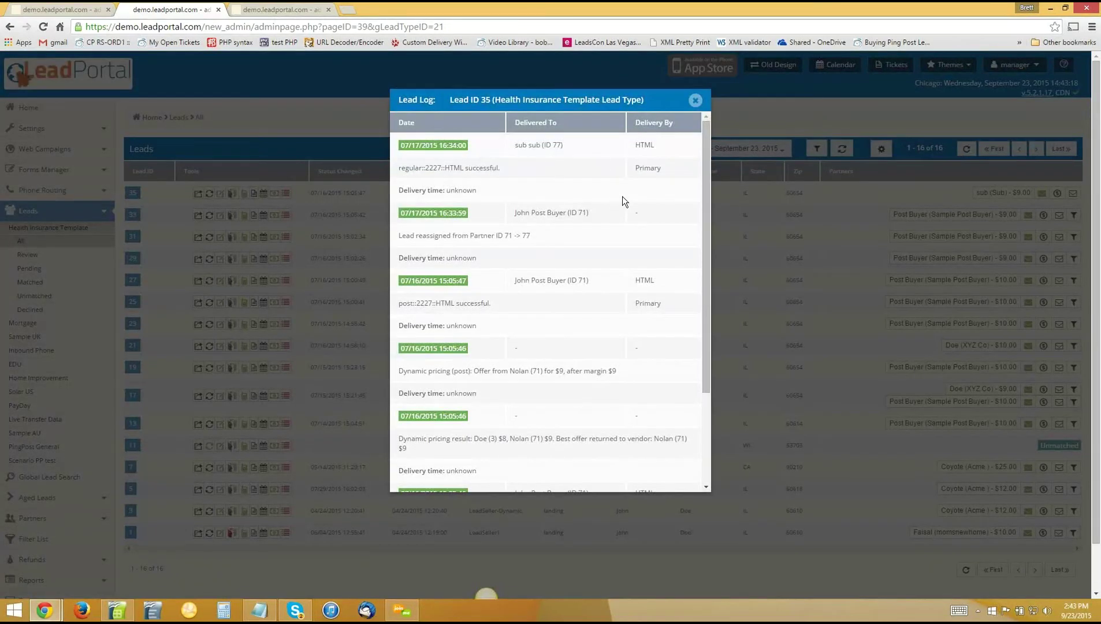
scroll(622, 199, "down", 2)
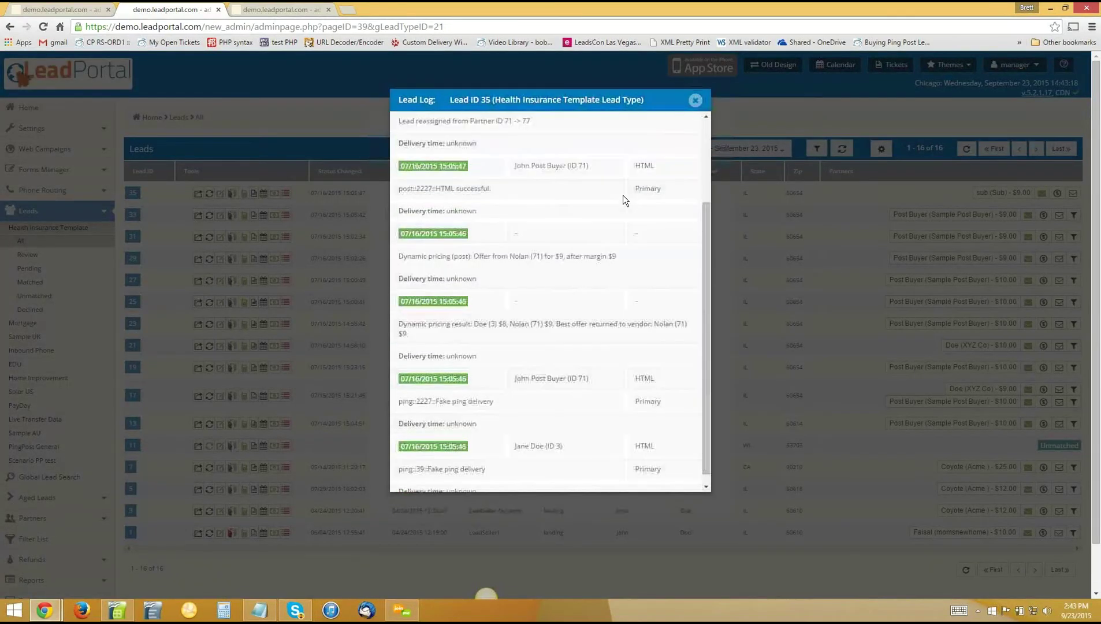
left_click(695, 102)
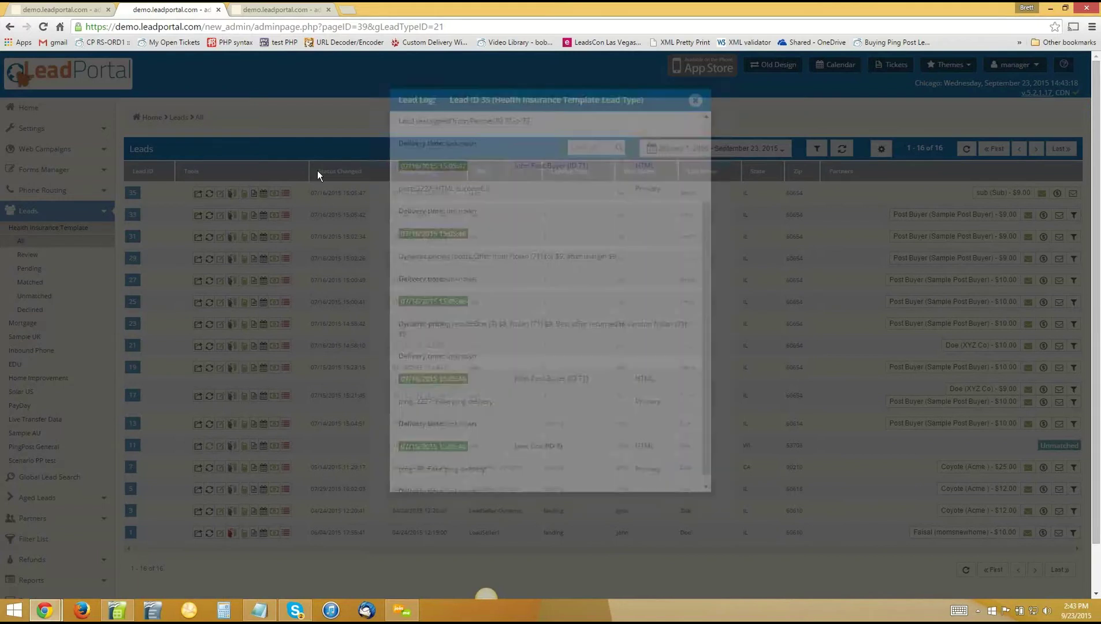
Step: Open the Tools/Logs page in a separate browser tab and switch to it
scroll(59, 498, "down", 1)
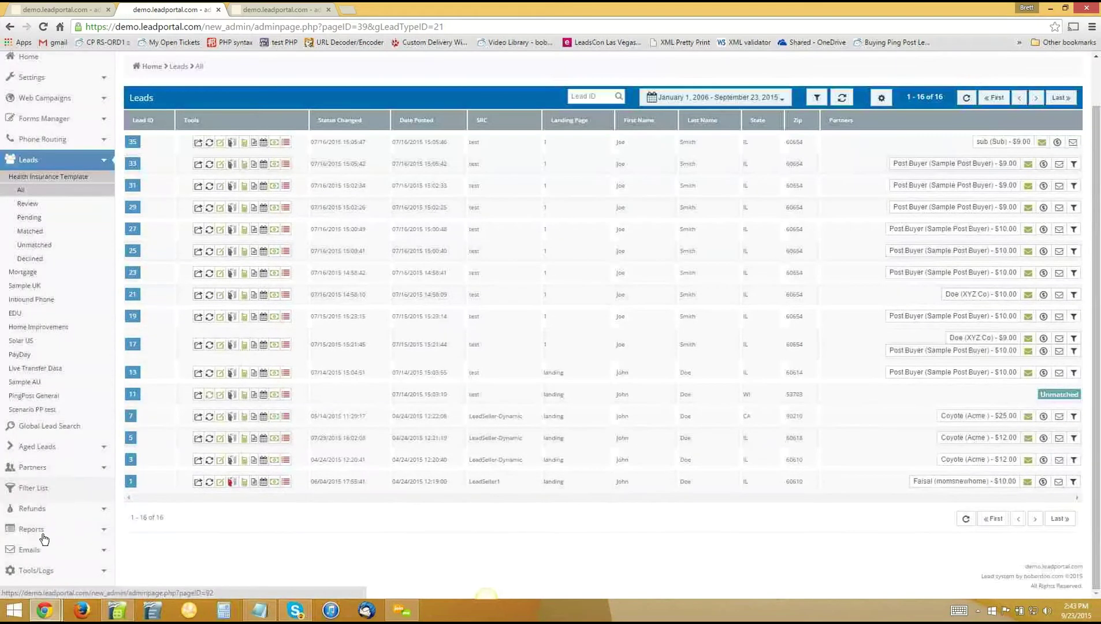
right_click(41, 573)
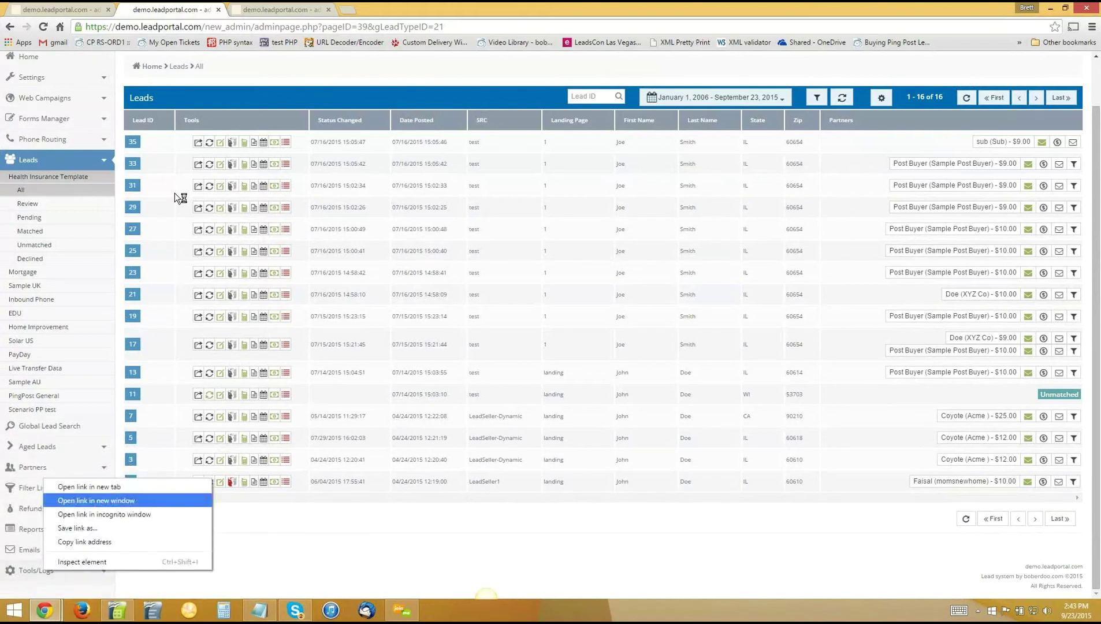
left_click(102, 492)
left_click(403, 9)
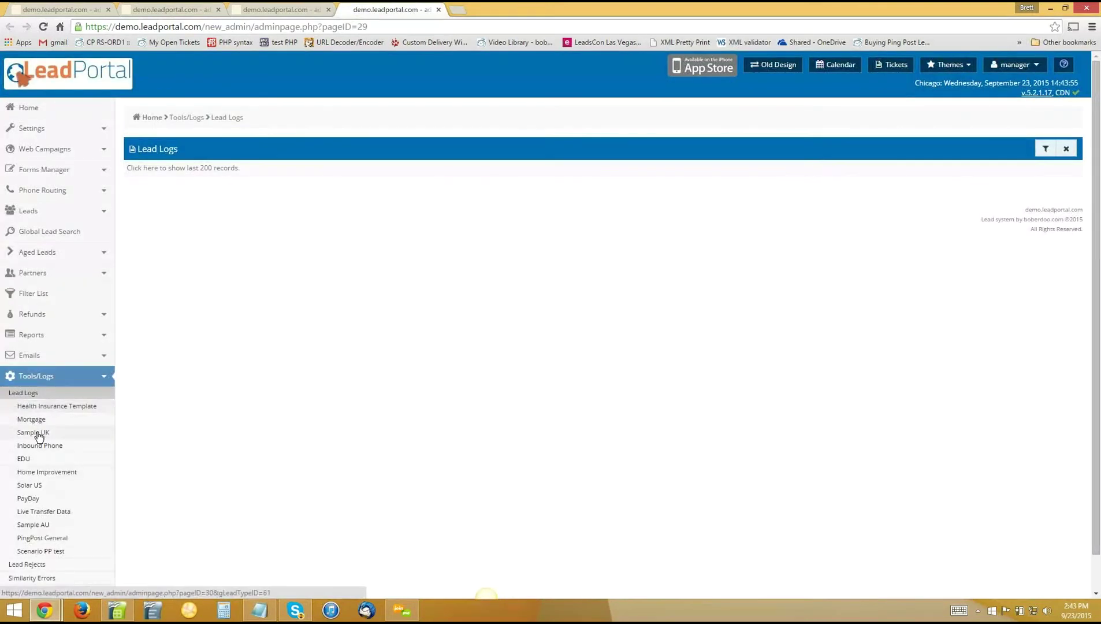
Step: Check the Health Insurance Template leads list for a lead ID and filter that lead type's logs by Lead ID 33
left_click(1043, 149)
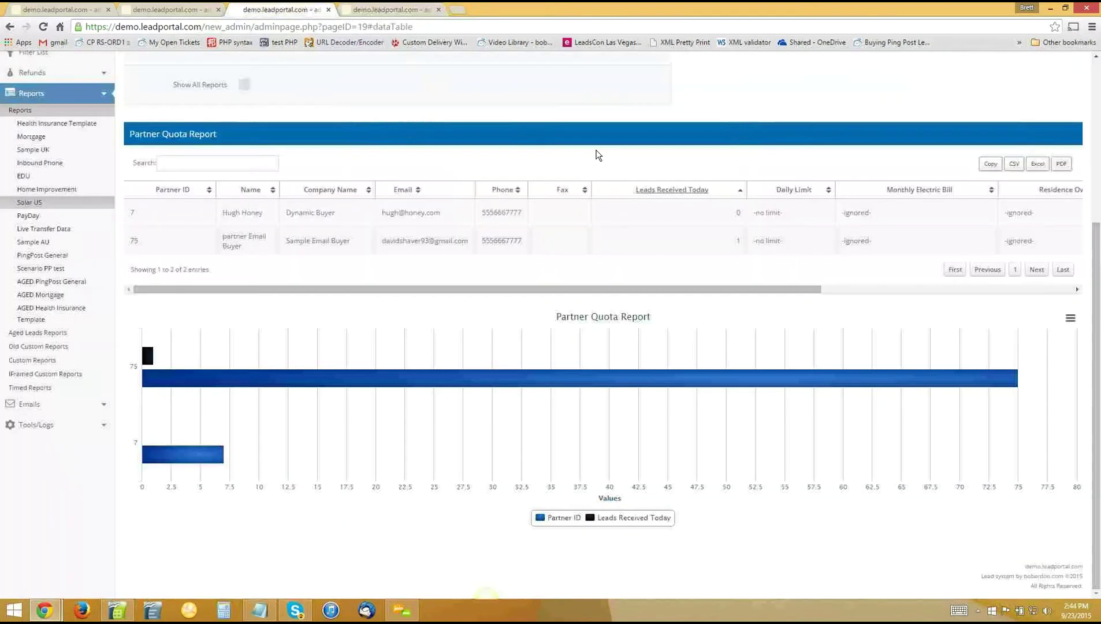
left_click(308, 9)
left_click(194, 8)
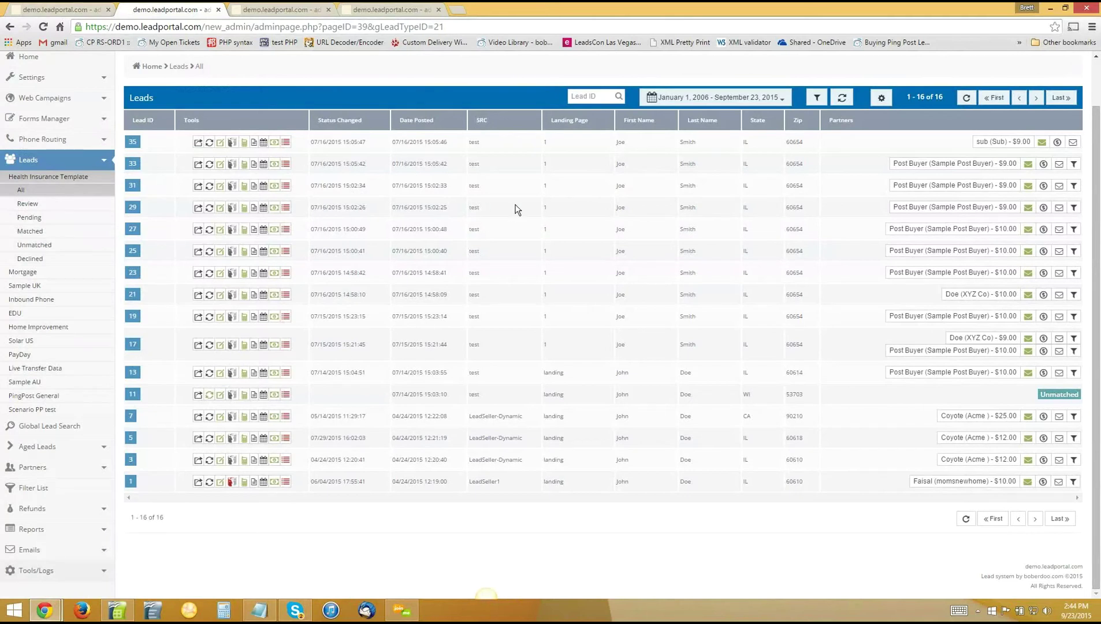
key("ctrl+4")
left_click(519, 186)
type("33")
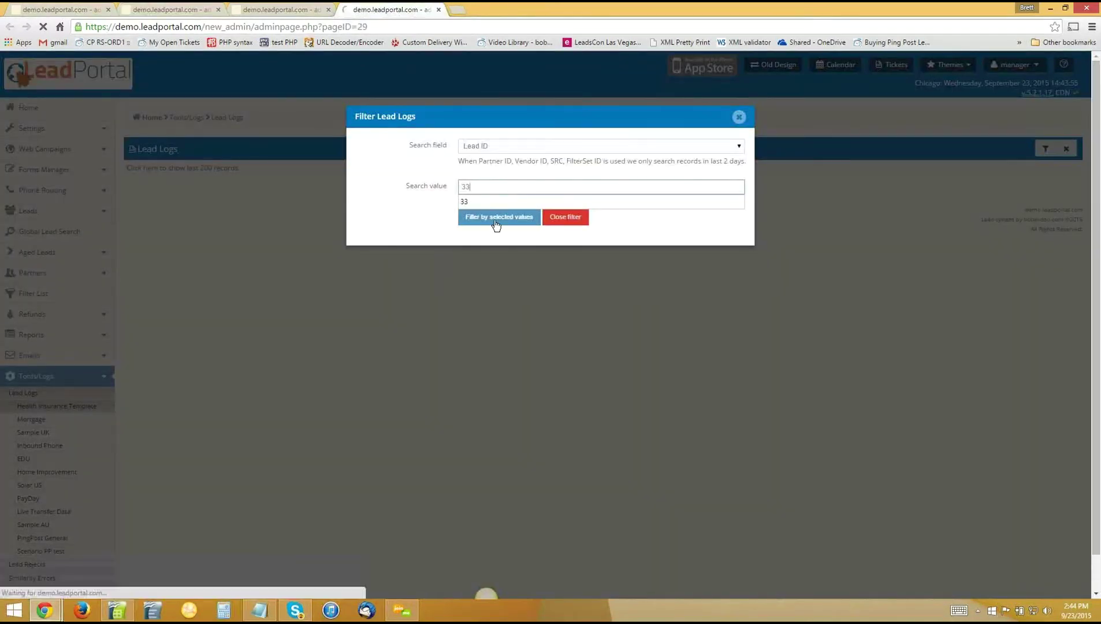
left_click(499, 220)
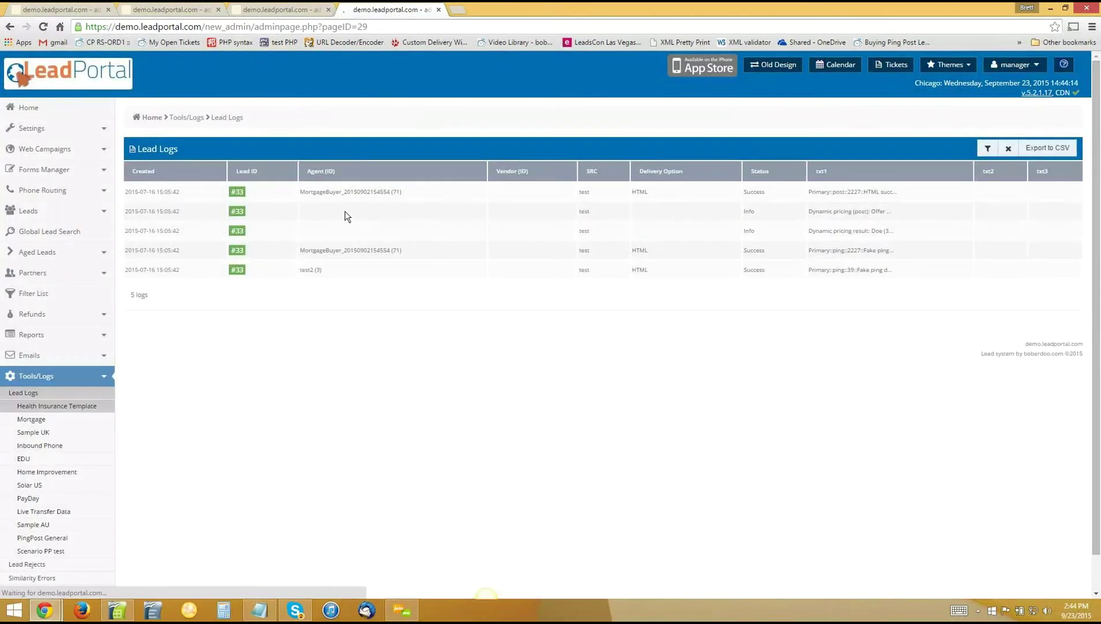
Step: Open the detailed log record of lead 33's post delivery and read its status, partner and Txt1 entry
double_click(855, 192)
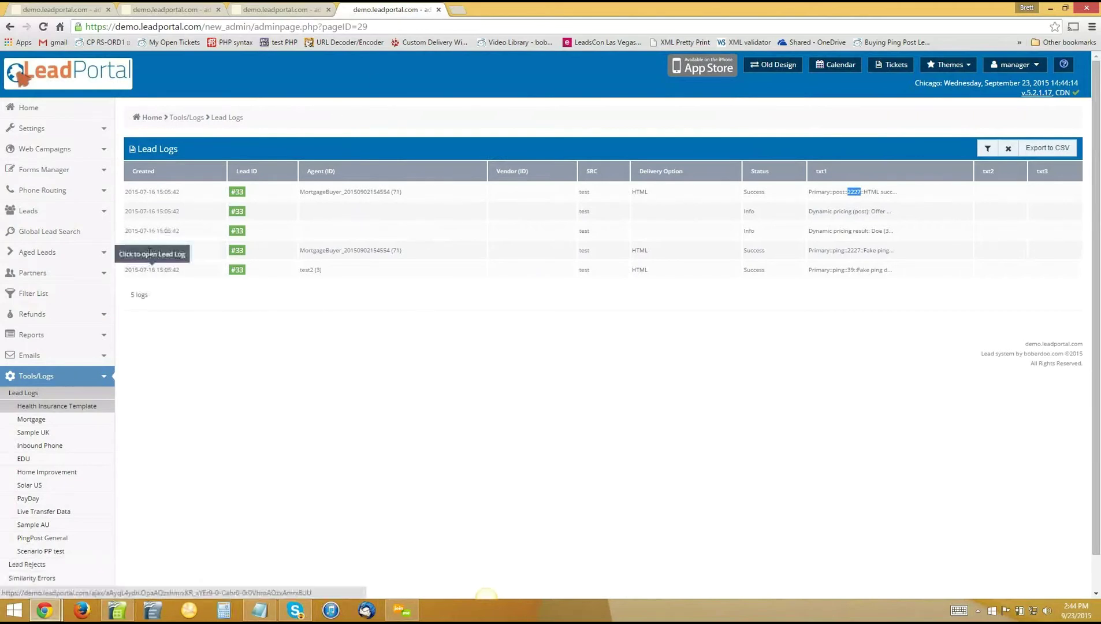
left_click(151, 193)
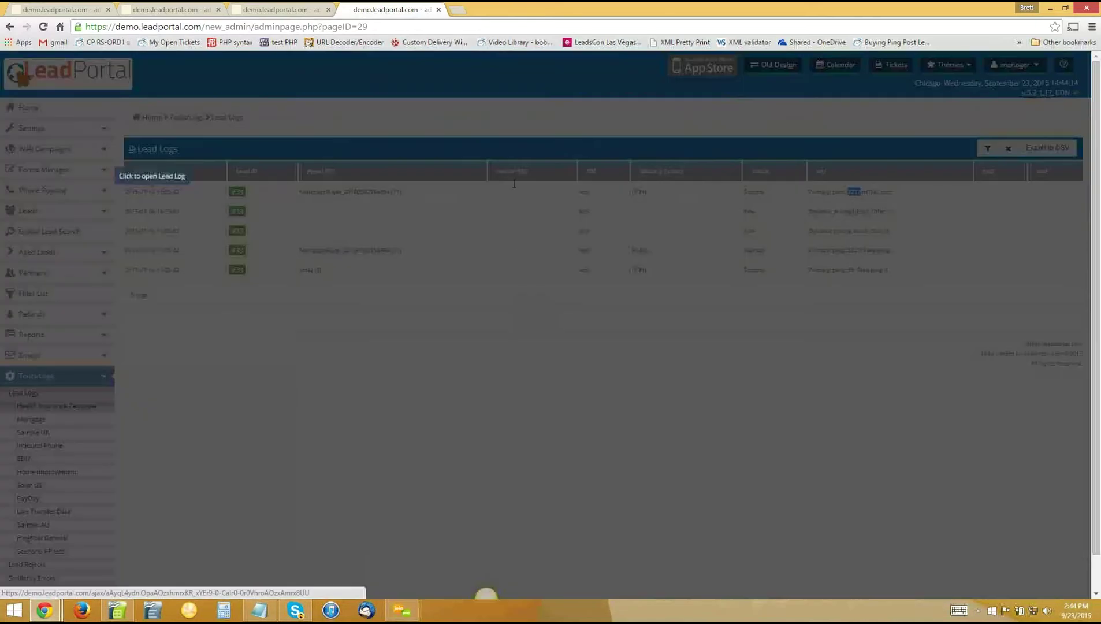
left_click_drag(402, 266, 551, 263)
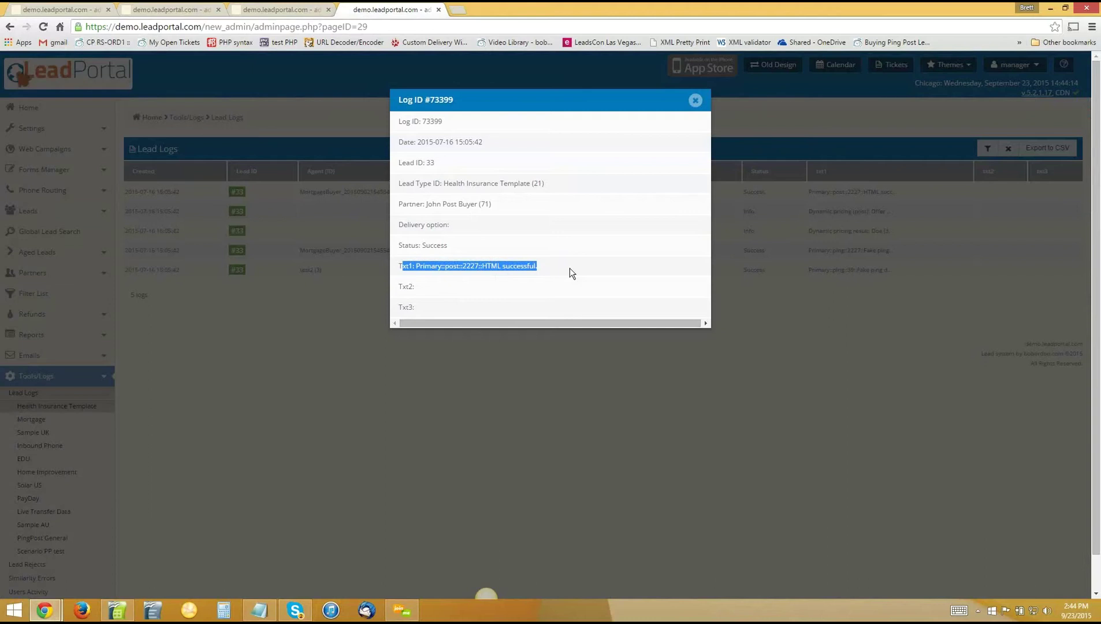
left_click(569, 270)
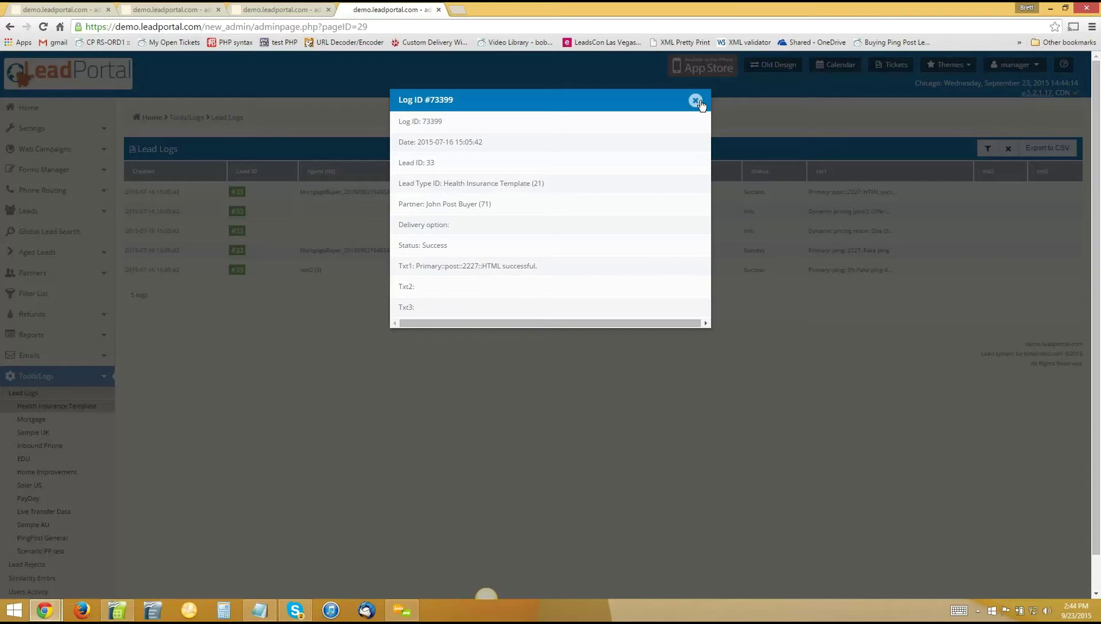
left_click_drag(403, 140, 637, 325)
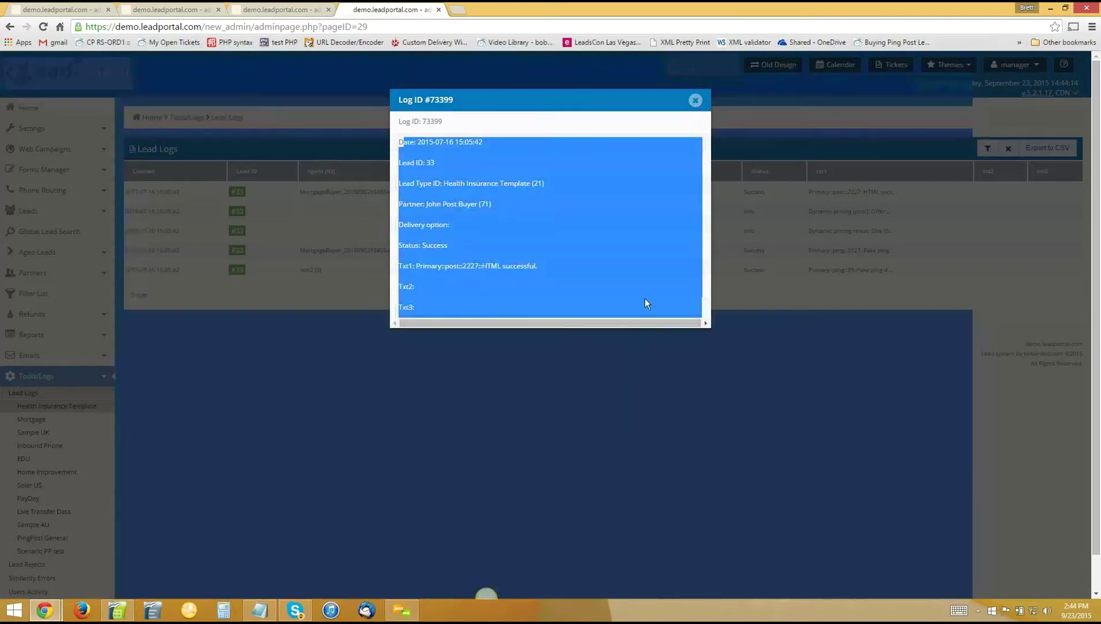
left_click(723, 50)
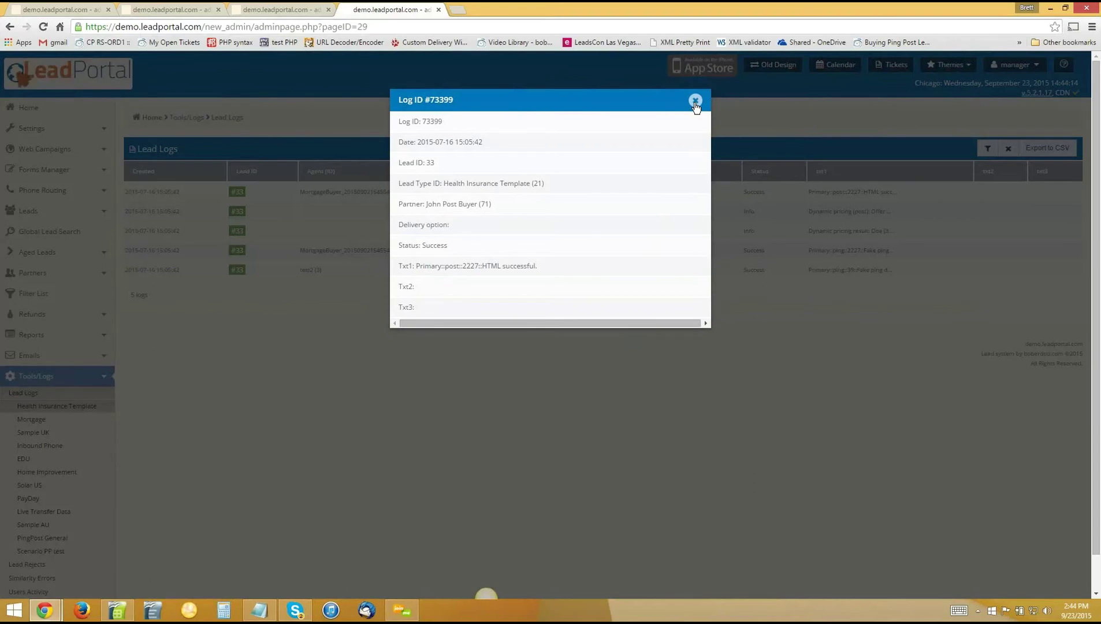
left_click(694, 103)
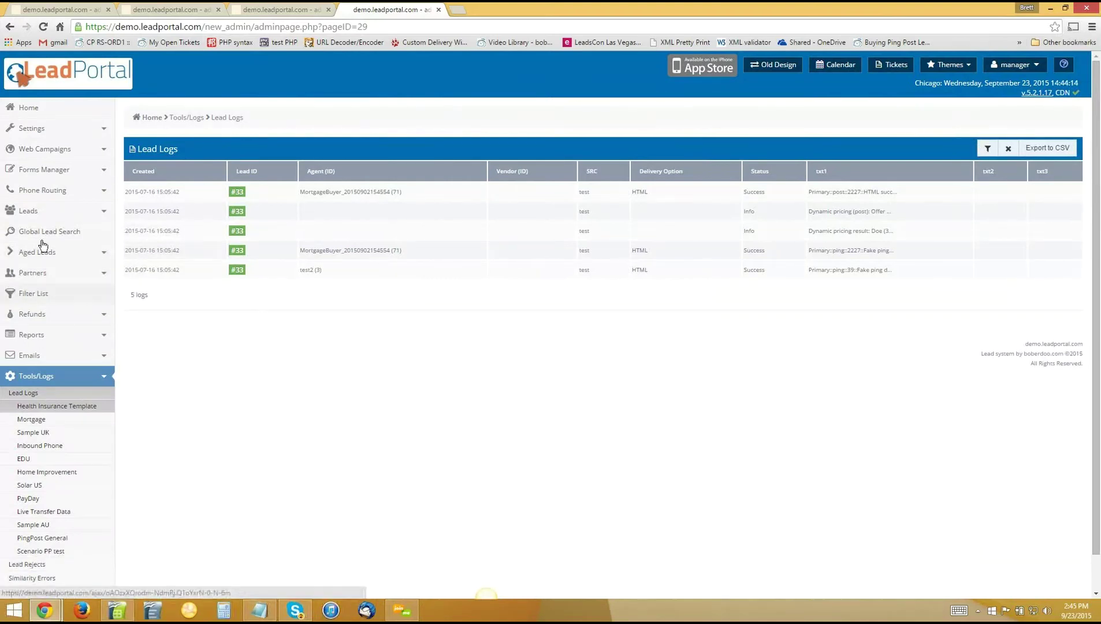
Step: Return to the leads list and look up the partner ID of the Post Buyer matched to lead 33
left_click(90, 9)
left_click(167, 9)
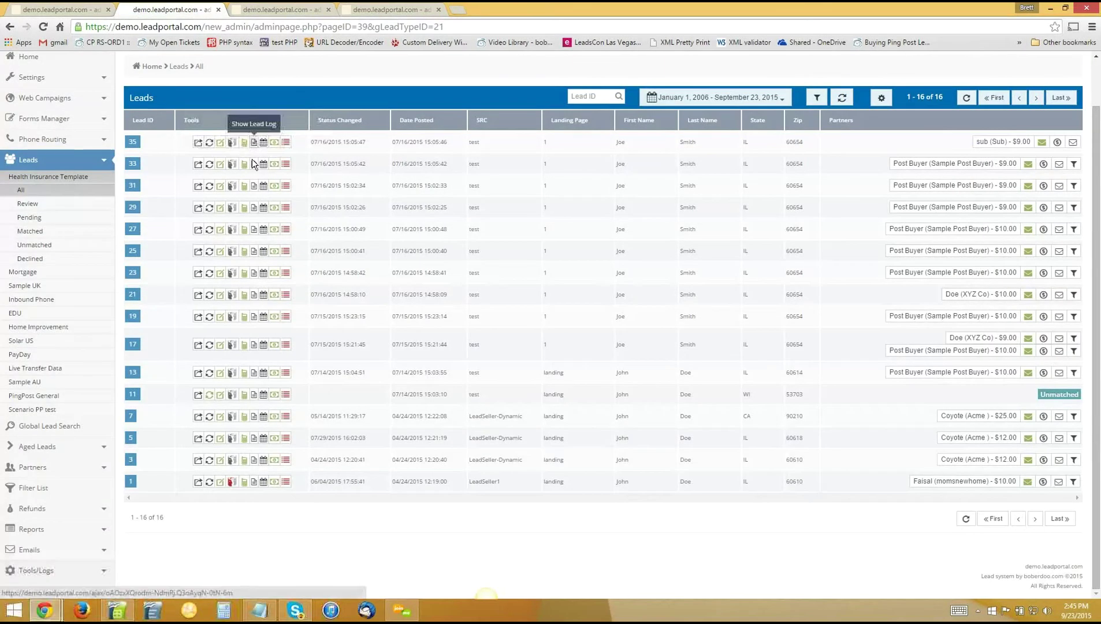
left_click(900, 163)
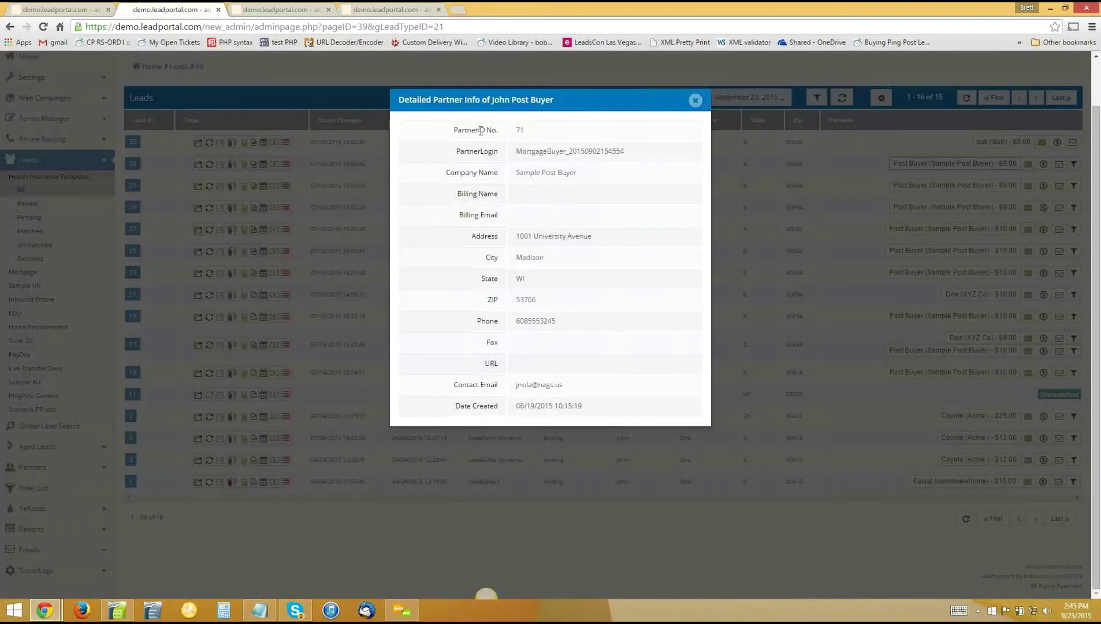
left_click_drag(484, 129, 531, 130)
left_click_drag(666, 123, 694, 102)
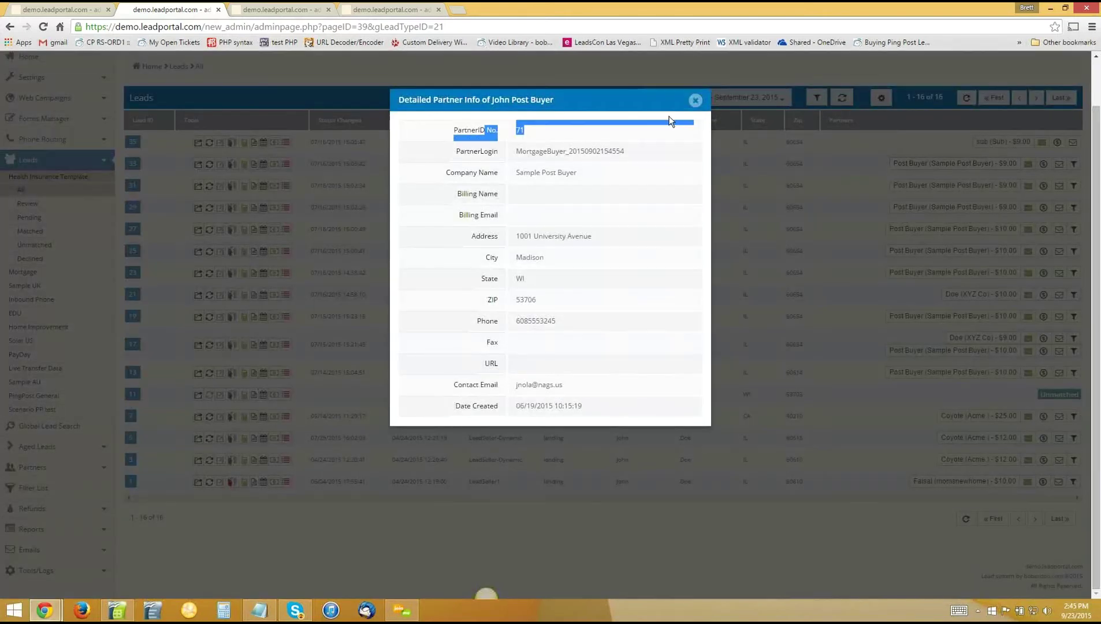
left_click(695, 100)
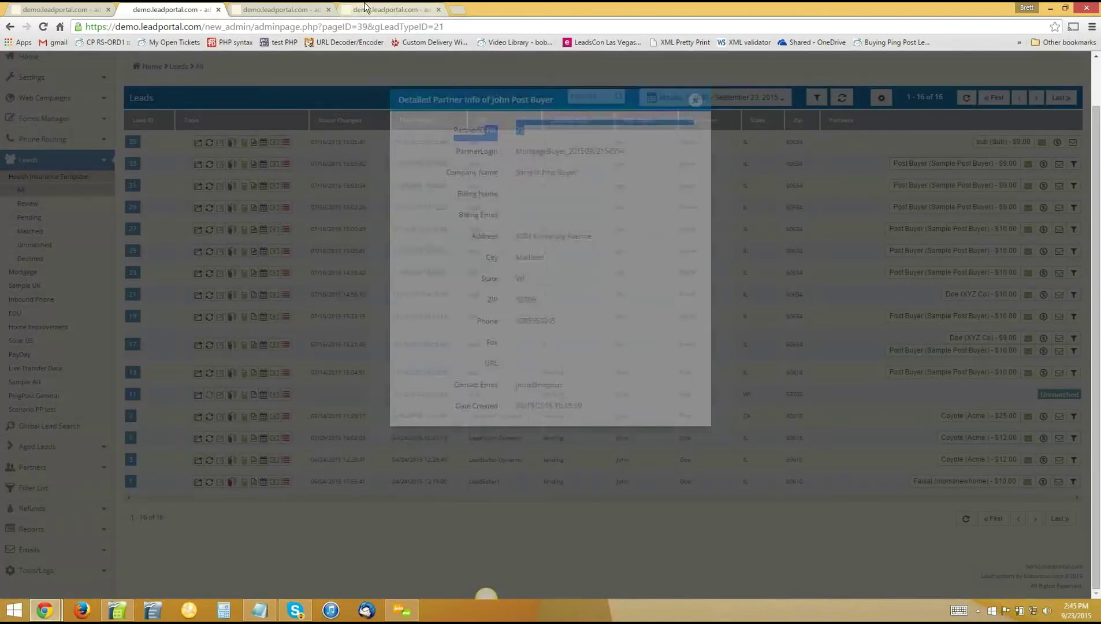
Step: Clear the current filter on the lead logs and filter them by Partner ID with the search value 33
left_click(365, 8)
left_click(1005, 151)
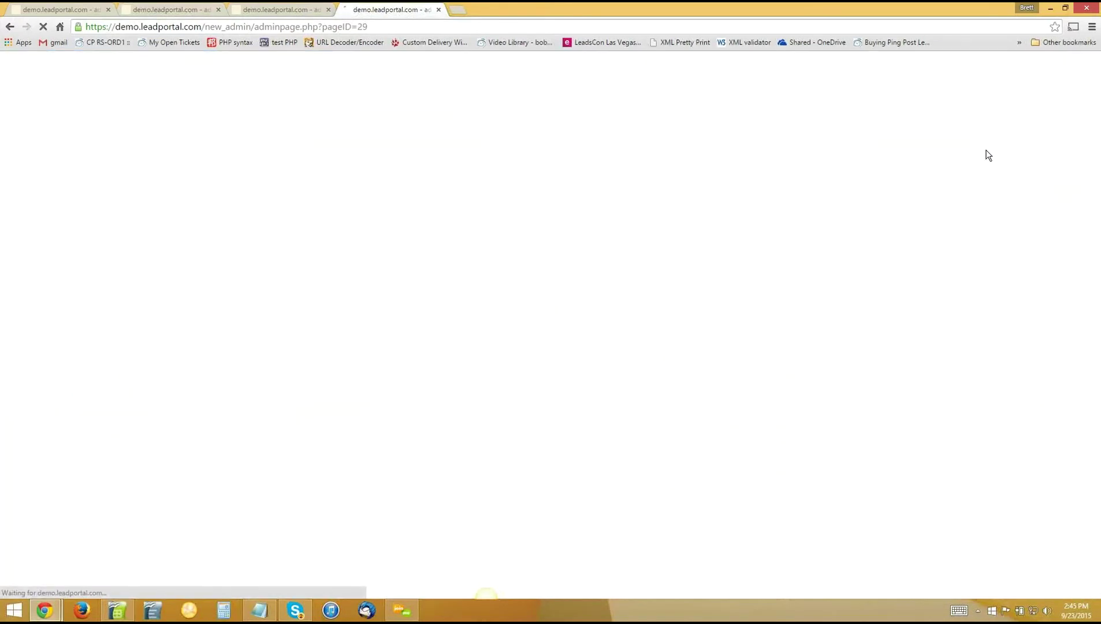
left_click(1008, 148)
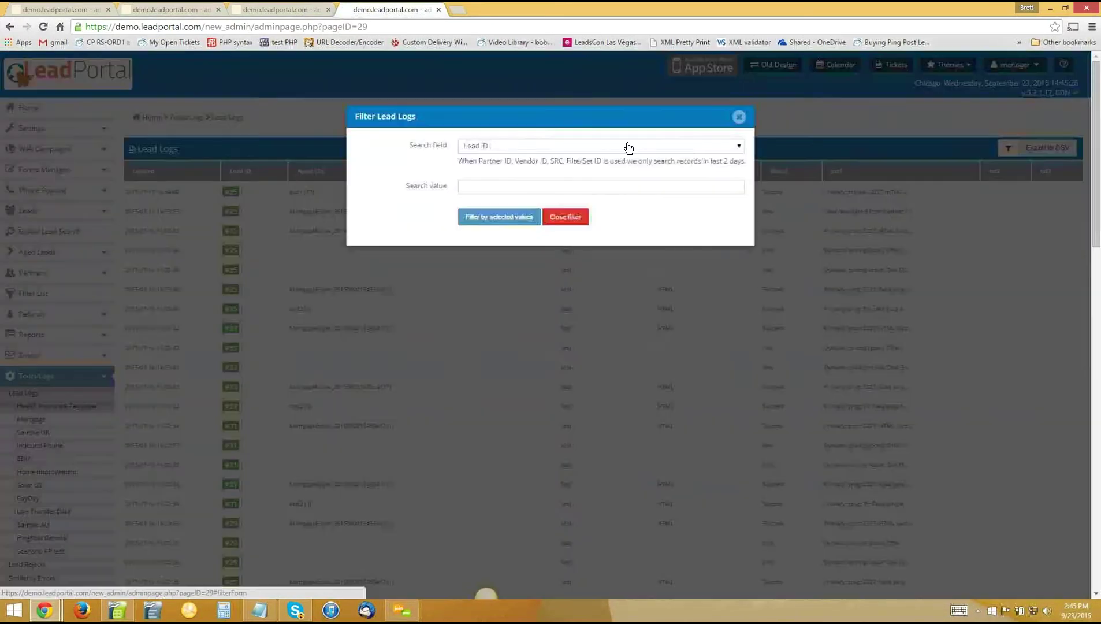
left_click(594, 146)
left_click(552, 172)
left_click(481, 185)
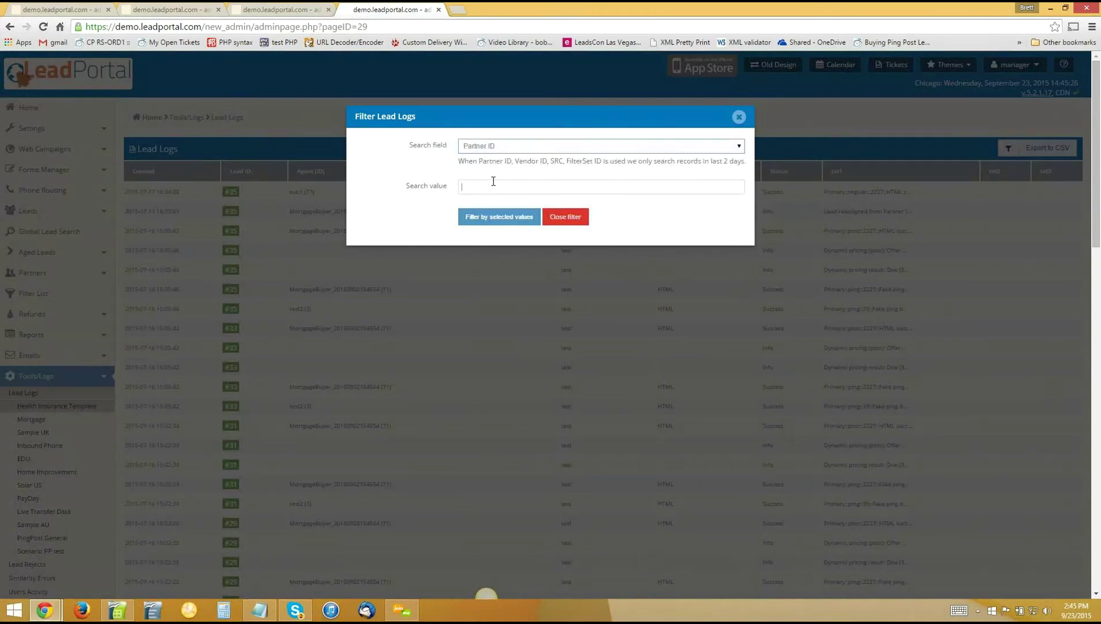
type("33")
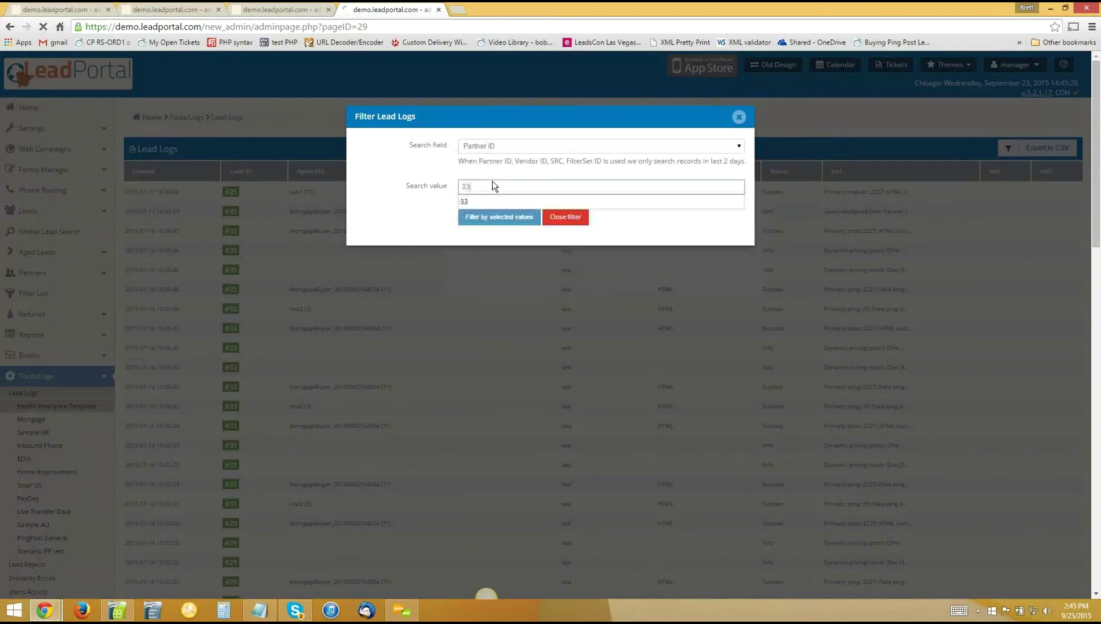
left_click(501, 219)
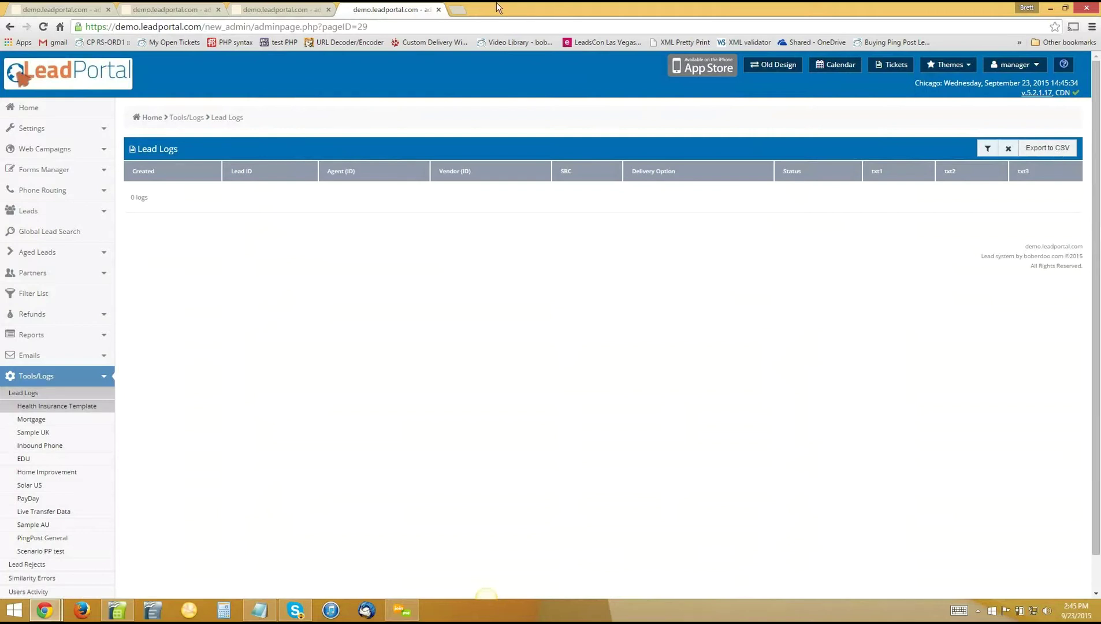
Step: Return to the leads tab, open the Inbound Phone leads list and read the lead log of unmatched lead 109677
key("ctrl+shift+Tab")
key("ctrl+shift+Tab")
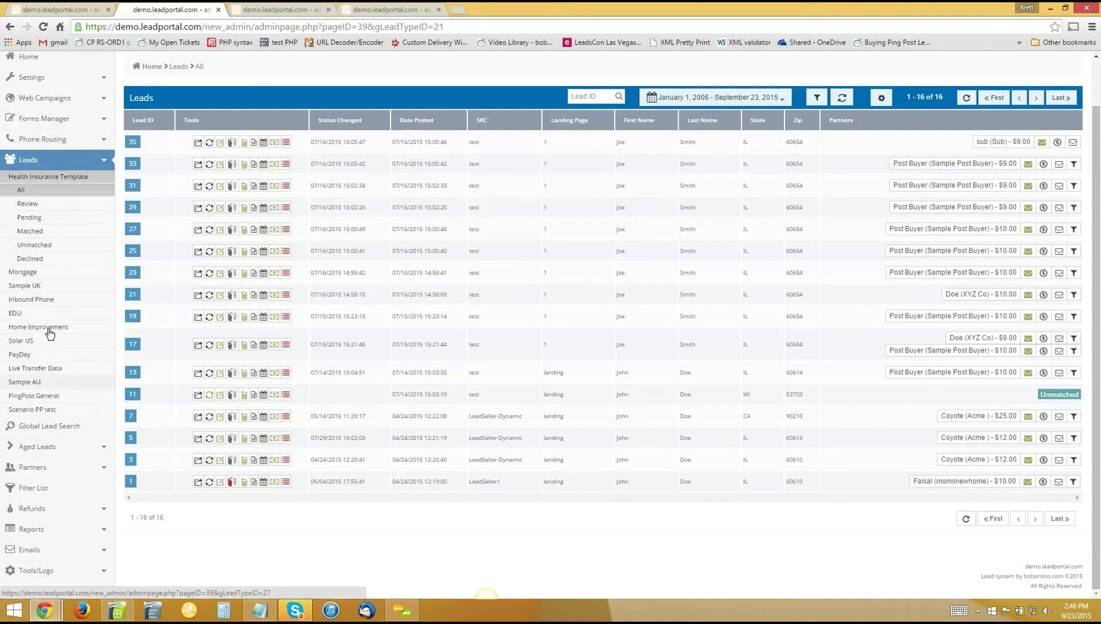
left_click(31, 296)
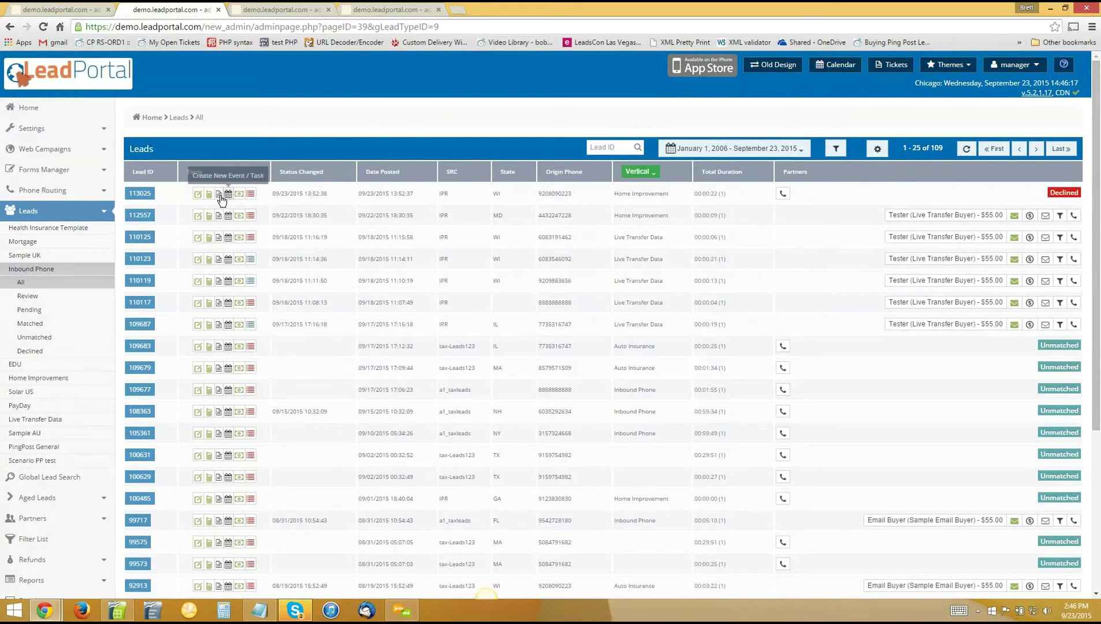
left_click(219, 390)
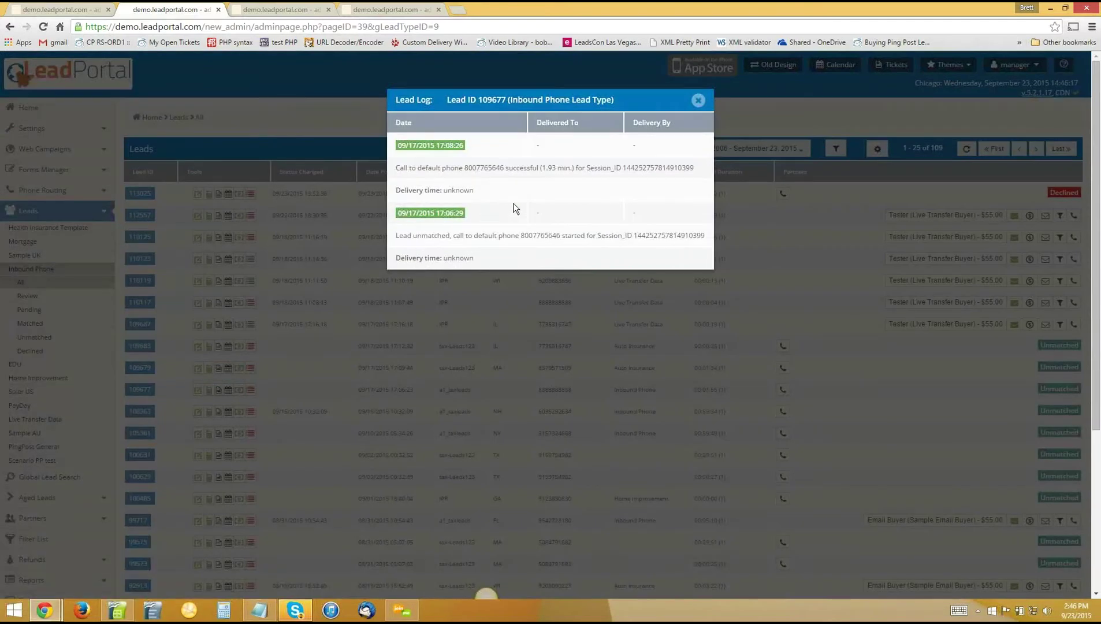
Step: Close the lead log and check the unmatched and declined status labels in the Inbound Phone leads list
left_click(698, 101)
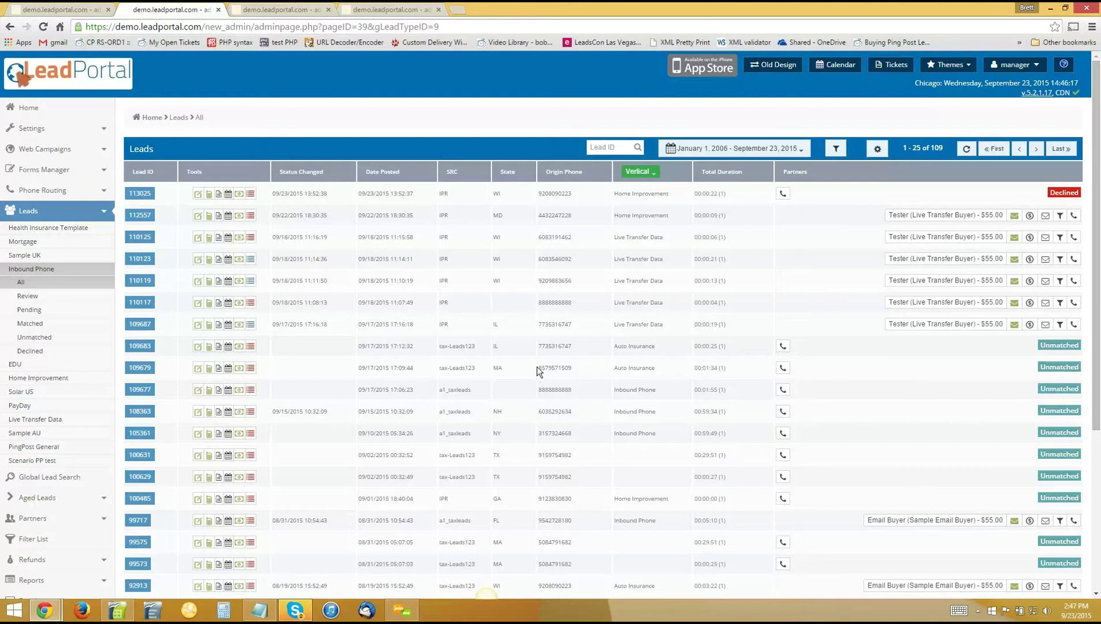
left_click_drag(389, 345, 978, 356)
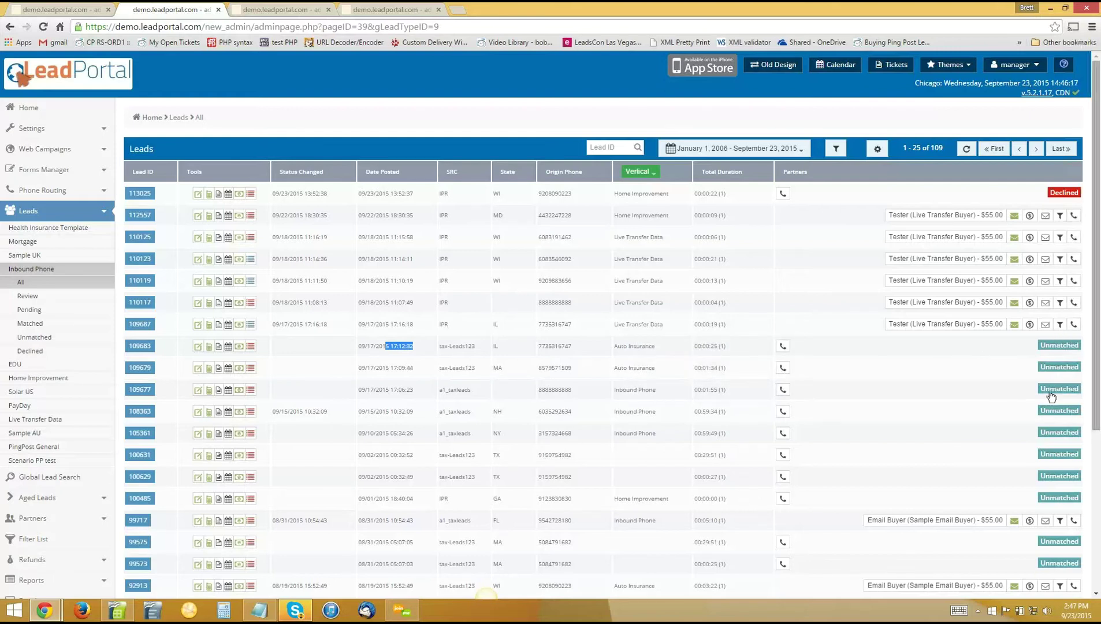
mouse_move(1045, 368)
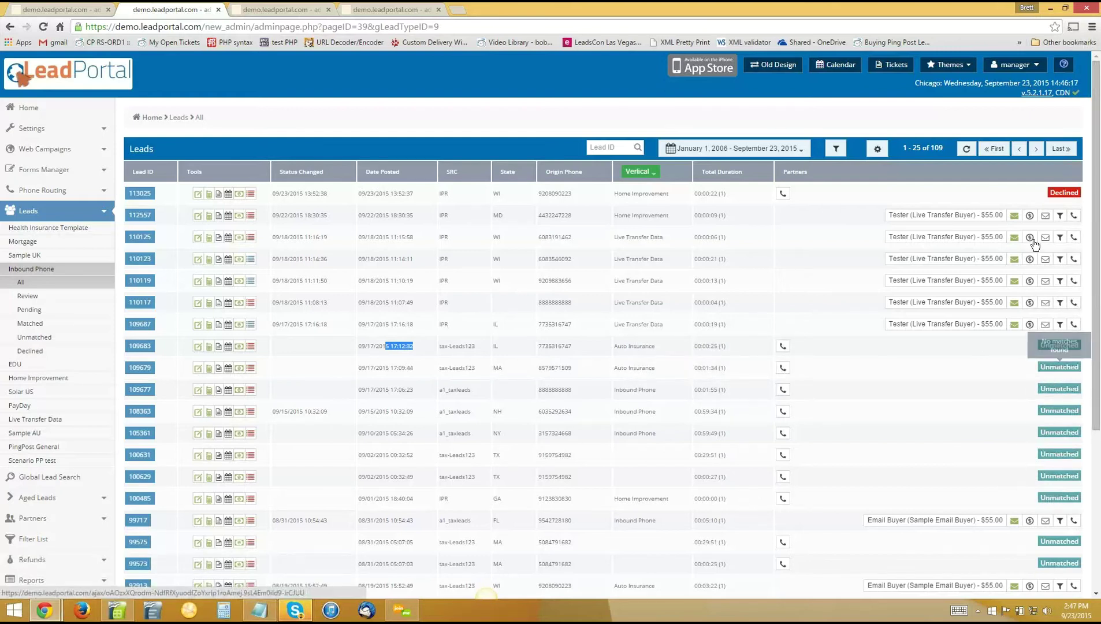
mouse_move(1057, 195)
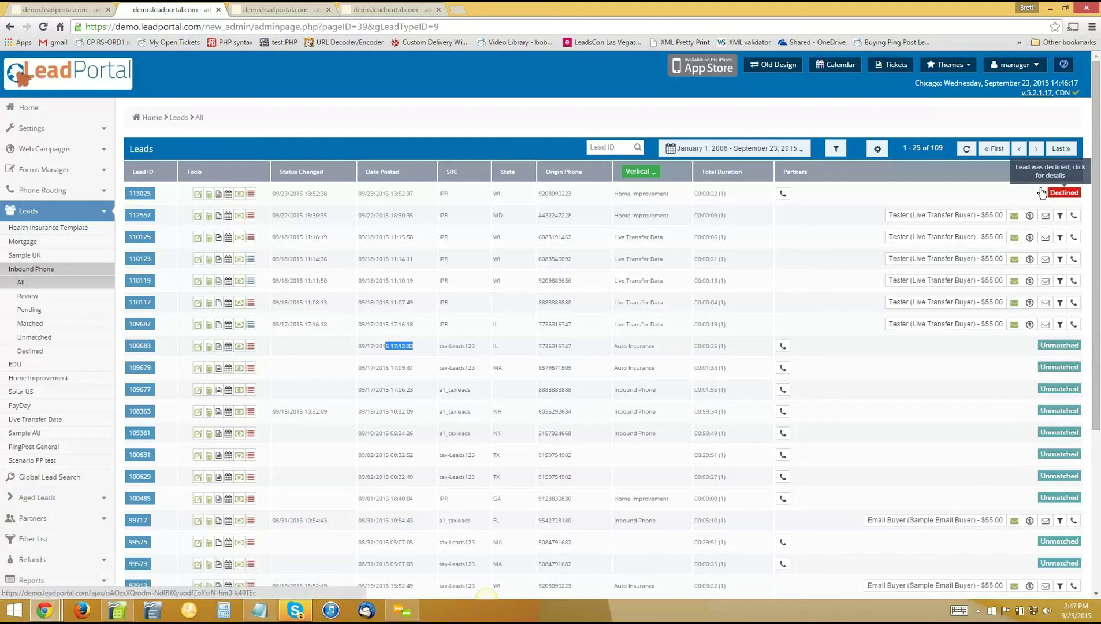
Step: Open the lead log of declined lead 113025 and read its matched partner and first call-routing entries
left_click(219, 195)
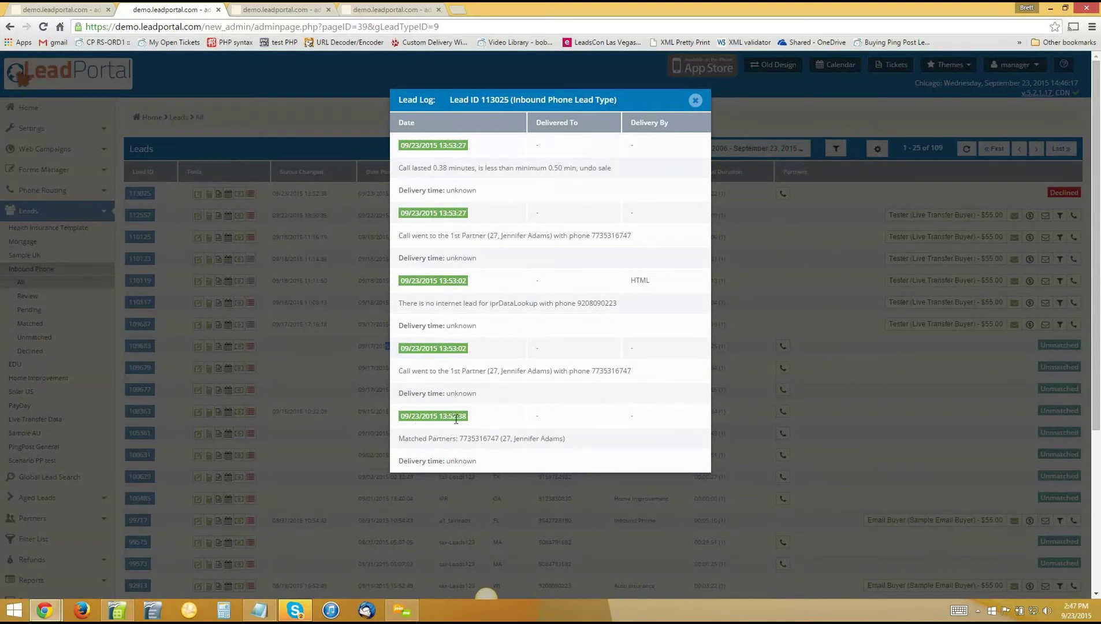
left_click_drag(497, 431, 528, 439)
left_click(472, 439)
double_click(472, 438)
left_click(481, 437)
left_click_drag(408, 370, 602, 369)
left_click(602, 369)
Step: Compare the call timestamps in lead 113025's log, read the minimum call duration entry and close the log
left_click_drag(446, 416, 465, 417)
left_click_drag(447, 348, 466, 348)
left_click_drag(398, 235, 619, 238)
left_click(457, 191)
left_click_drag(446, 167, 403, 167)
left_click(488, 168)
left_click(695, 101)
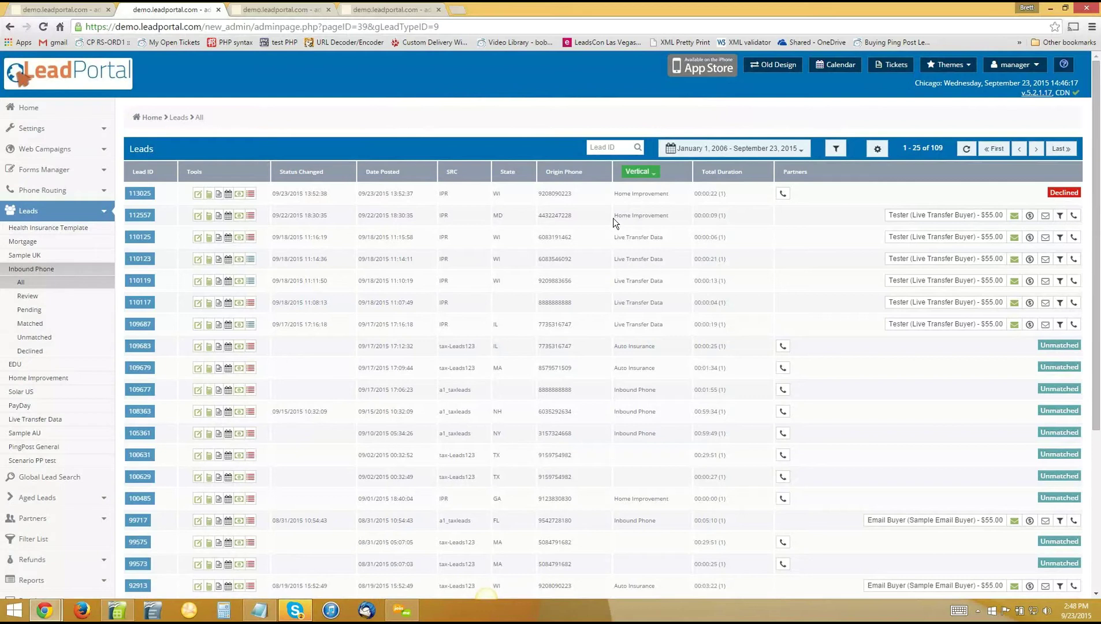
left_click(220, 216)
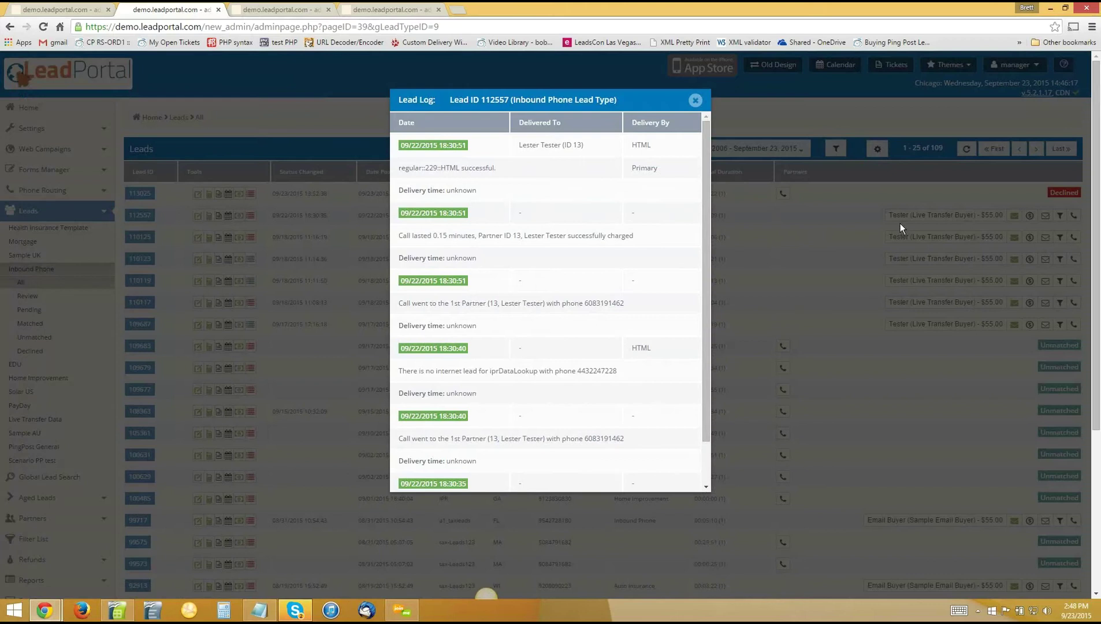
left_click_drag(399, 438, 637, 437)
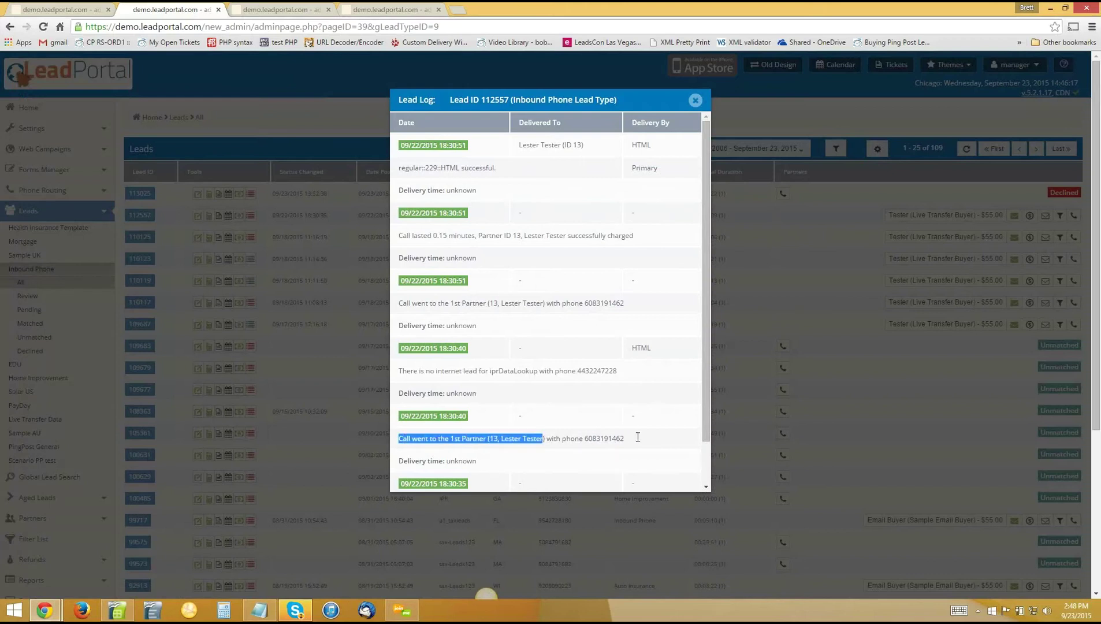
left_click(506, 434)
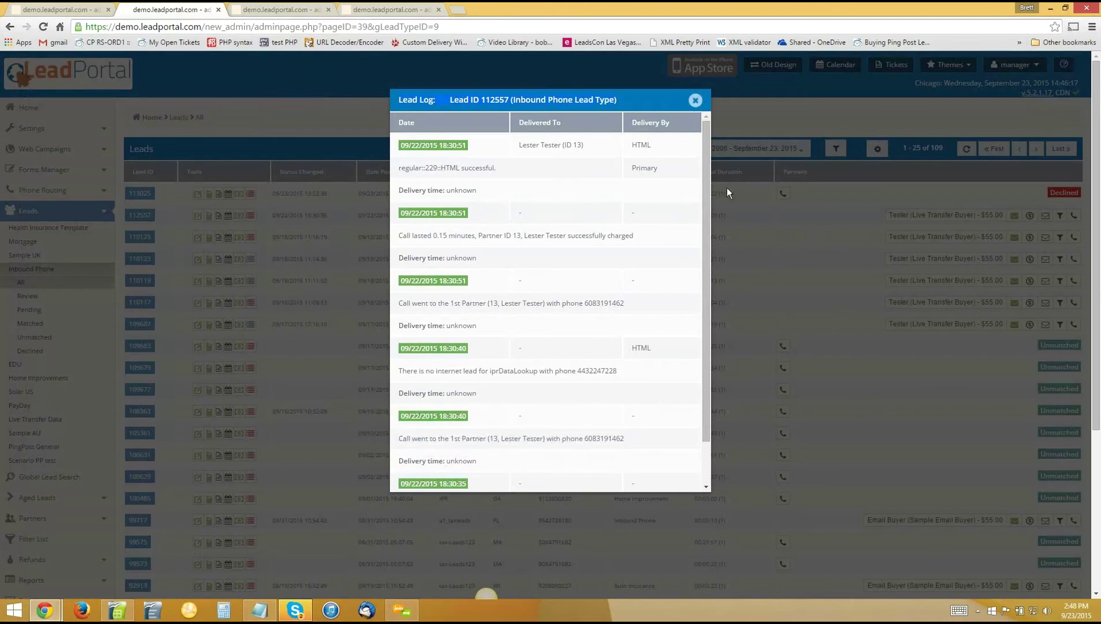
left_click(696, 101)
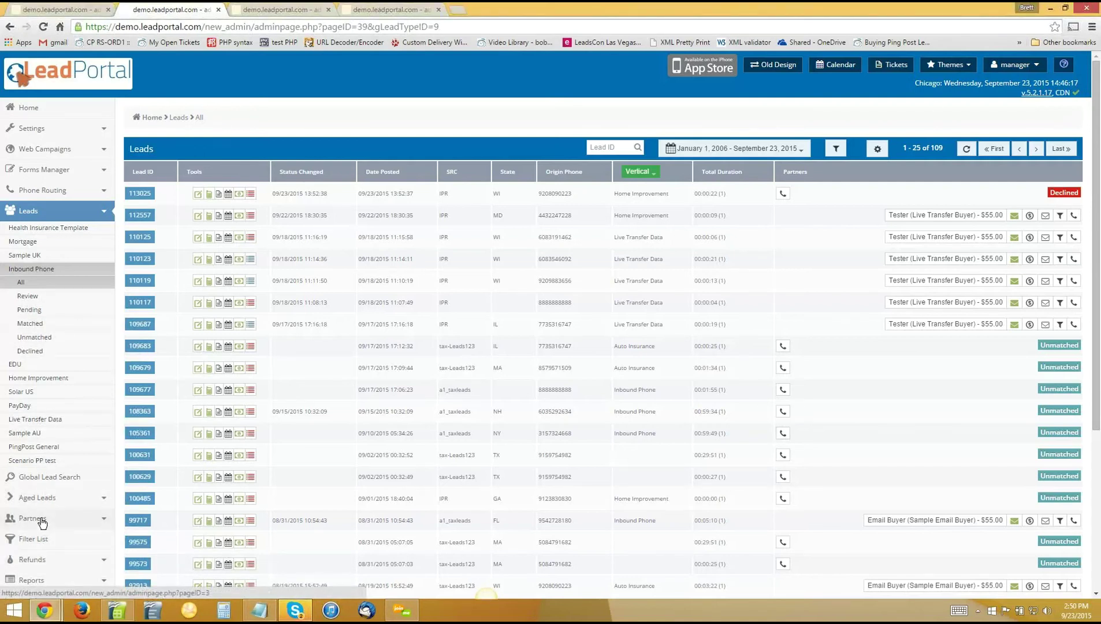
Step: Open the partners list in a new tab and open XYZ Co's PingPost General Filter Set for editing
right_click(71, 521)
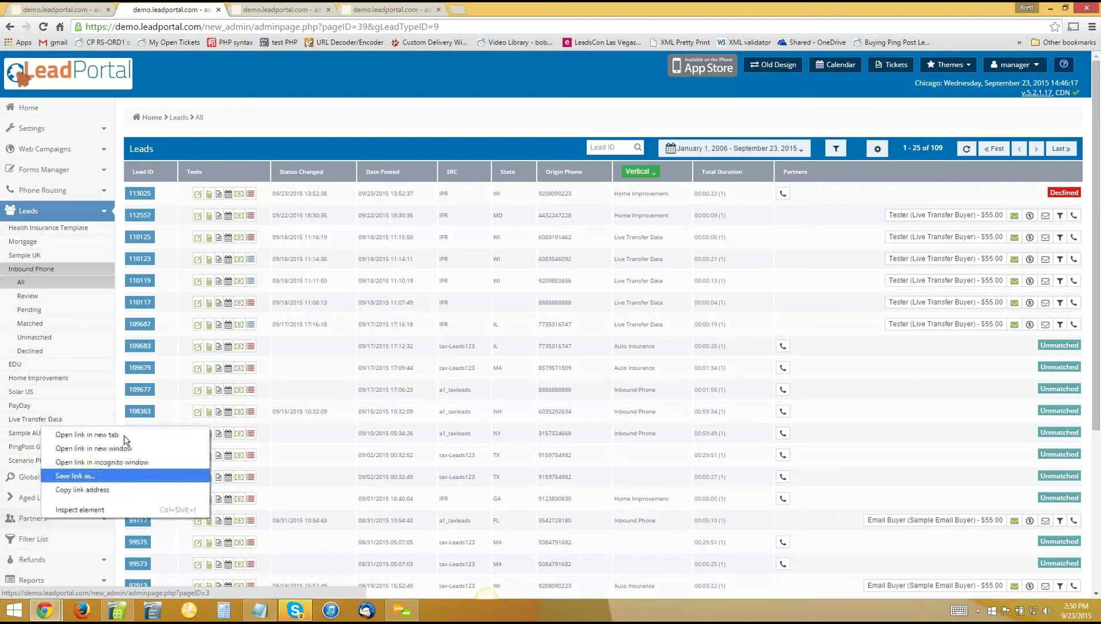
left_click(75, 434)
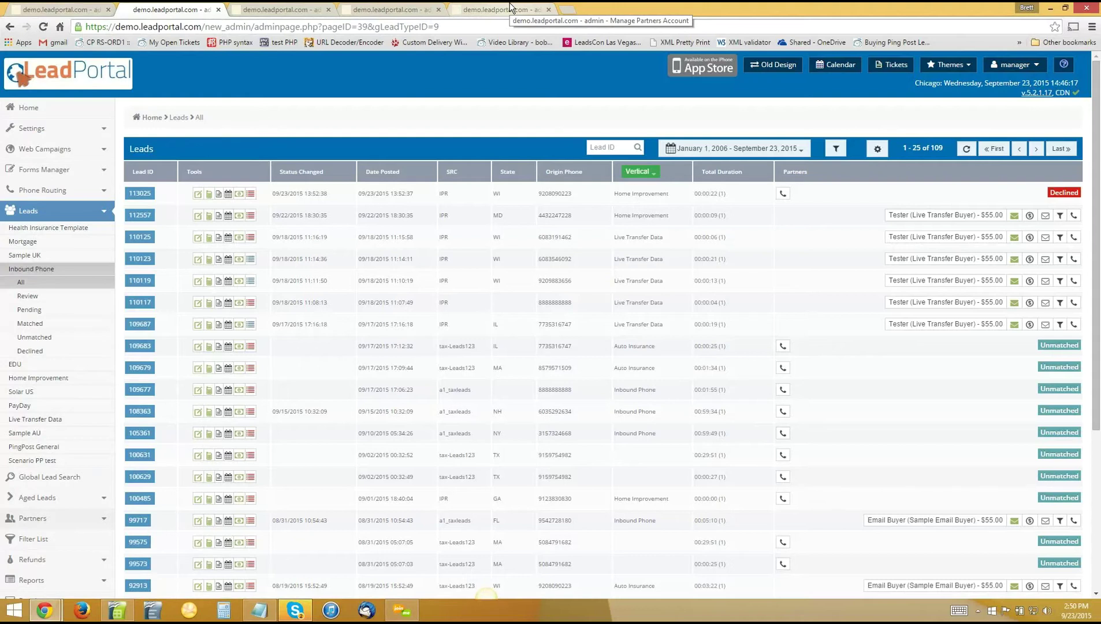
left_click(497, 6)
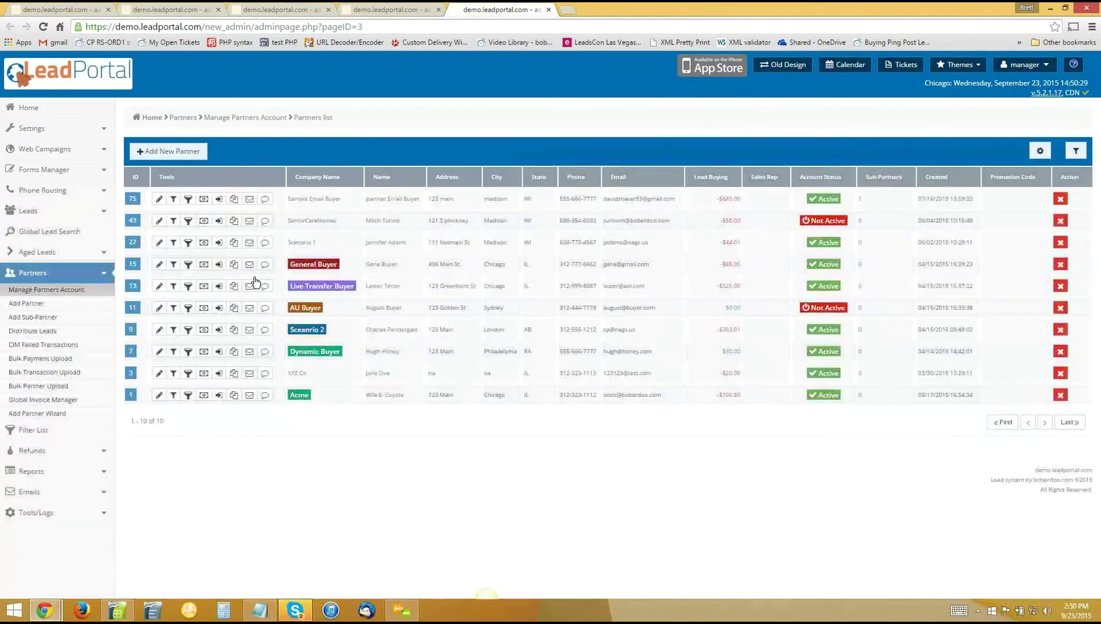
left_click(171, 372)
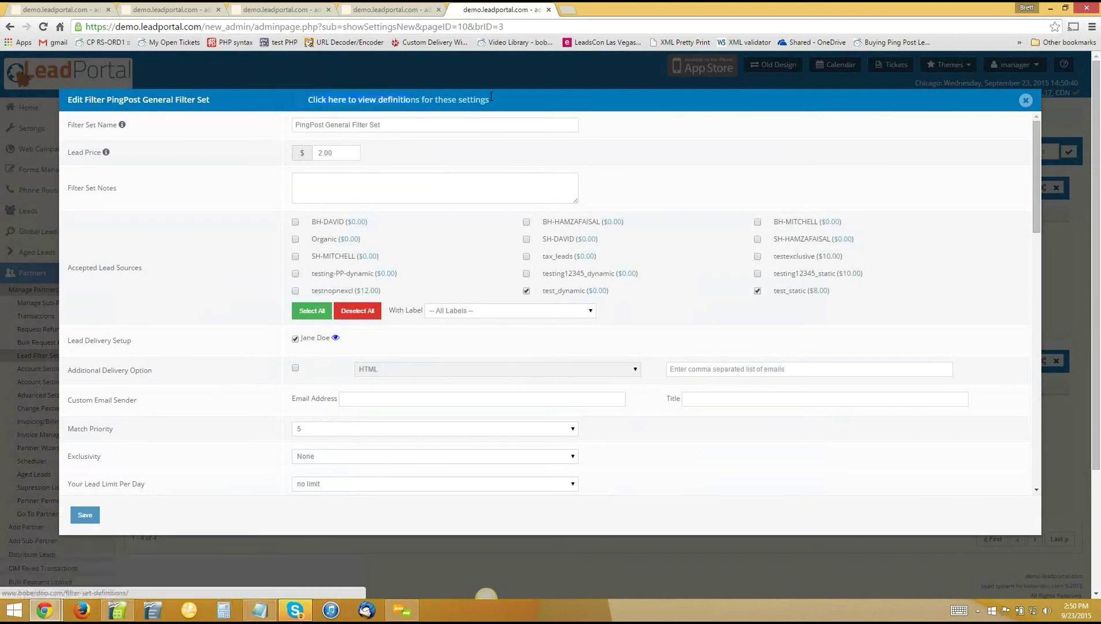
Step: Open the filter set definitions page and expand the Match Priority and Exclusivity definitions
left_click(416, 100)
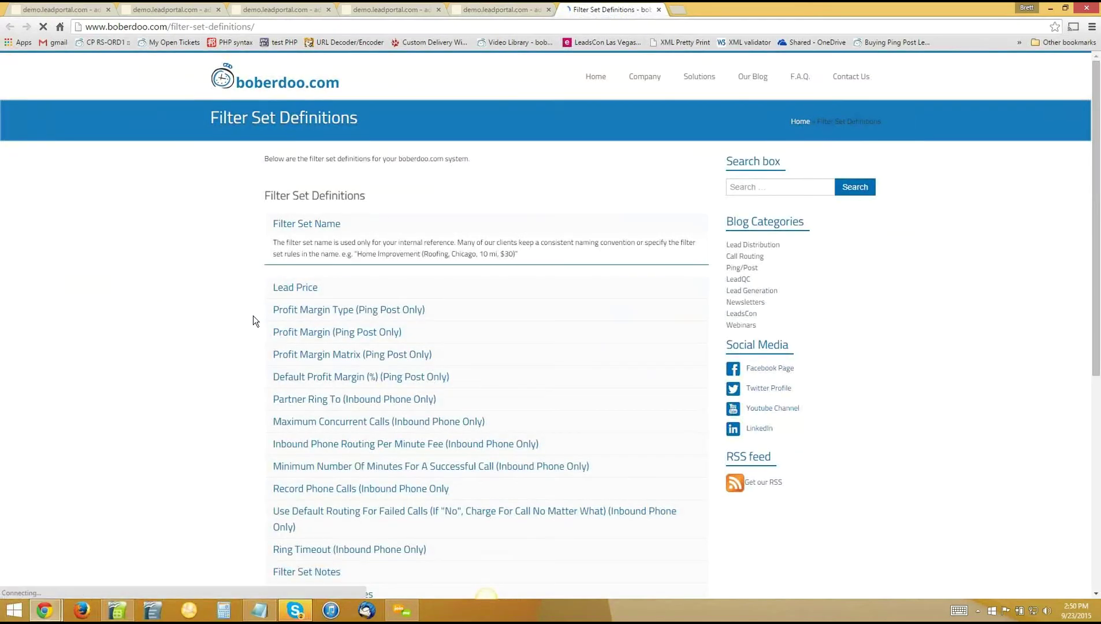
scroll(291, 216, "down", 2)
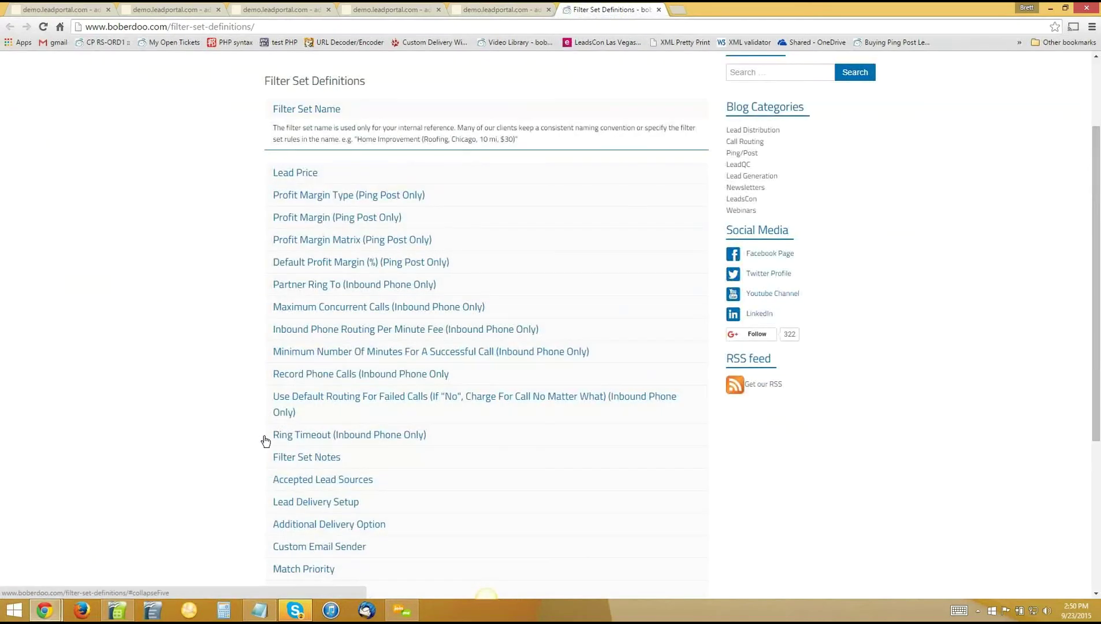
scroll(292, 312, "down", 2)
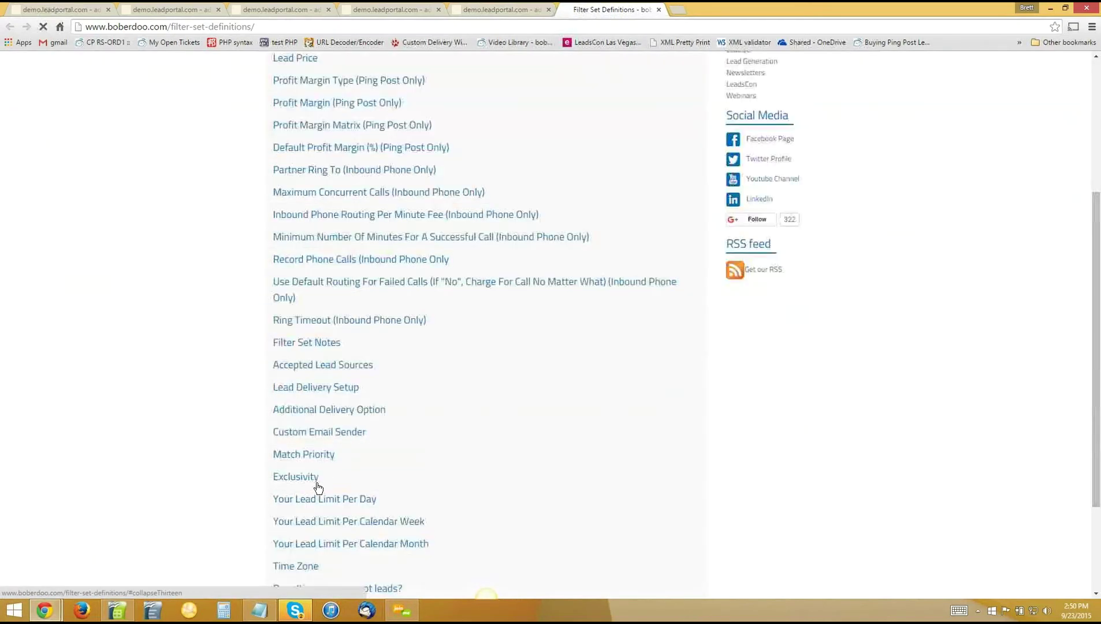
left_click(289, 454)
scroll(294, 437, "down", 2)
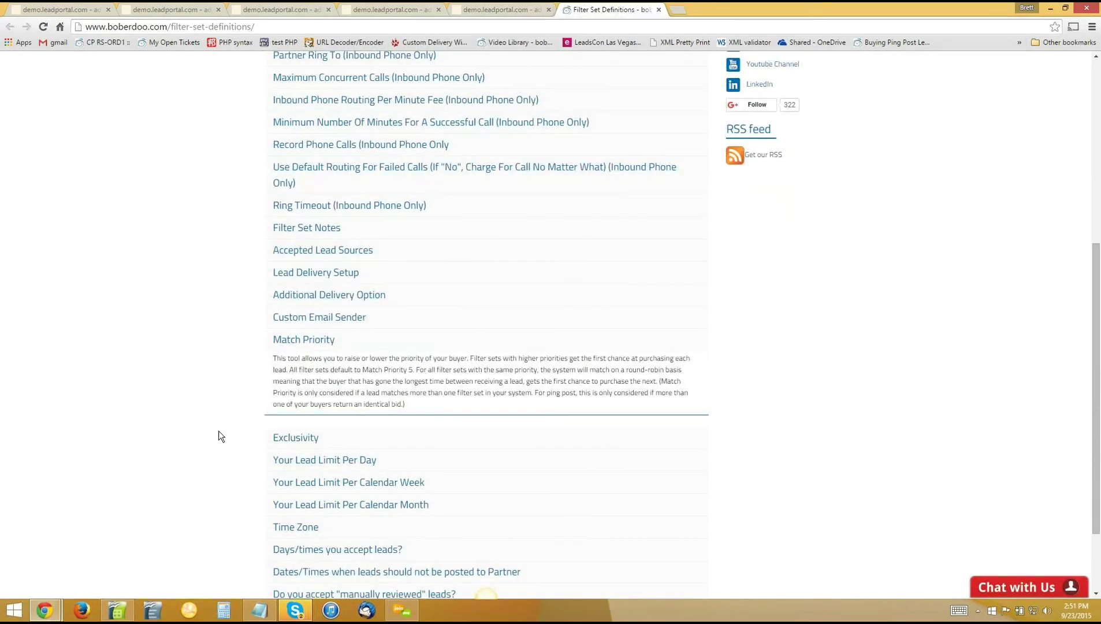
left_click(292, 437)
scroll(323, 358, "down", 2)
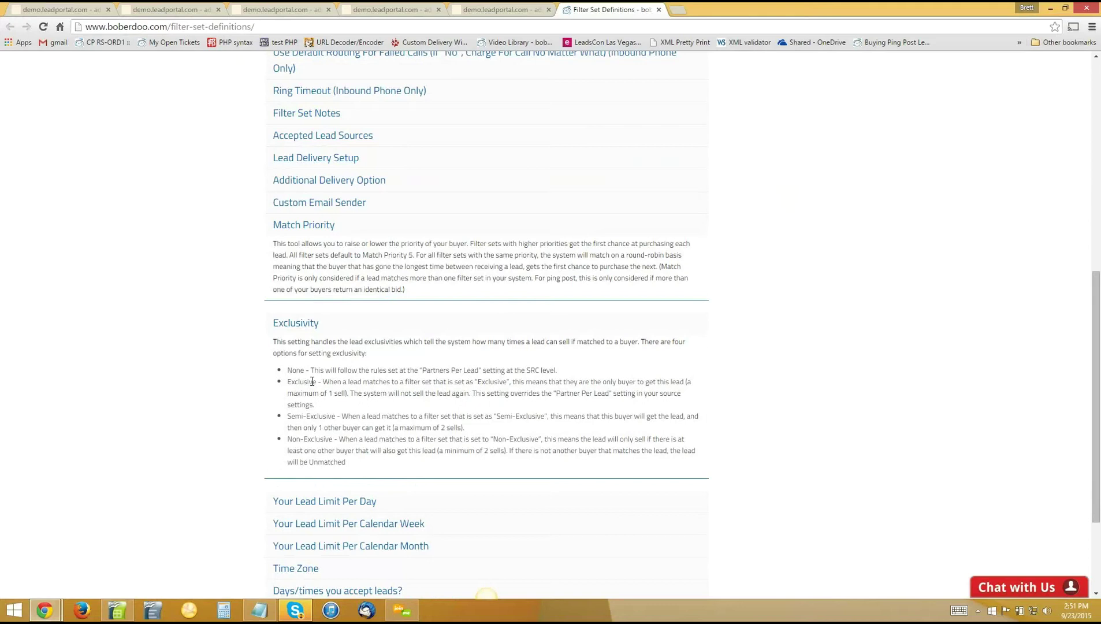
Step: Read the None, Exclusive, Semi-Exclusive and Non-Exclusive options in the Exclusivity definition
left_click_drag(291, 415, 337, 417)
double_click(297, 372)
left_click_drag(558, 370, 526, 371)
left_click_drag(288, 370, 409, 459)
left_click(409, 458)
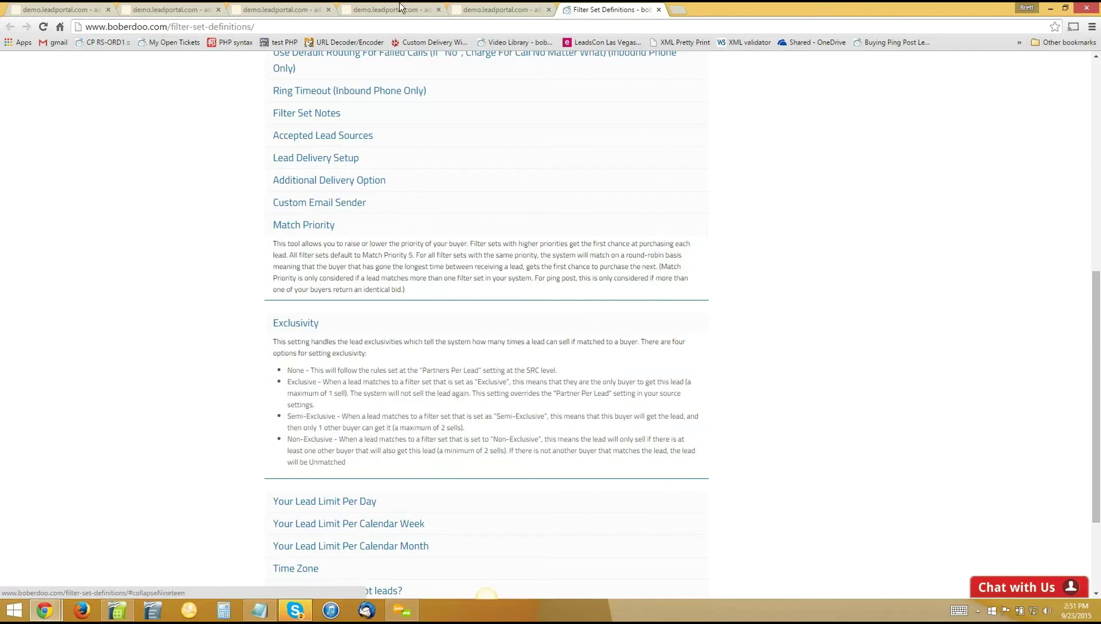
Step: Return to the PingPost General Filter Set and set its Exclusivity to Exclusive
left_click(470, 8)
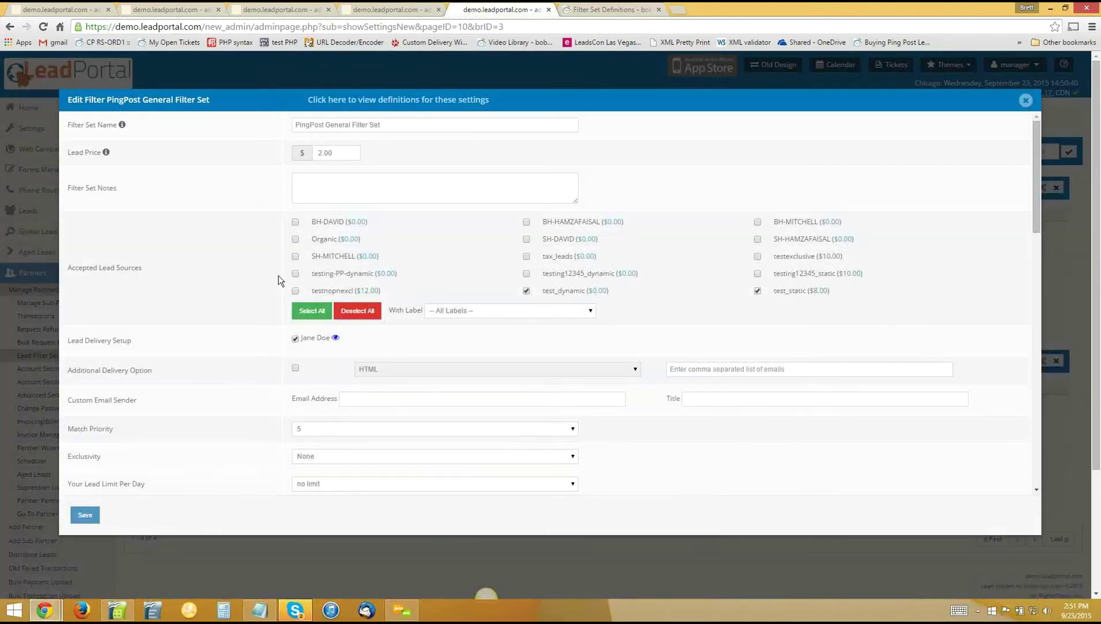
scroll(223, 363, "down", 4)
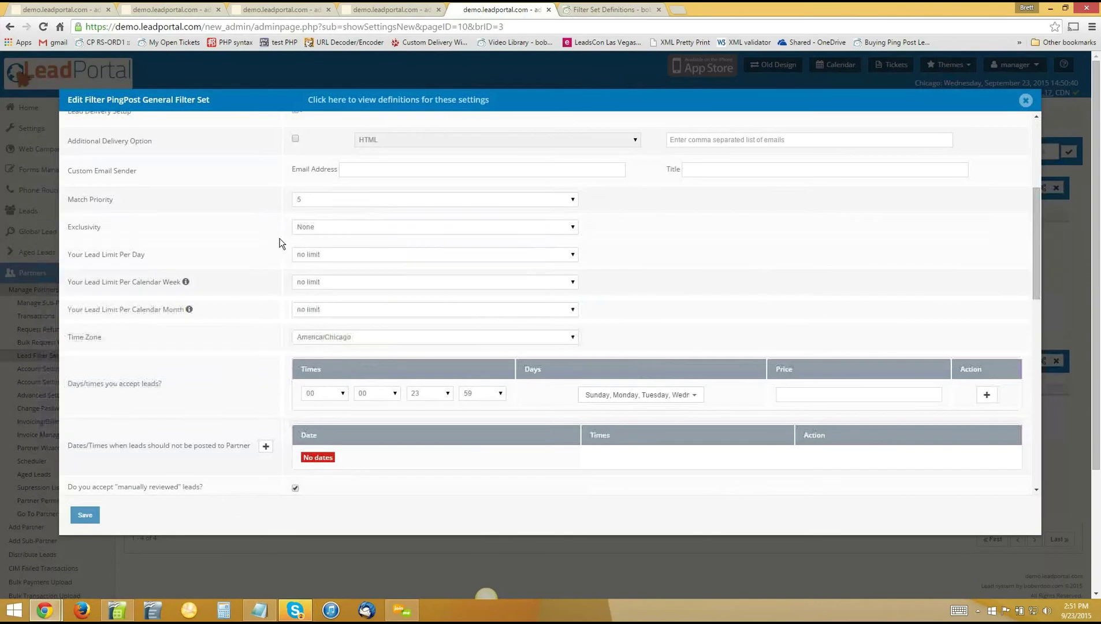
left_click(320, 227)
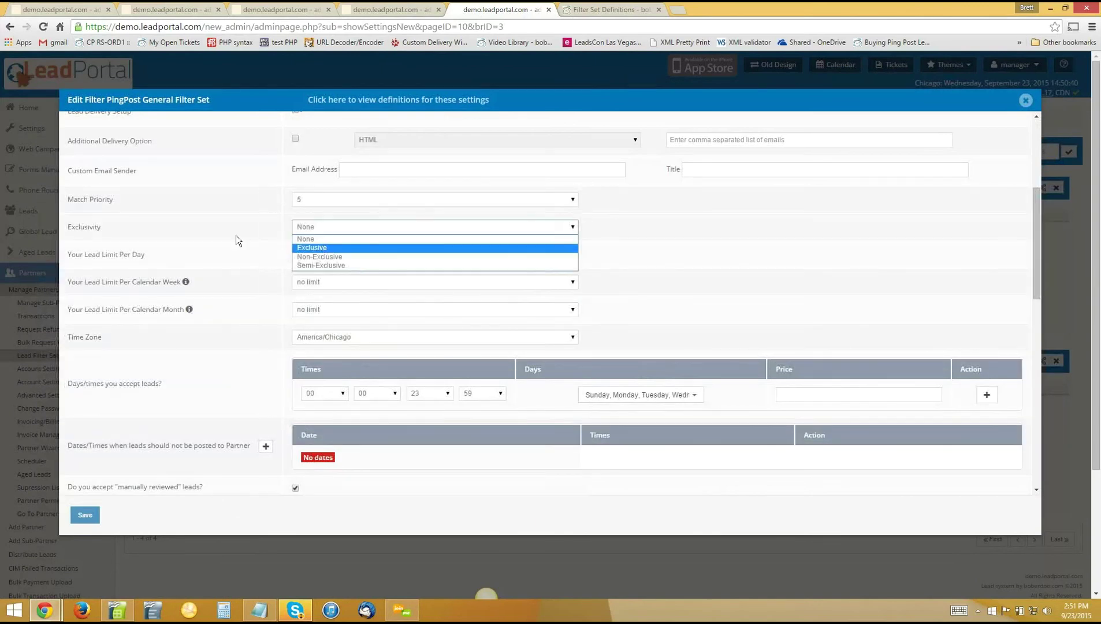
left_click(261, 237)
key("Down")
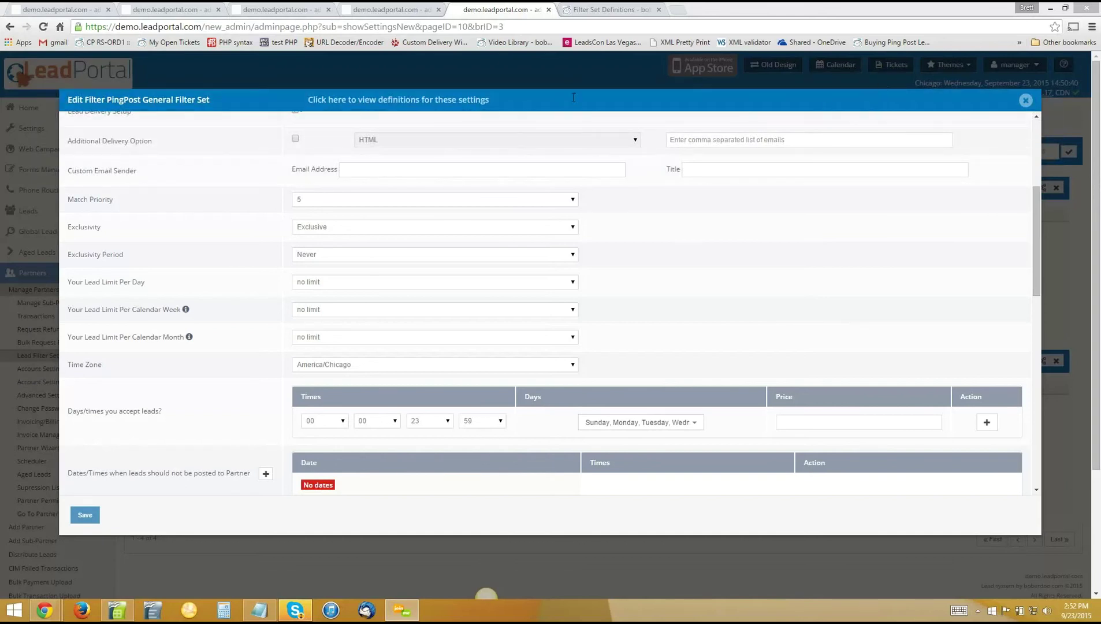
Step: Return to the leads tab, go to the Lead Types settings and open the Mortgage post specification
left_click(161, 8)
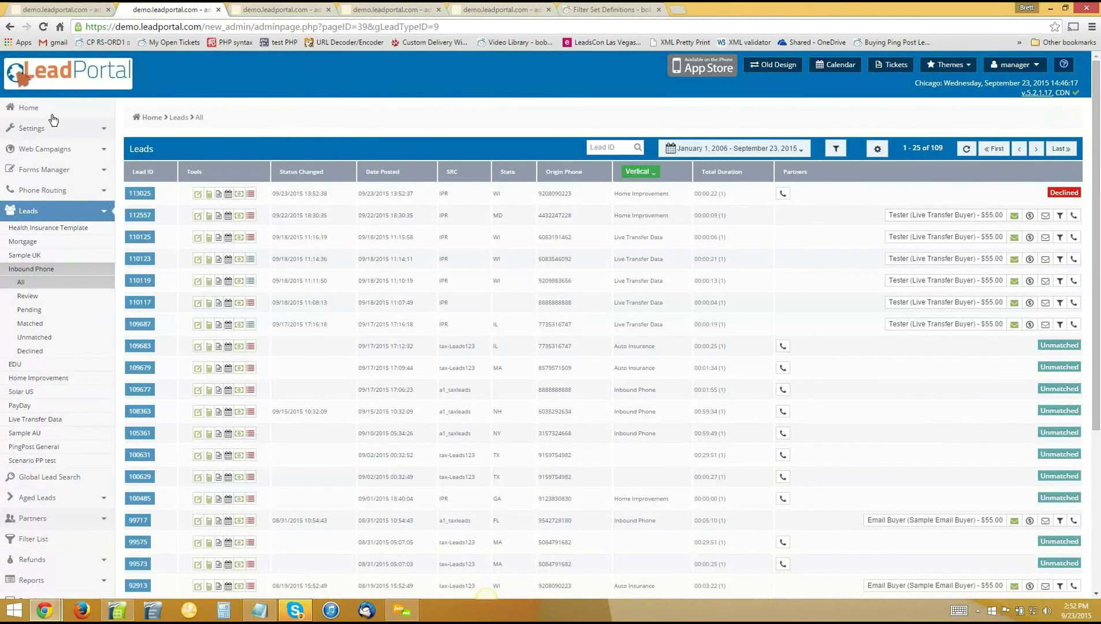
left_click(151, 117)
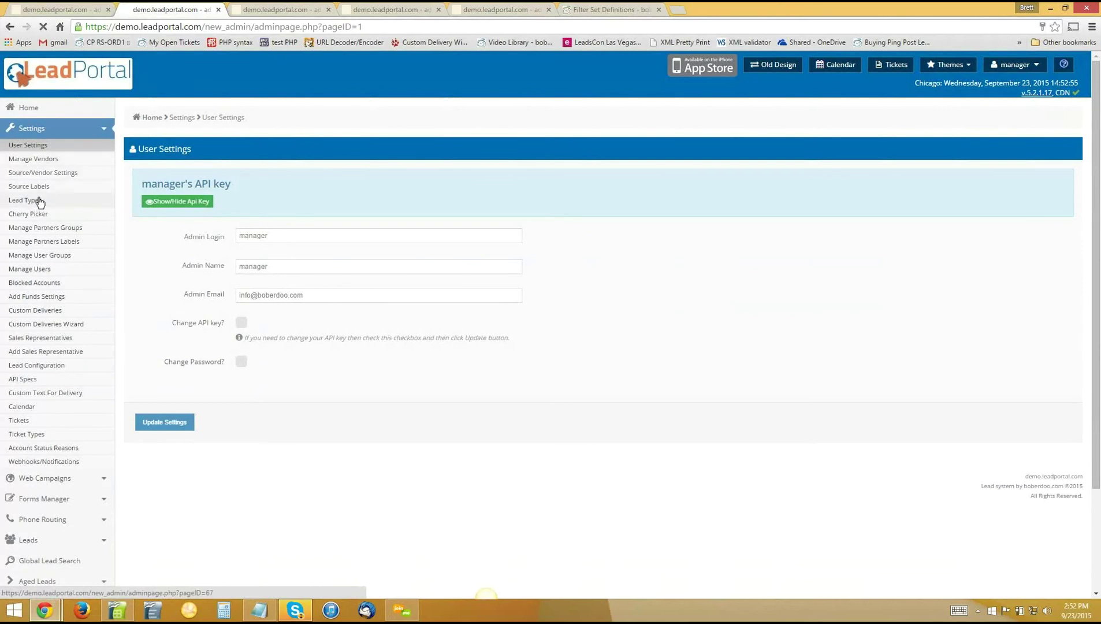
left_click(62, 189)
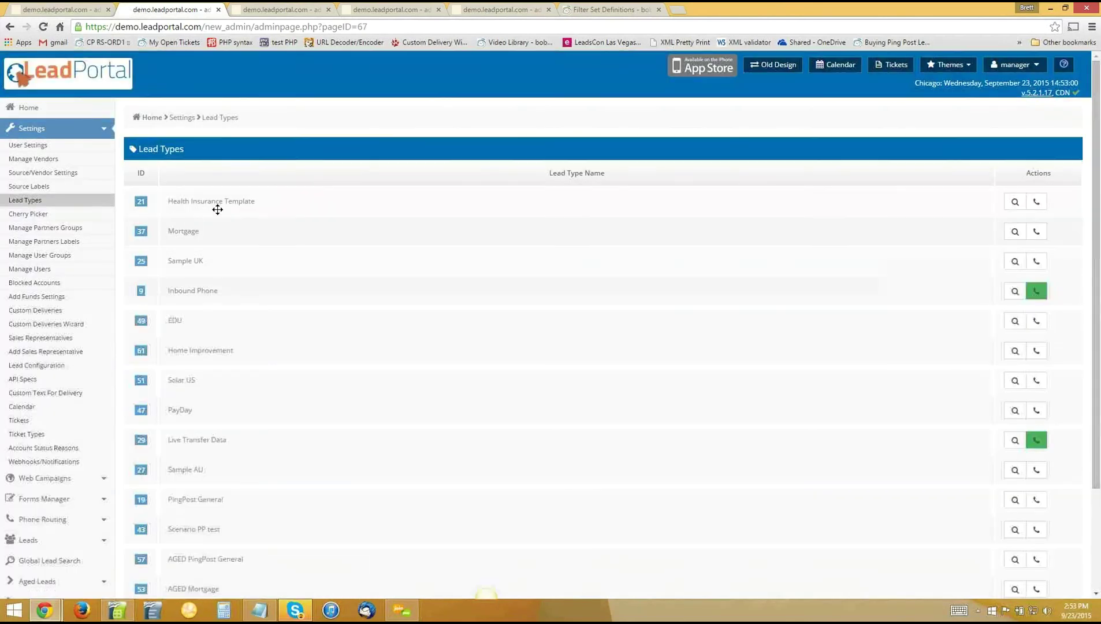
left_click(182, 233)
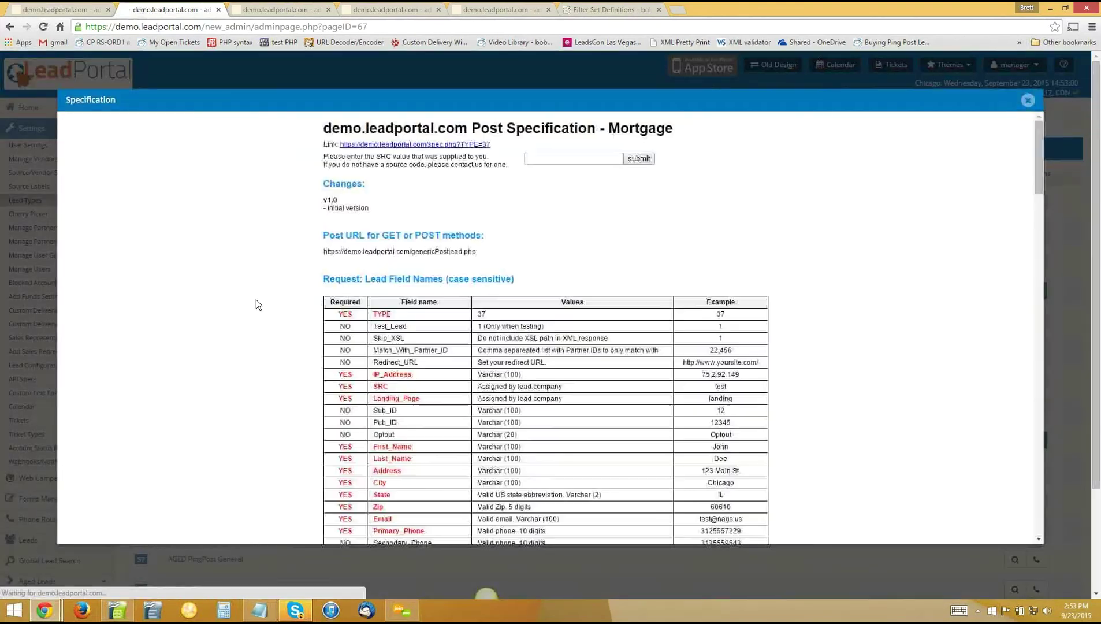
Step: Find the short response section of the Mortgage specification and compare its Matched, Unmatched and Error examples
scroll(259, 299, "down", 10)
scroll(258, 299, "down", 4)
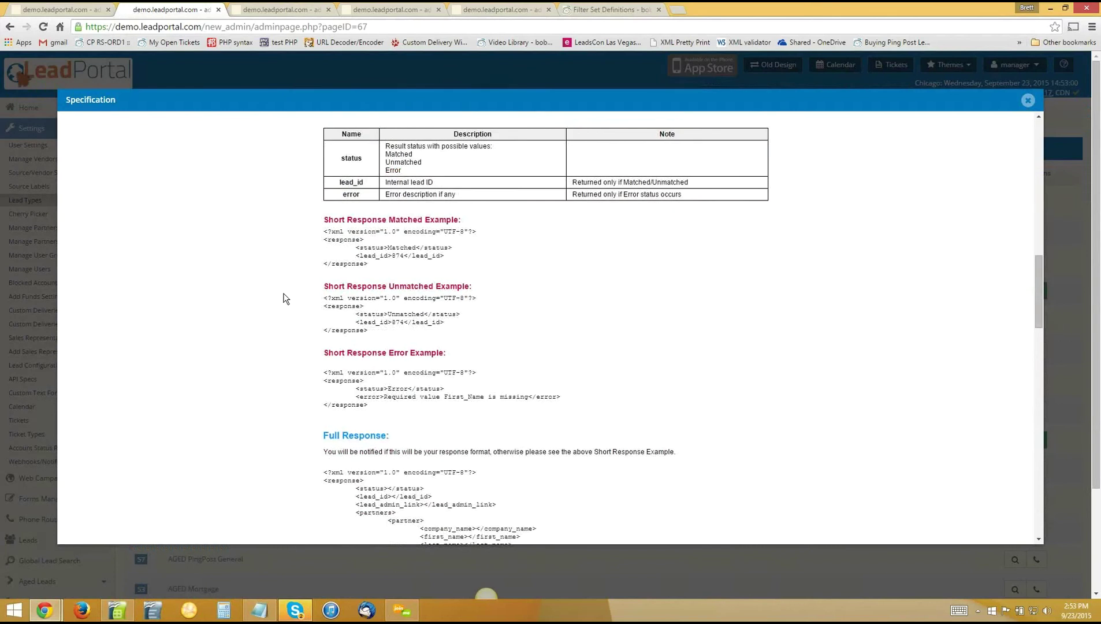
scroll(299, 303, "up", 2)
left_click_drag(341, 345, 456, 346)
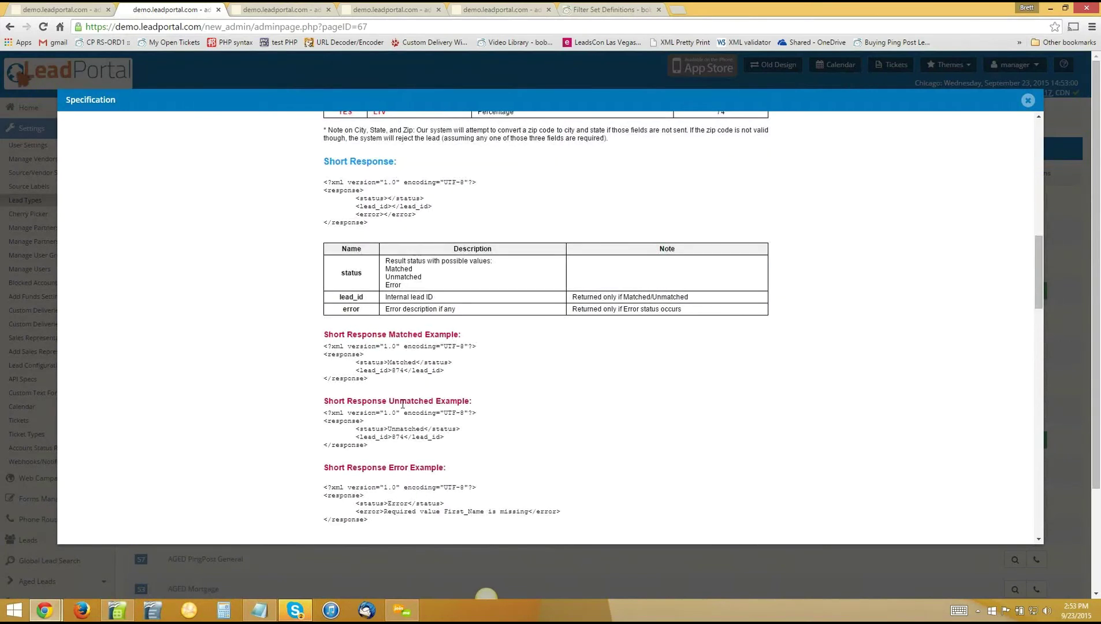
left_click_drag(378, 334, 462, 332)
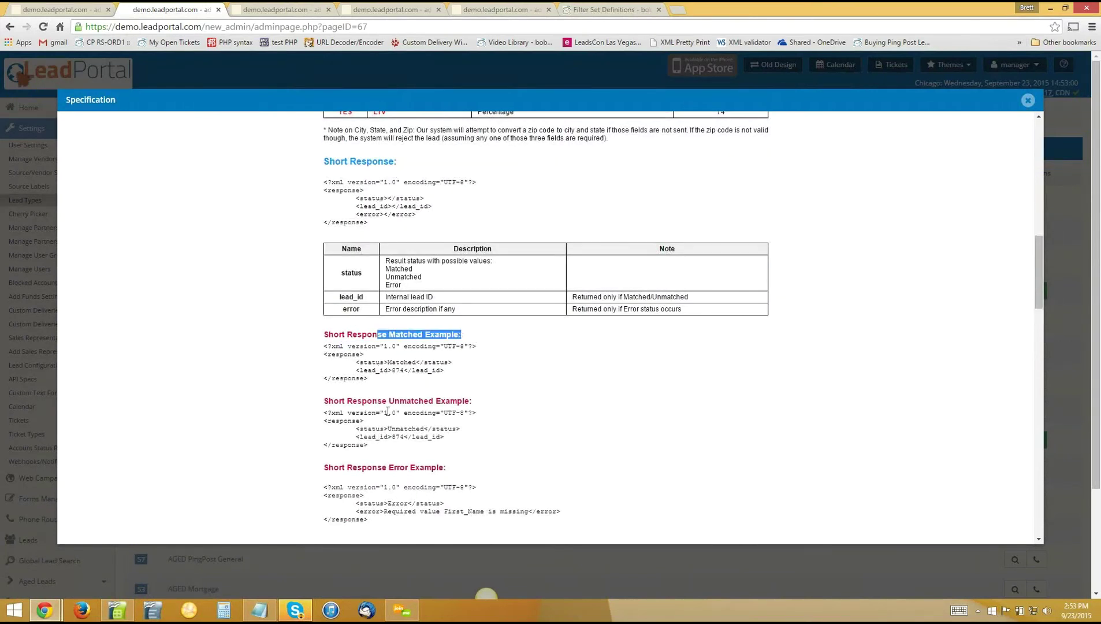
mouse_move(444, 413)
left_mouse_down()
mouse_move(389, 411)
mouse_move(463, 401)
left_mouse_up()
left_click_drag(382, 467, 439, 467)
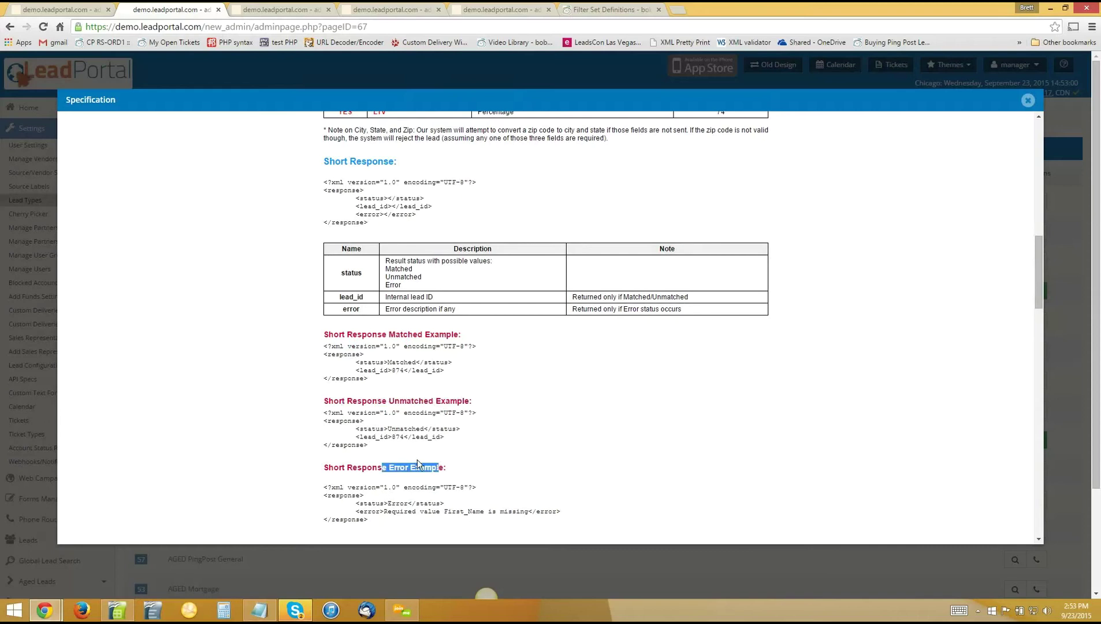
left_click(353, 493)
Step: Read the missing-field error text and the status and lead_id lines in the Matched and Unmatched response examples
scroll(410, 433, "down", 2)
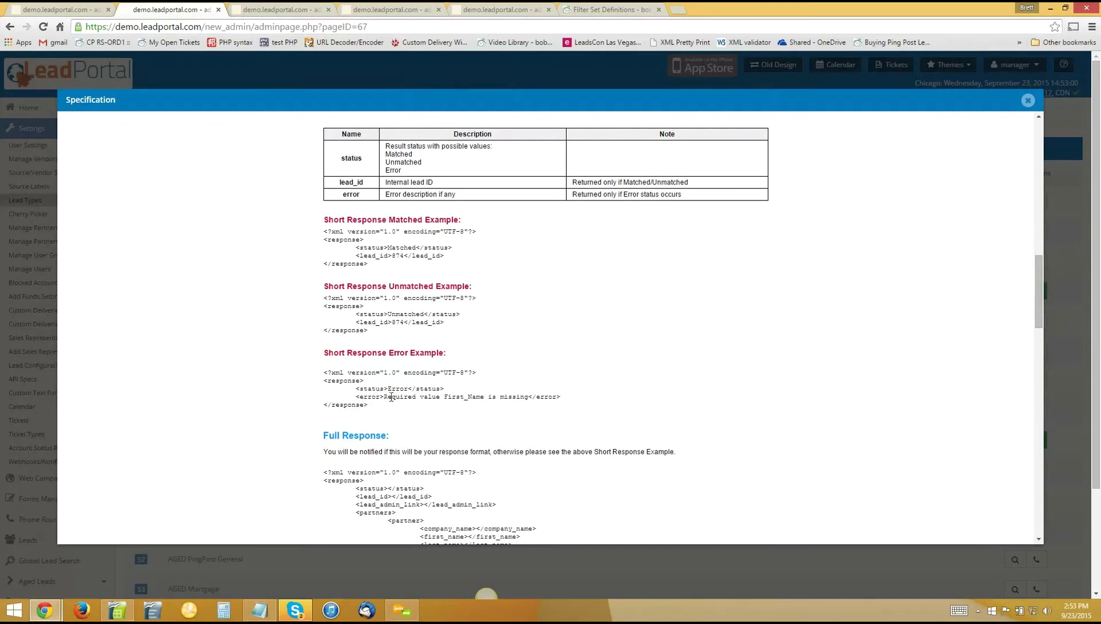
left_click_drag(383, 396, 532, 398)
left_click(533, 398)
left_click_drag(363, 248, 454, 249)
double_click(405, 248)
left_click_drag(354, 313, 442, 314)
left_click(425, 314)
left_click(457, 317)
left_click_drag(323, 219, 461, 220)
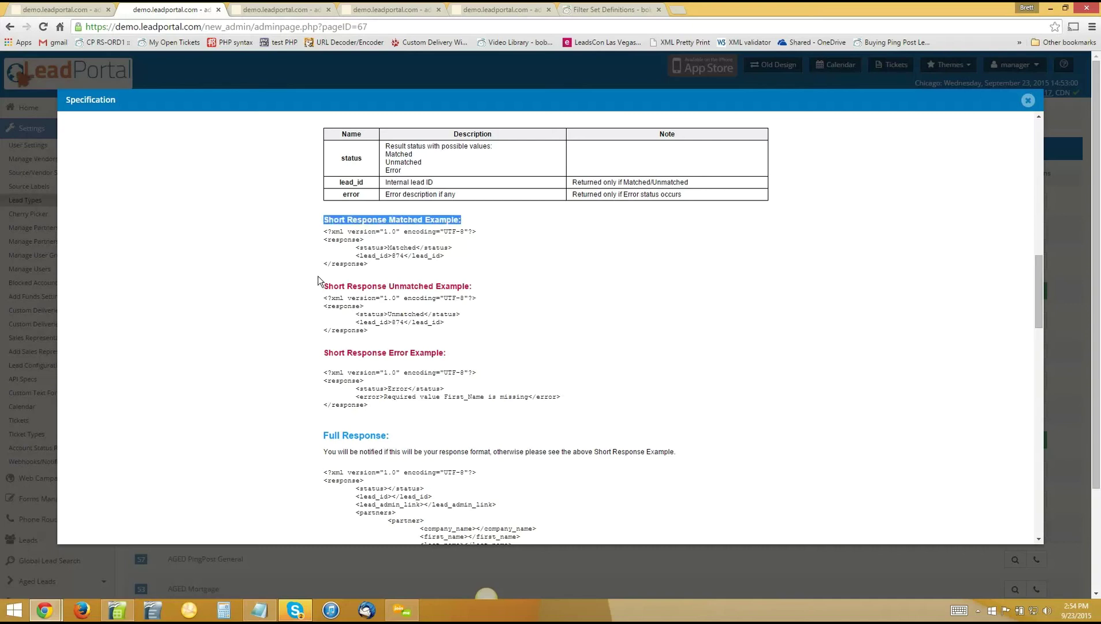
double_click(393, 286)
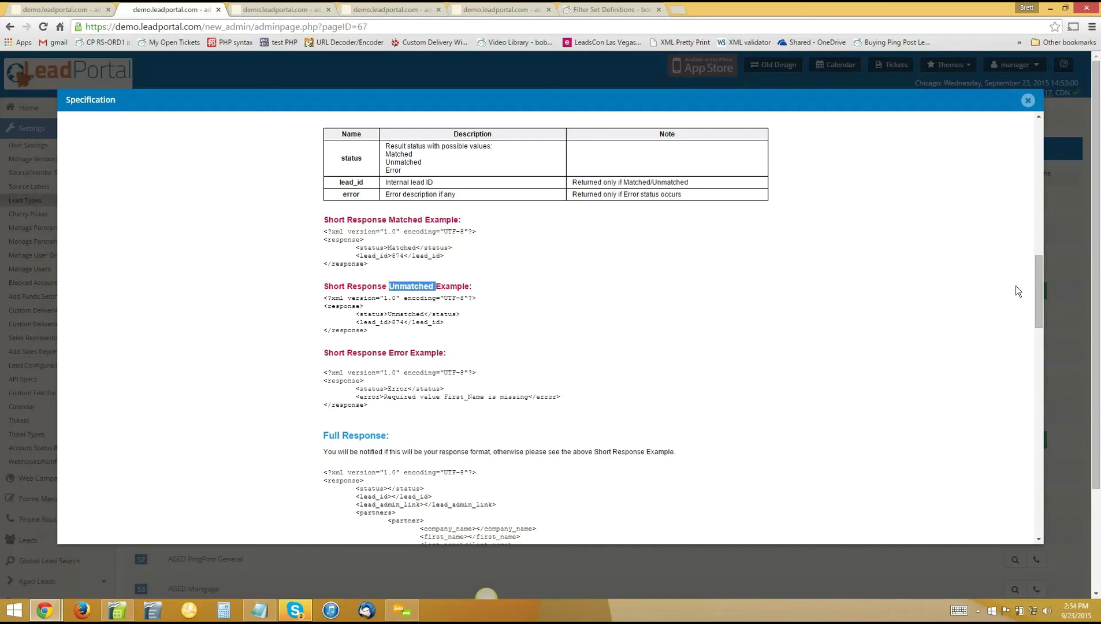
Step: Review the Mortgage specification's short response examples and find the Test_Lead field and its allowed value in the request field table
left_click(436, 346)
left_click_drag(363, 332, 644, 315)
left_click(915, 201)
scroll(400, 279, "up", 10)
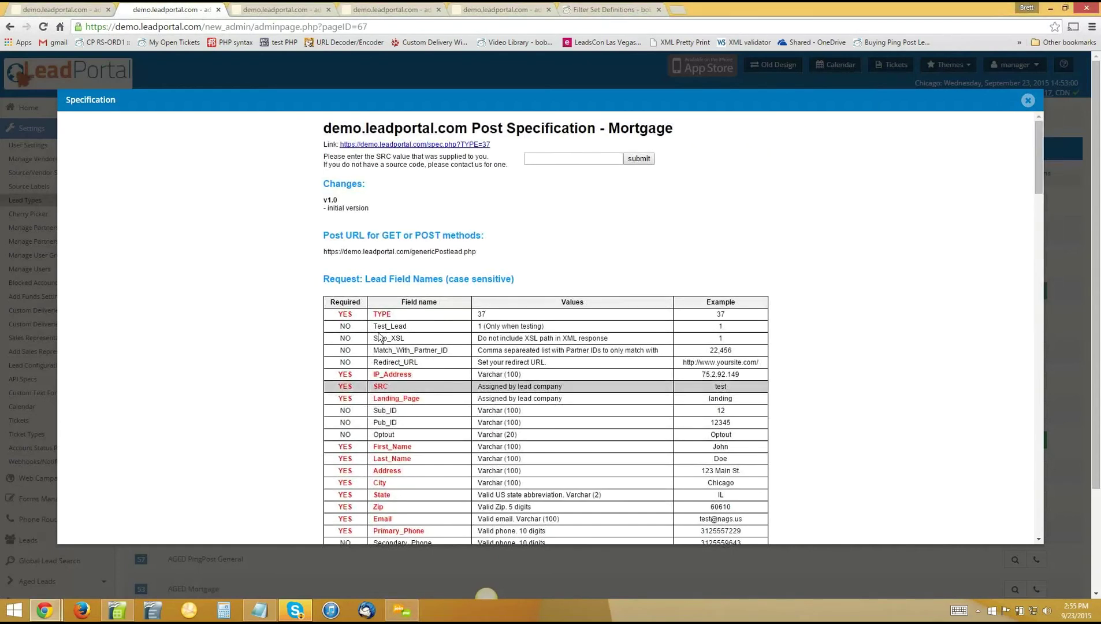
double_click(389, 325)
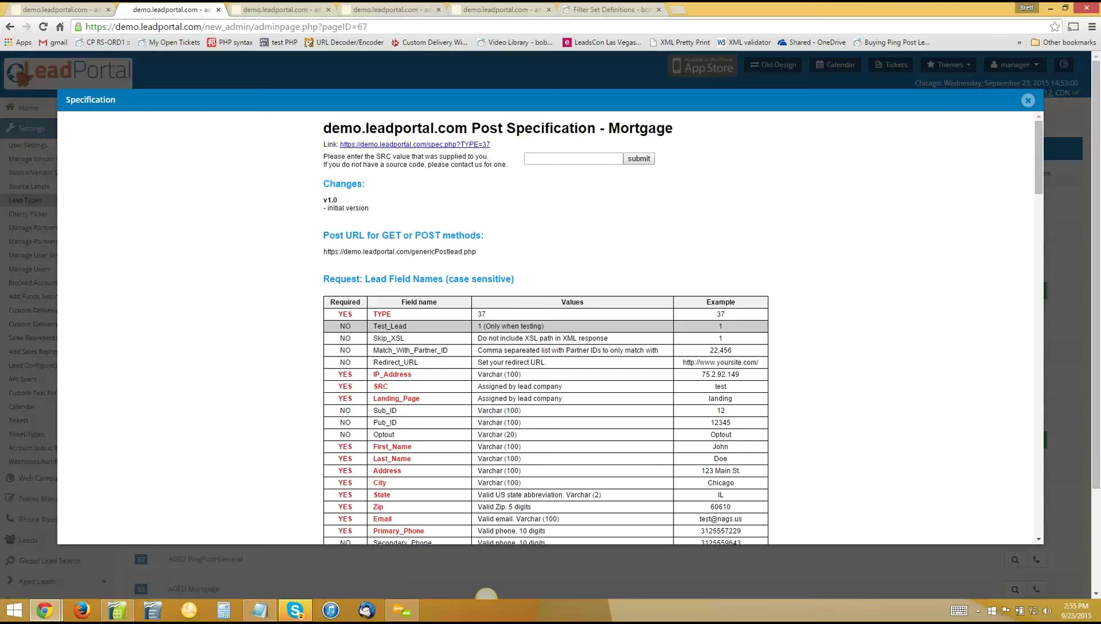
double_click(398, 325)
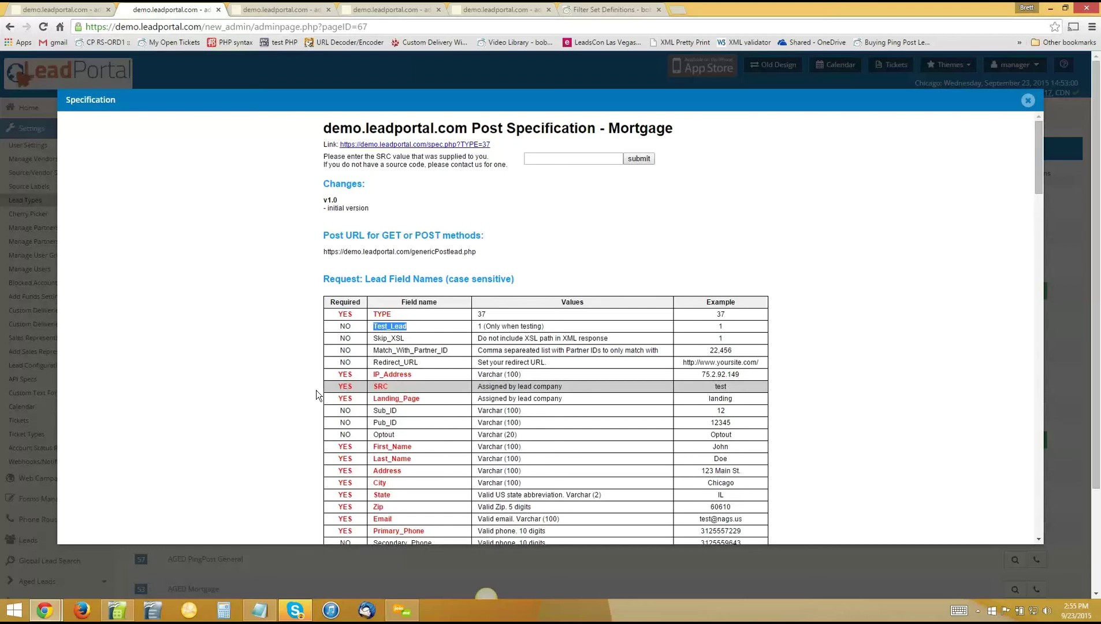
scroll(370, 478, "down", 2)
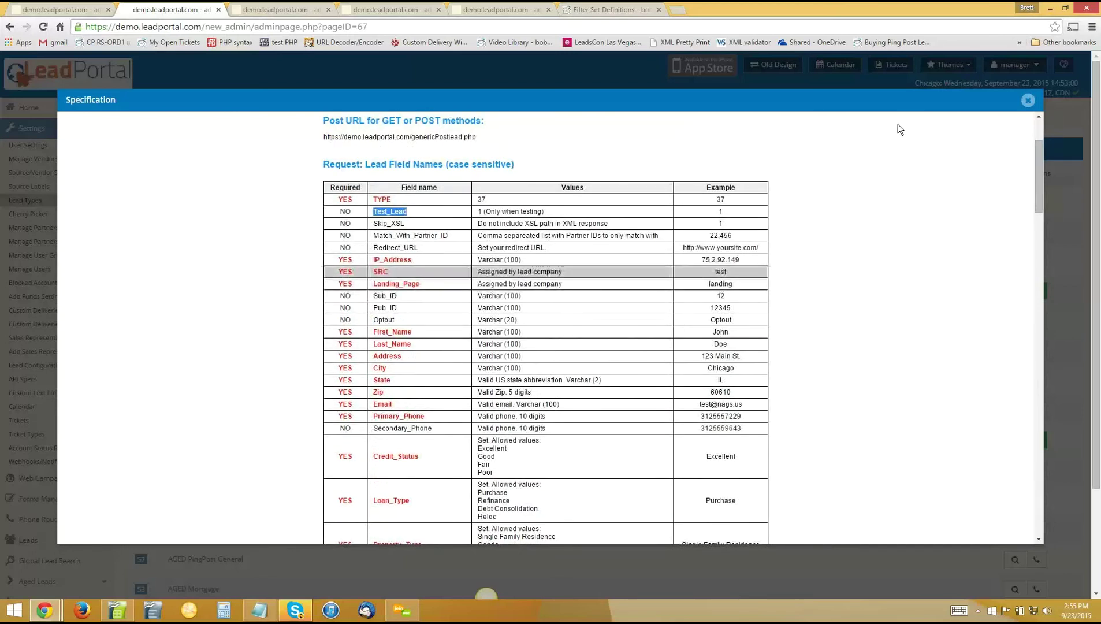
Step: Close the Mortgage specification and open the list of partner accounts
left_click(1026, 102)
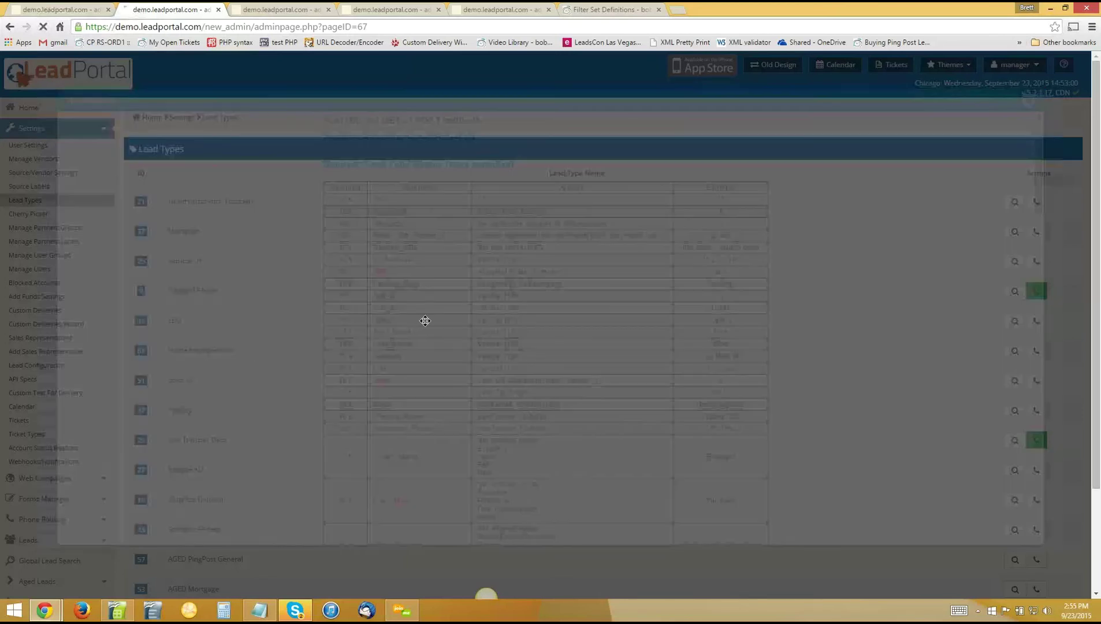
scroll(53, 374, "down", 3)
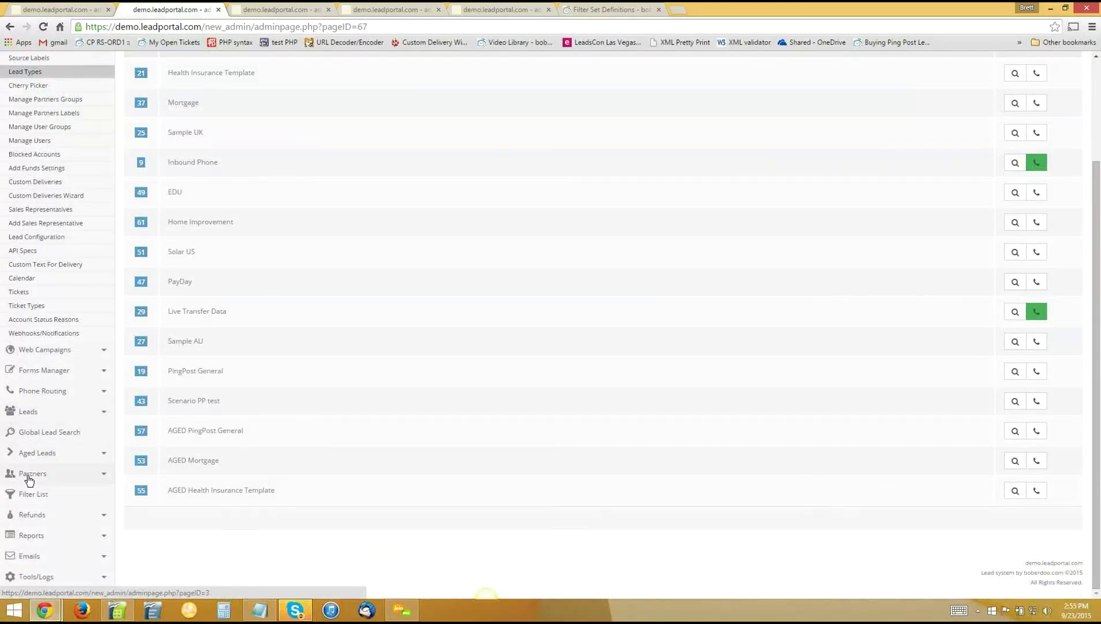
left_click(25, 495)
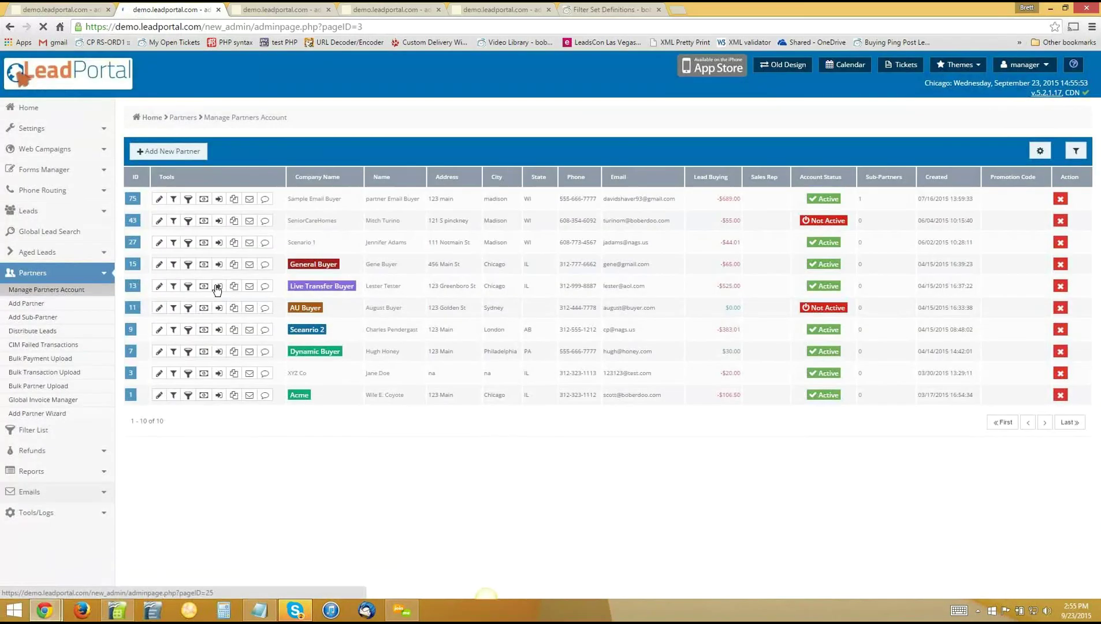